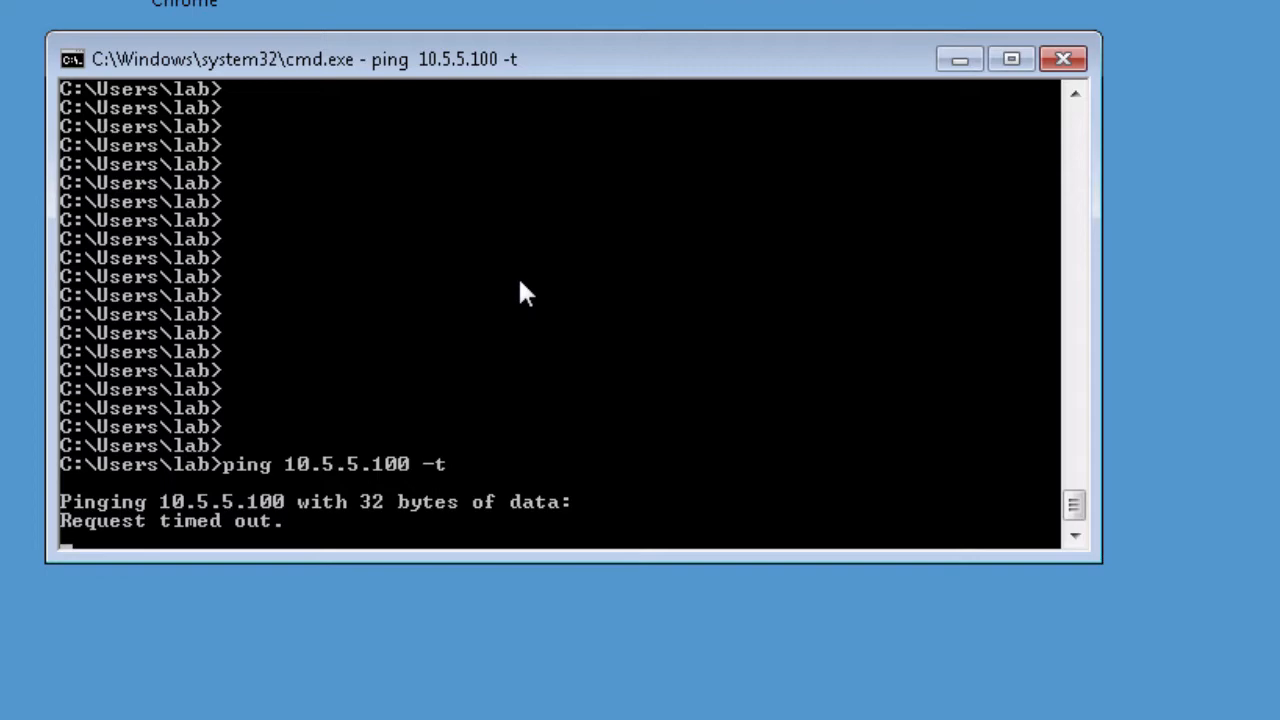
Stop the continuous ping to 10.5.5.100 and show its statistics
{"action": "key", "text": "ctrl+c"}
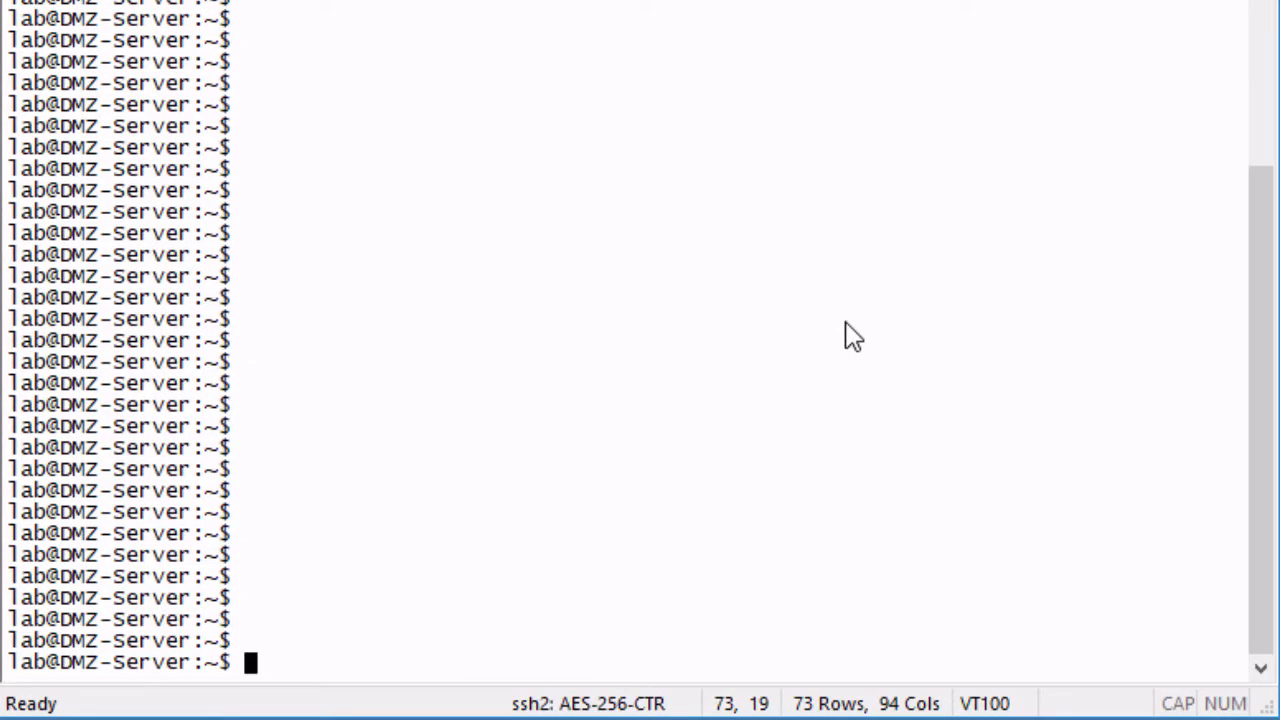
Rerun the ping to 172.25.11.100, then show the empty IKE Policy list under Security > IPSec VPN > IKE (Phase I)
{"action": "key", "text": "Up"}
{"action": "key", "text": "Return"}
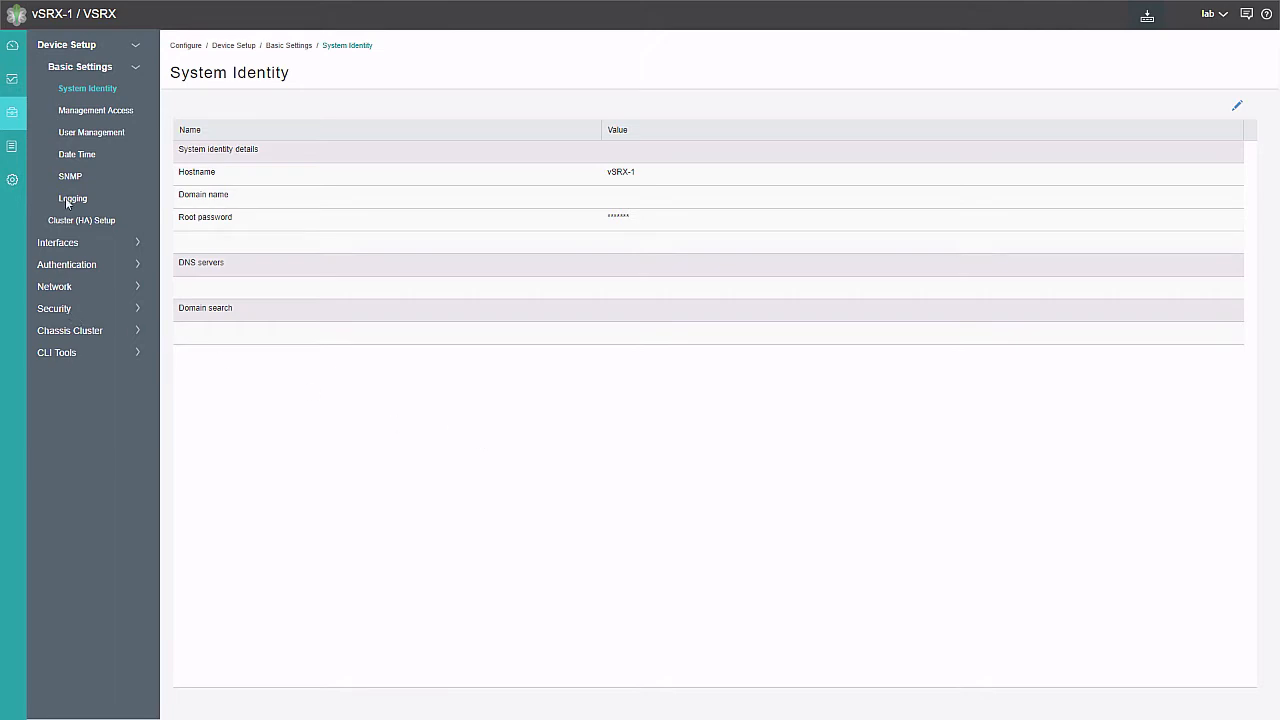
{"action": "mouse_move", "coordinate": [12, 119]}
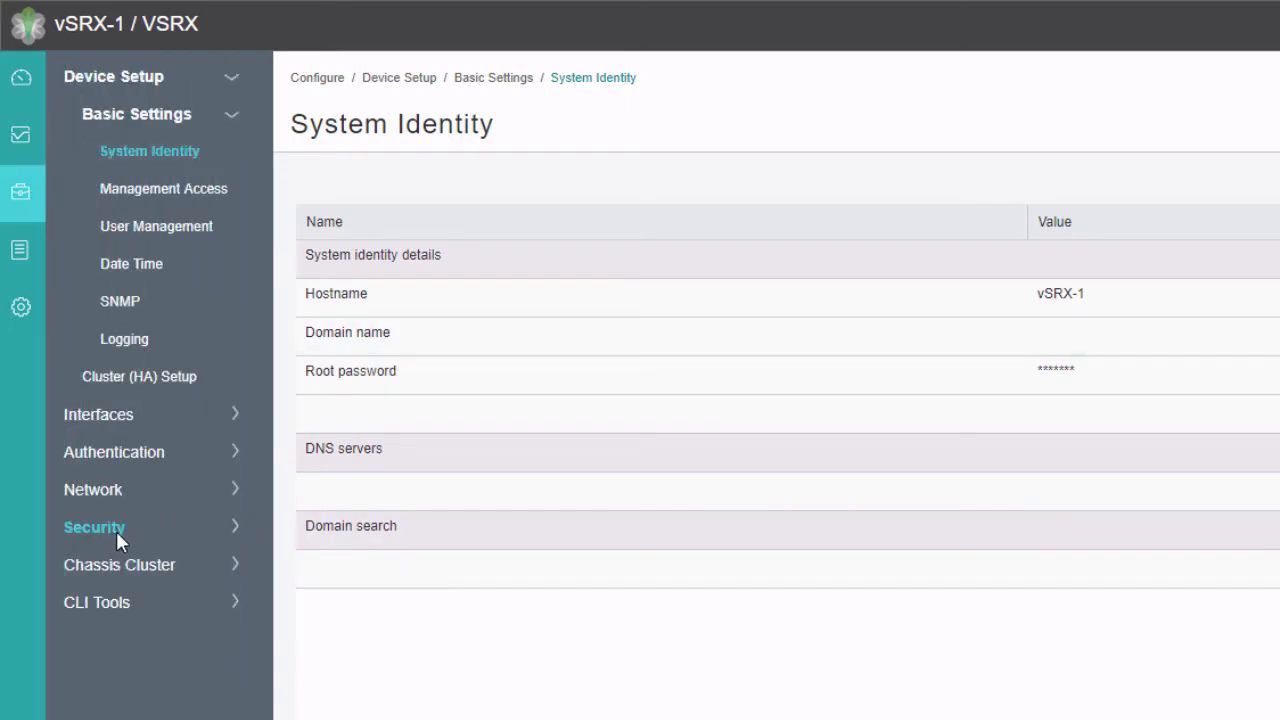
{"action": "left_click", "coordinate": [116, 533]}
{"action": "left_click", "coordinate": [116, 531]}
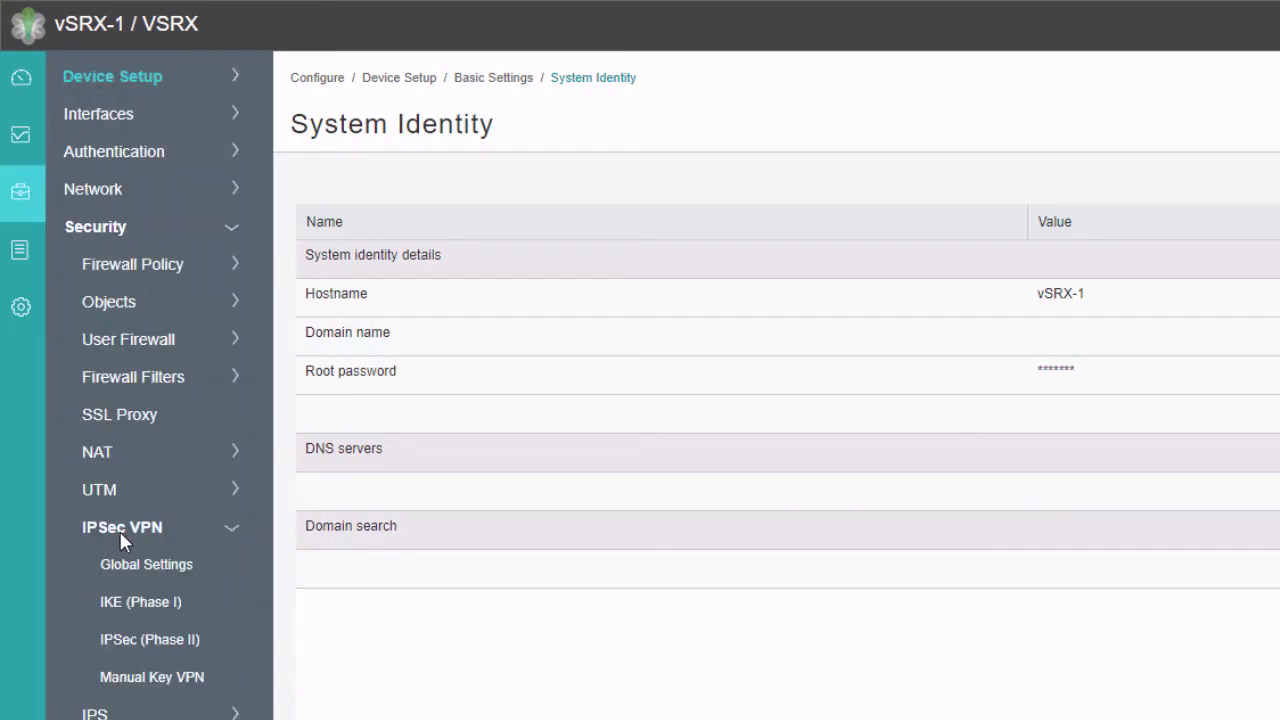
{"action": "left_click", "coordinate": [145, 565]}
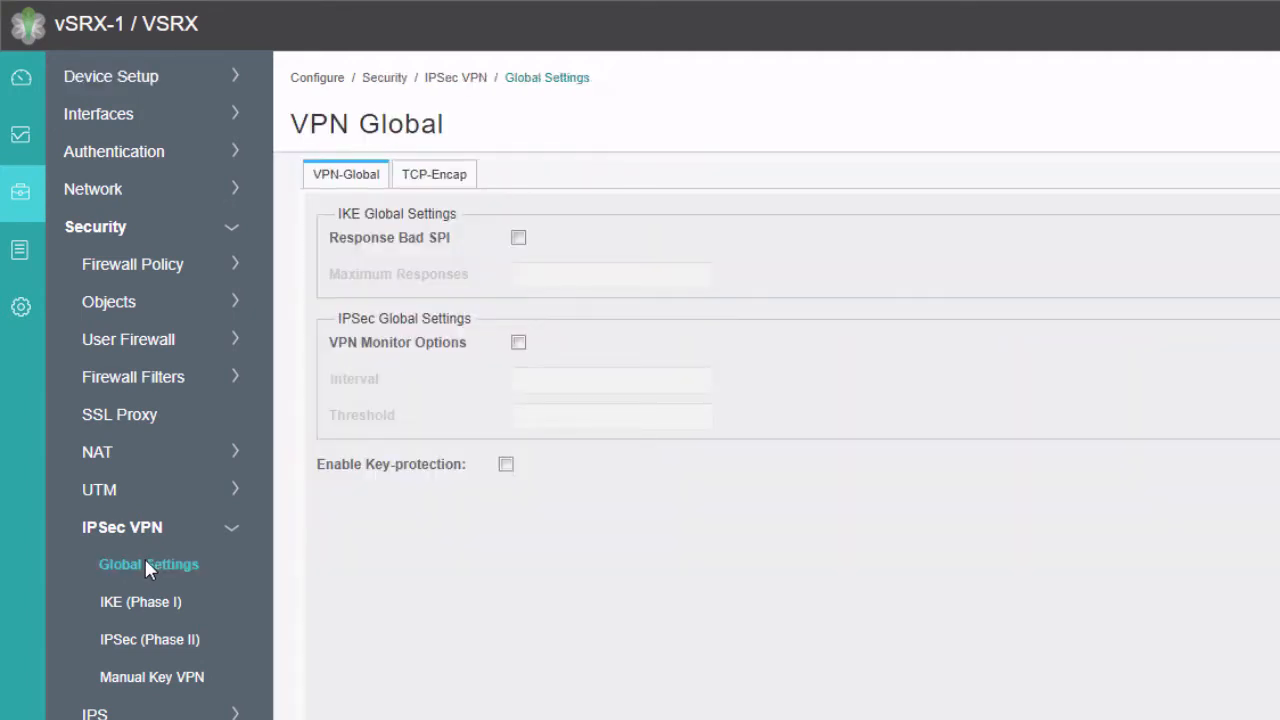
{"action": "left_click", "coordinate": [144, 600]}
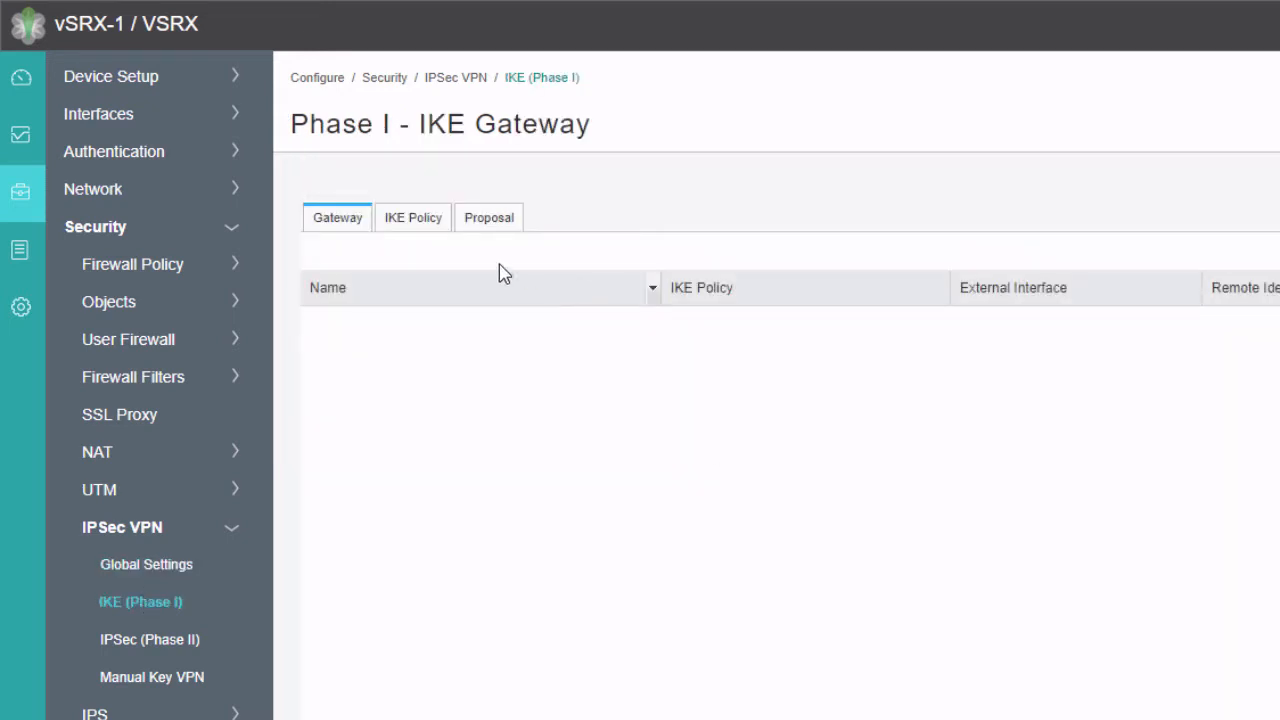
{"action": "left_click", "coordinate": [436, 228]}
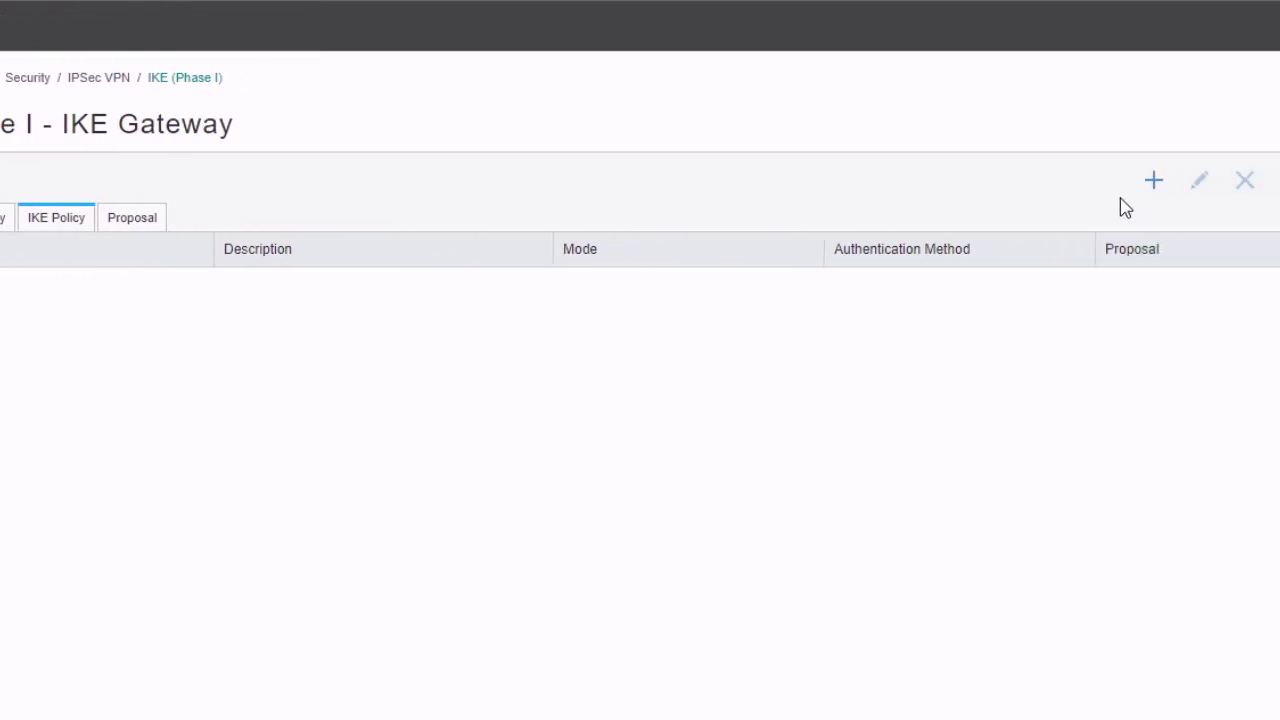
Add IKE policy ike-pol in main mode with the predefined basic proposal
{"action": "left_click", "coordinate": [1002, 183]}
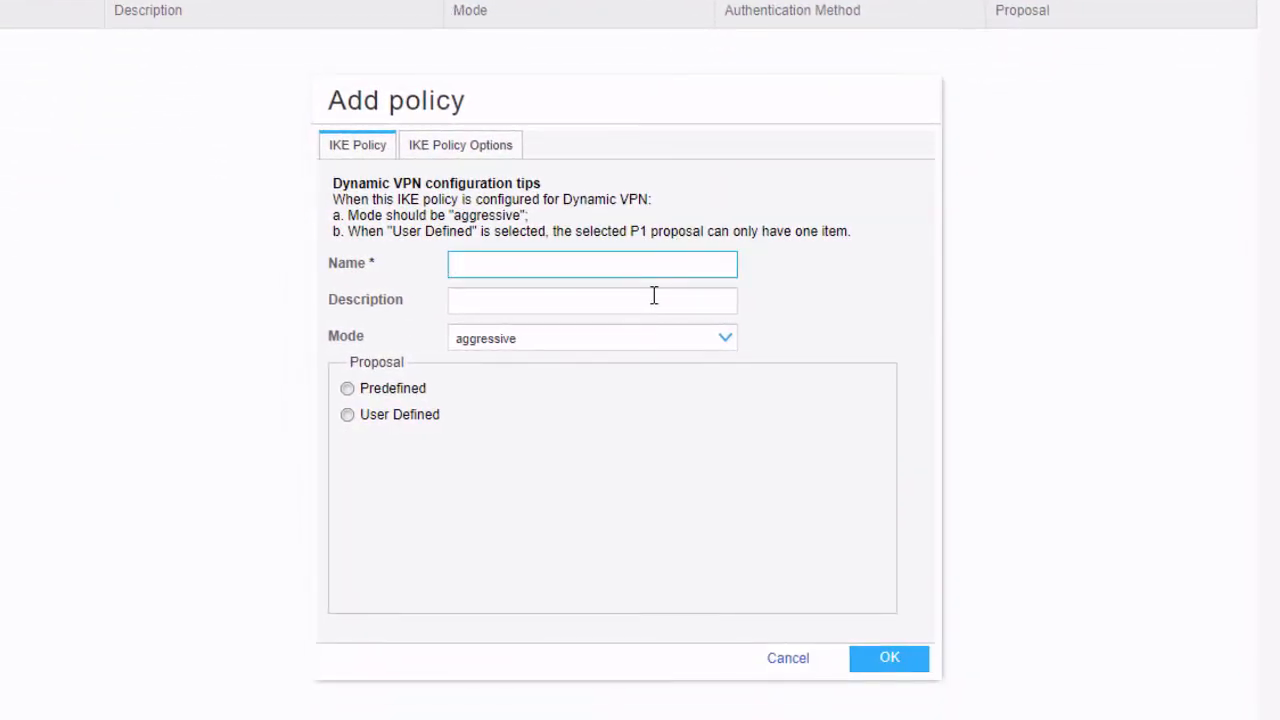
{"action": "type", "text": "ike-pol"}
{"action": "left_click", "coordinate": [626, 349]}
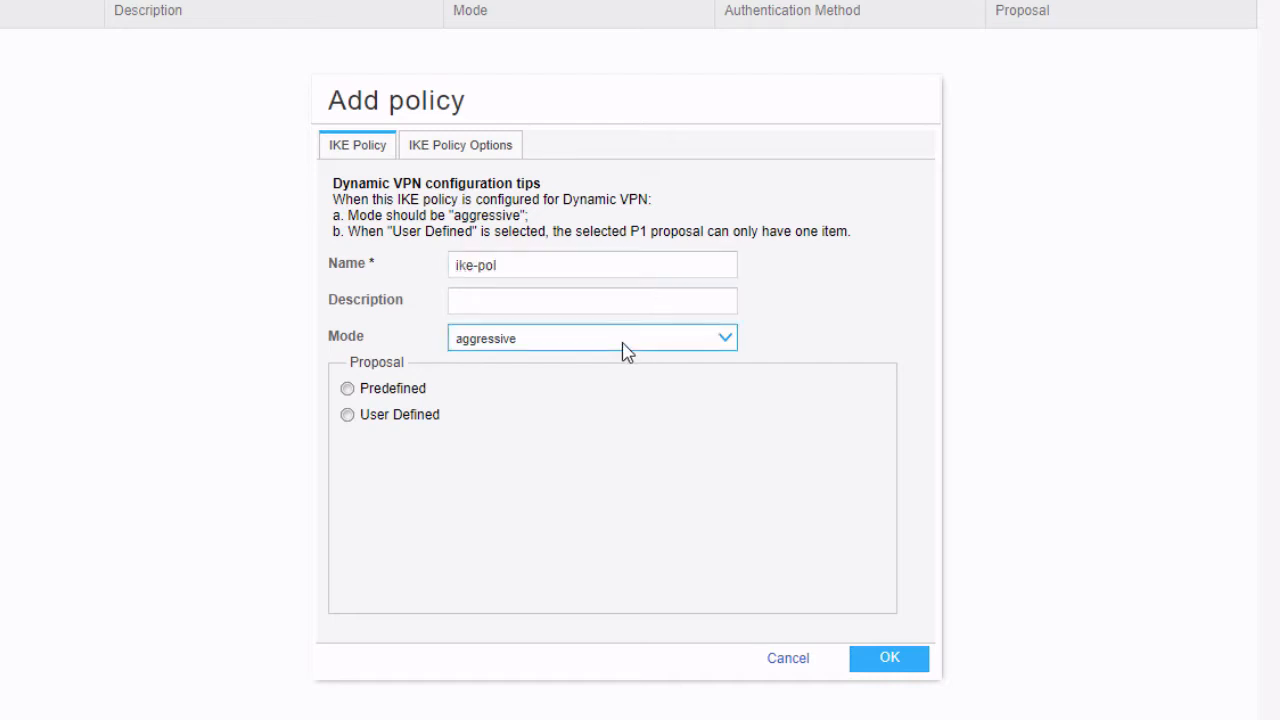
{"action": "left_click", "coordinate": [578, 368]}
{"action": "left_click", "coordinate": [390, 394]}
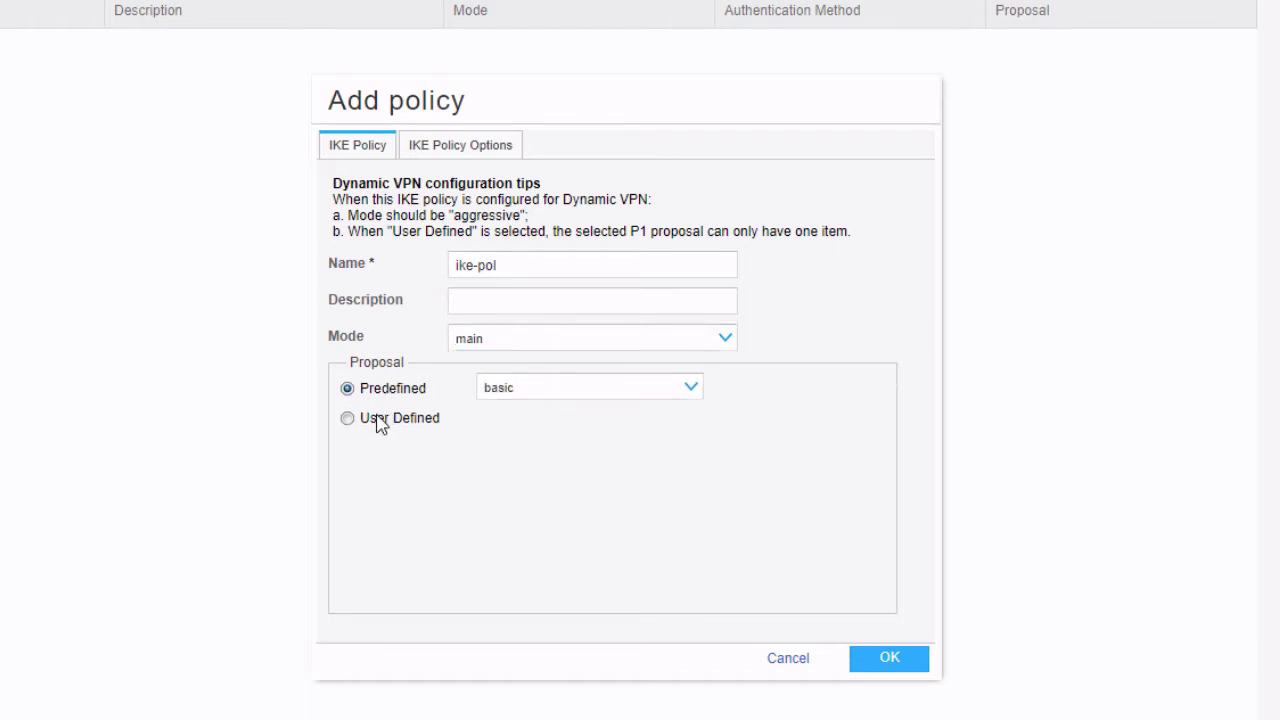
{"action": "left_click", "coordinate": [380, 420]}
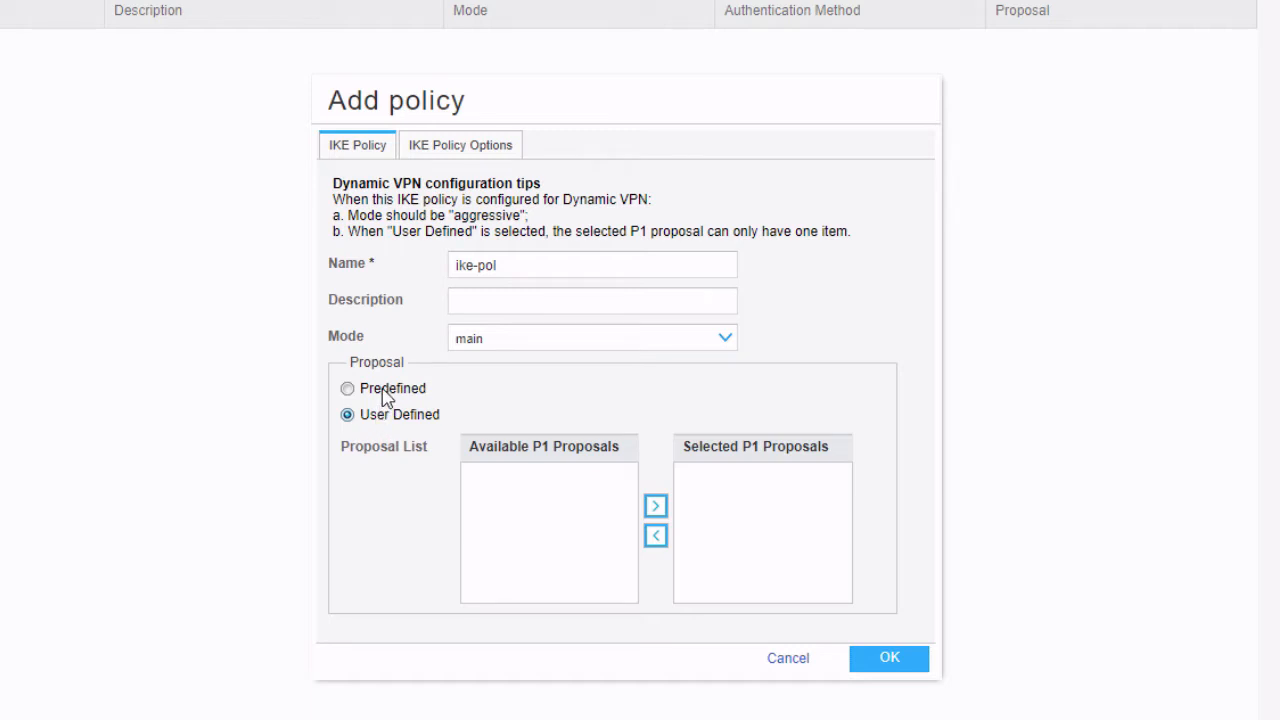
{"action": "left_click", "coordinate": [388, 394]}
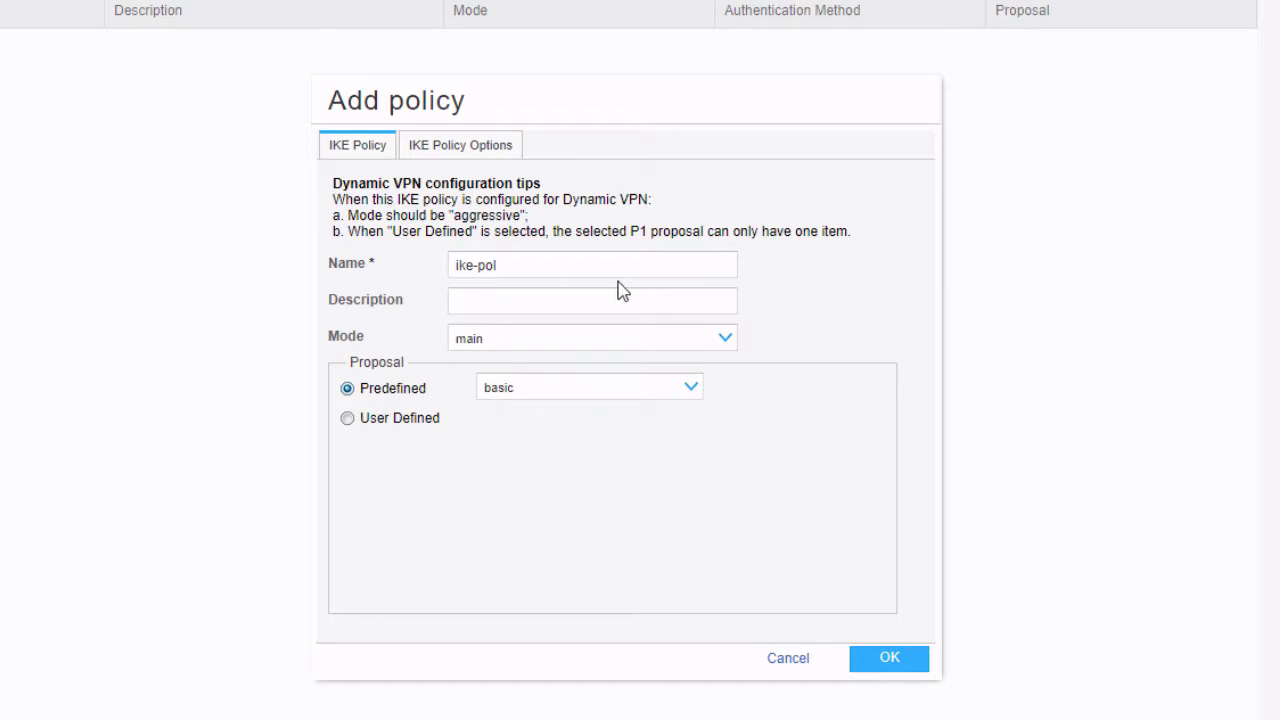
Enter the ASCII pre-shared key in the policy options and save ike-pol
{"action": "left_click", "coordinate": [471, 158]}
{"action": "left_click", "coordinate": [513, 279]}
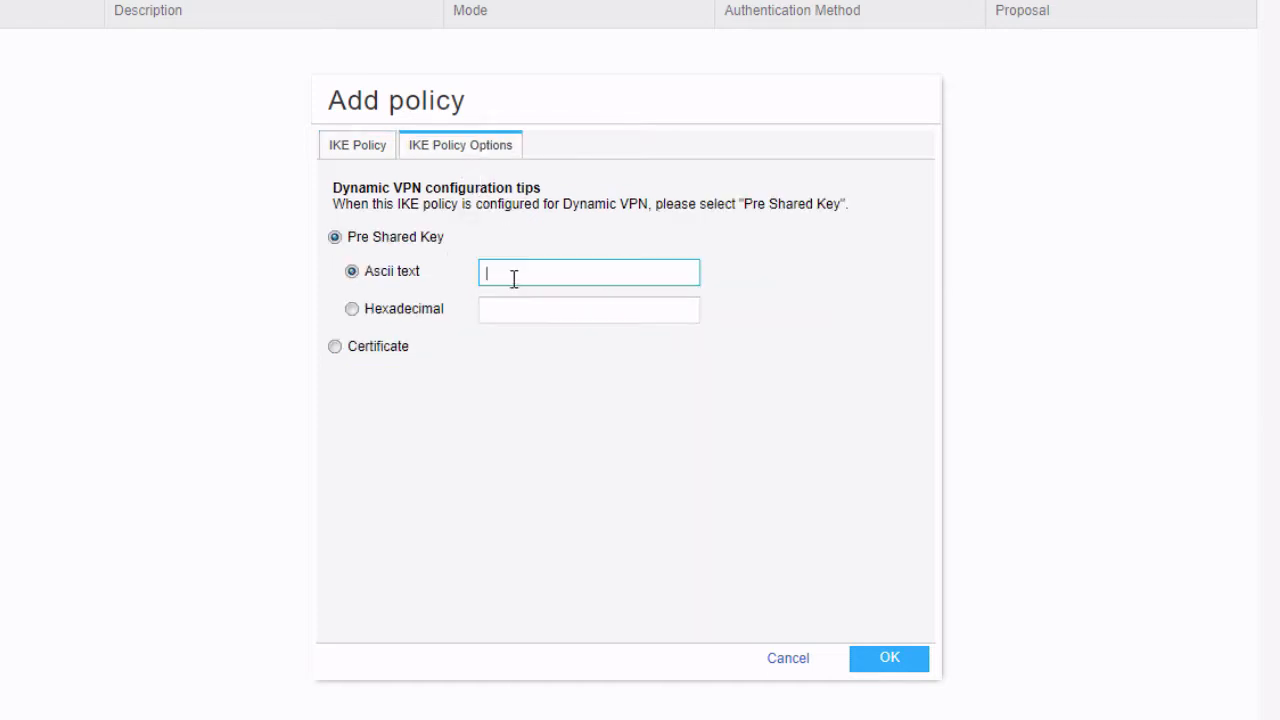
{"action": "type", "text": "juniper"}
{"action": "left_click", "coordinate": [912, 658]}
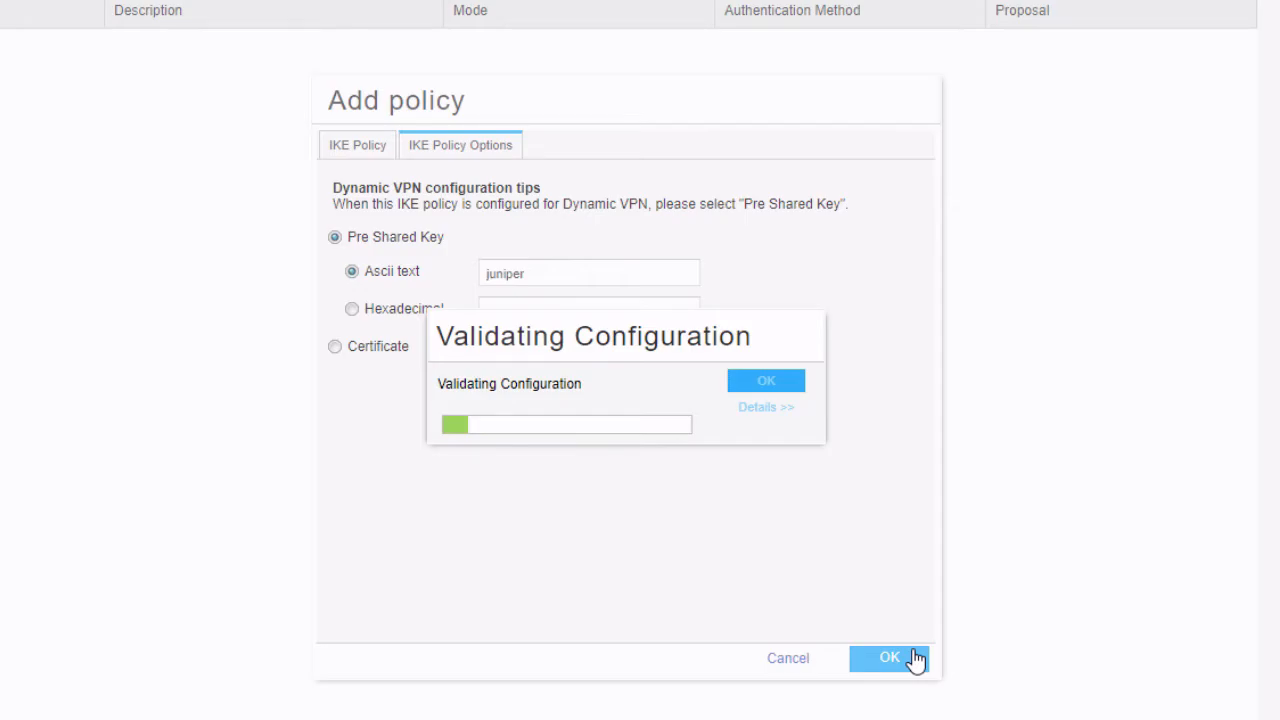
Add IKE gateway Ike-Gate using policy ike-pol on external interface ge-0/0/3.0
{"action": "left_click", "coordinate": [50, 160]}
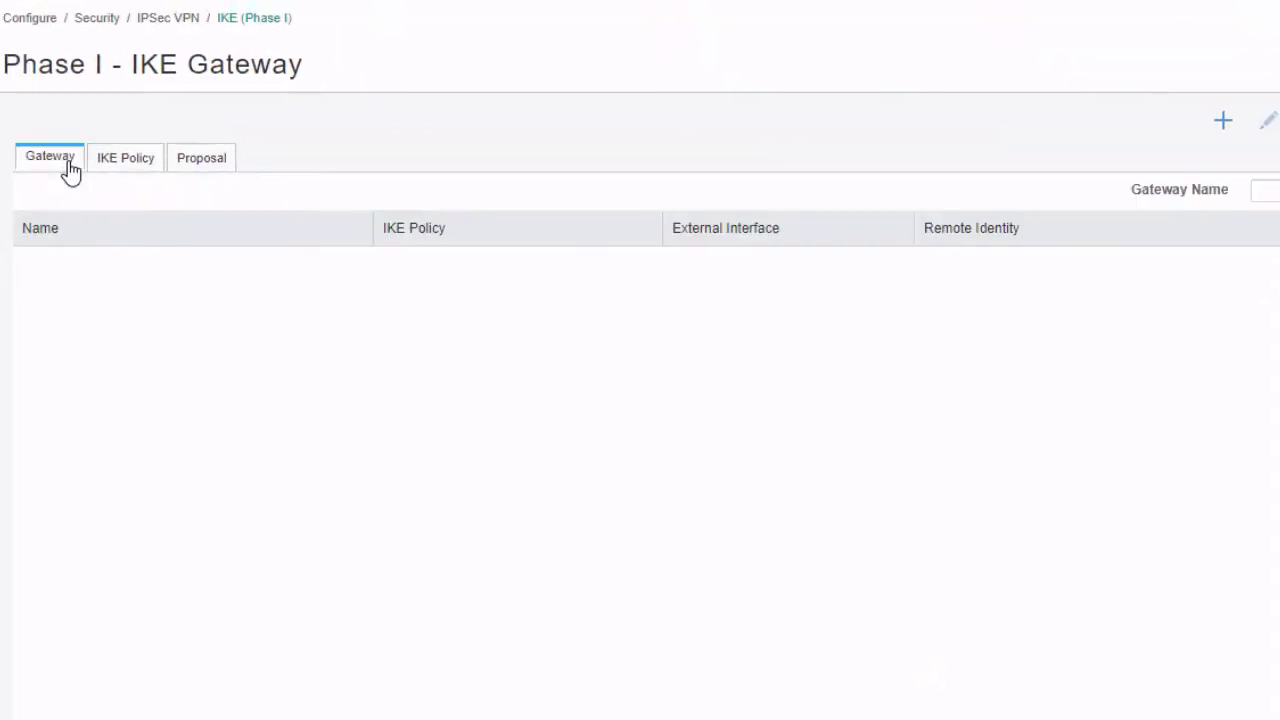
{"action": "left_click", "coordinate": [1226, 126]}
{"action": "left_click", "coordinate": [585, 138]}
{"action": "type", "text": "Ike-Gate"}
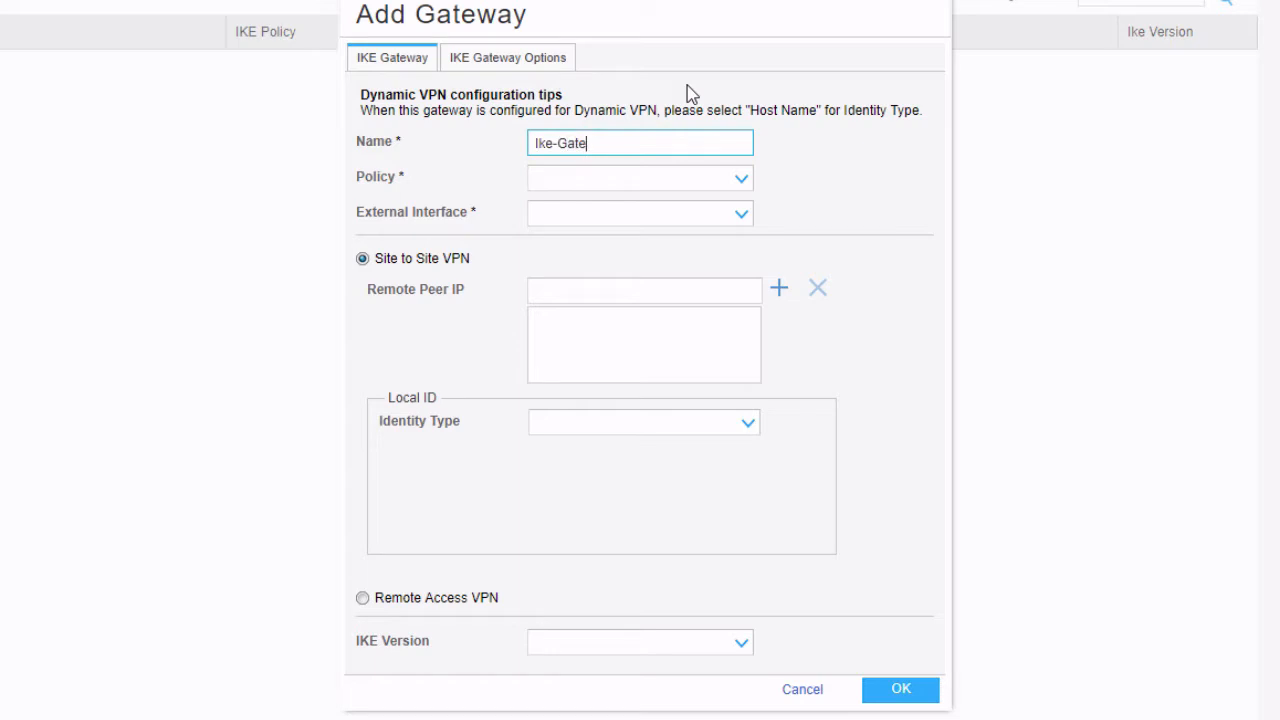
{"action": "left_click", "coordinate": [674, 183]}
{"action": "left_click", "coordinate": [657, 212]}
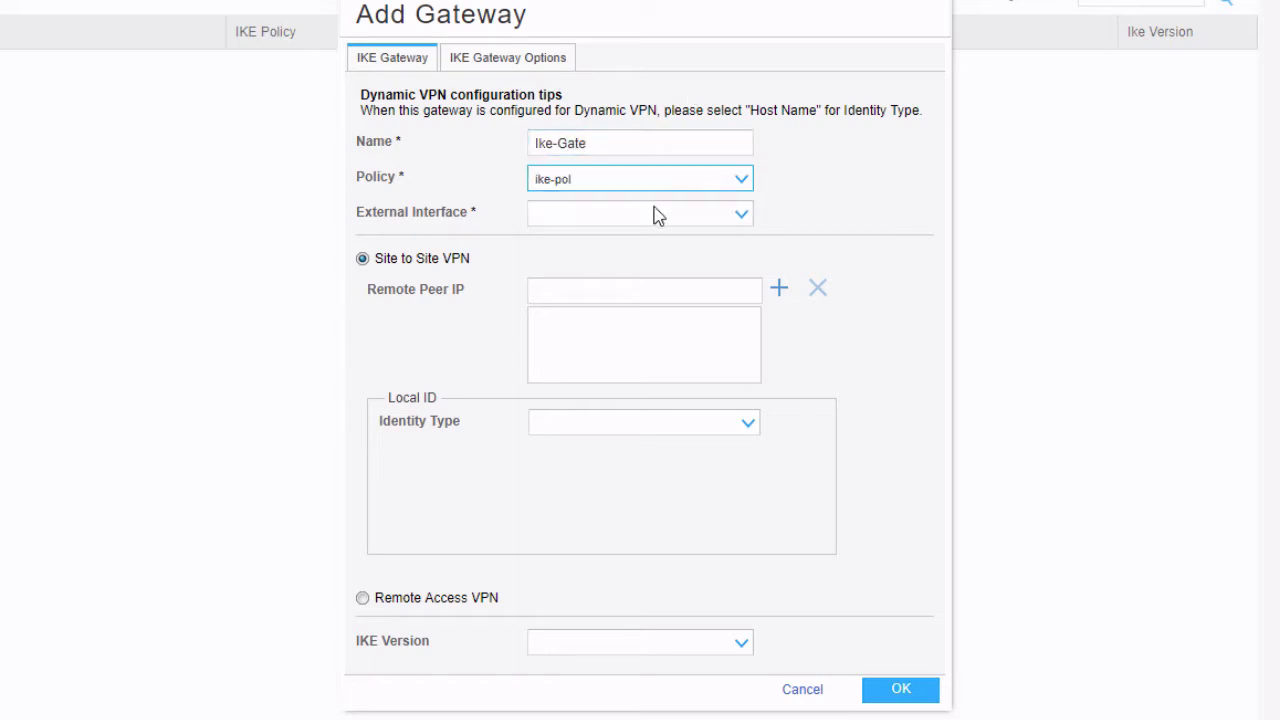
{"action": "left_click", "coordinate": [655, 224]}
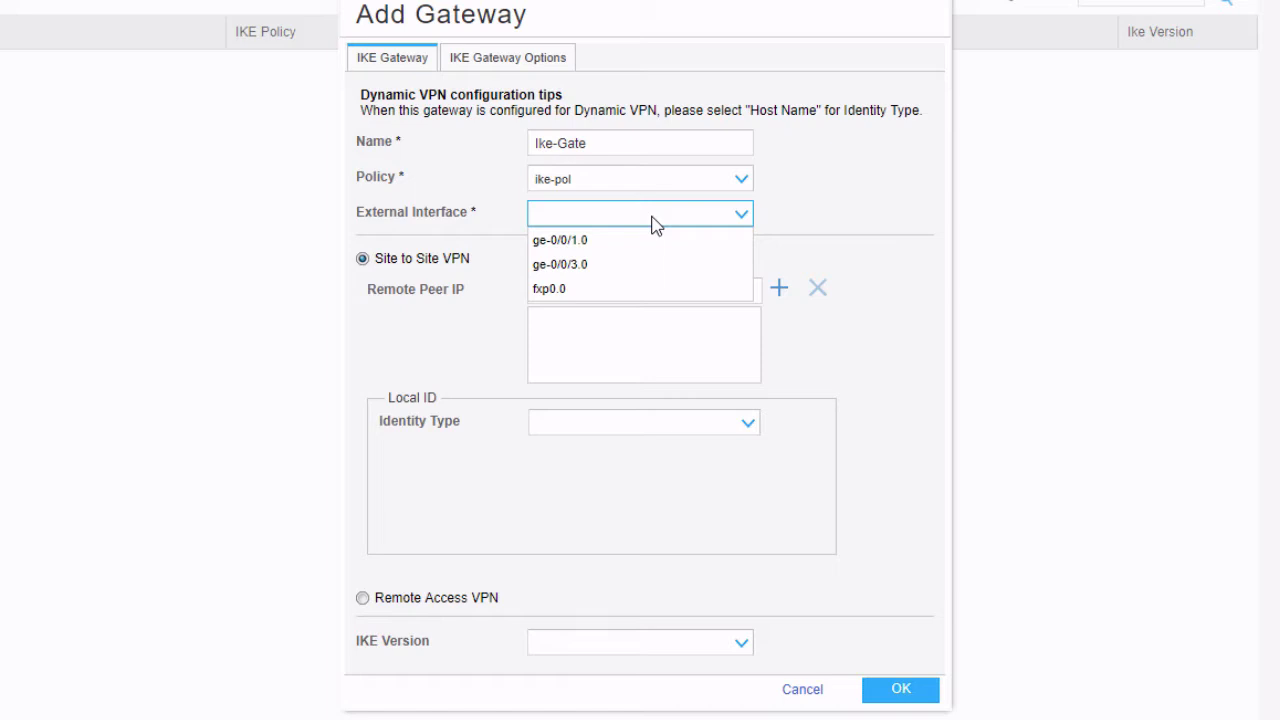
{"action": "left_click", "coordinate": [620, 266]}
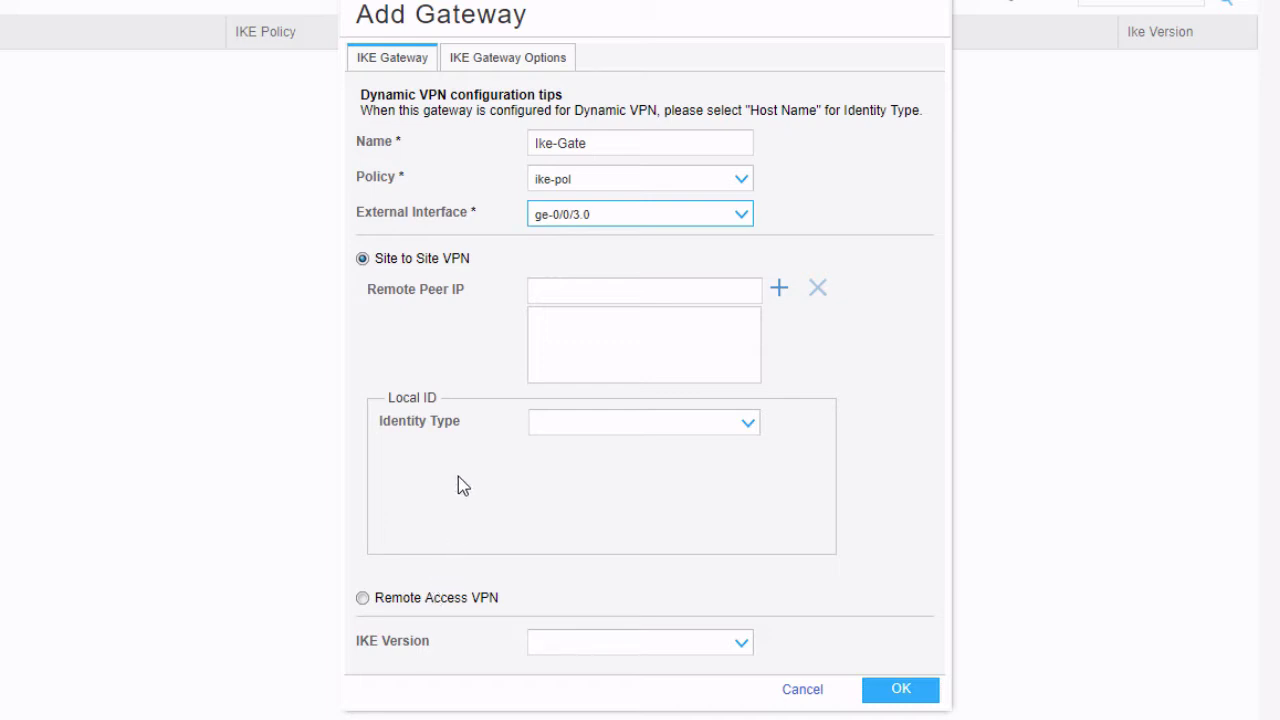
Add remote peer 10.12.12.2 and save the Ike-Gate gateway
{"action": "left_click", "coordinate": [691, 290]}
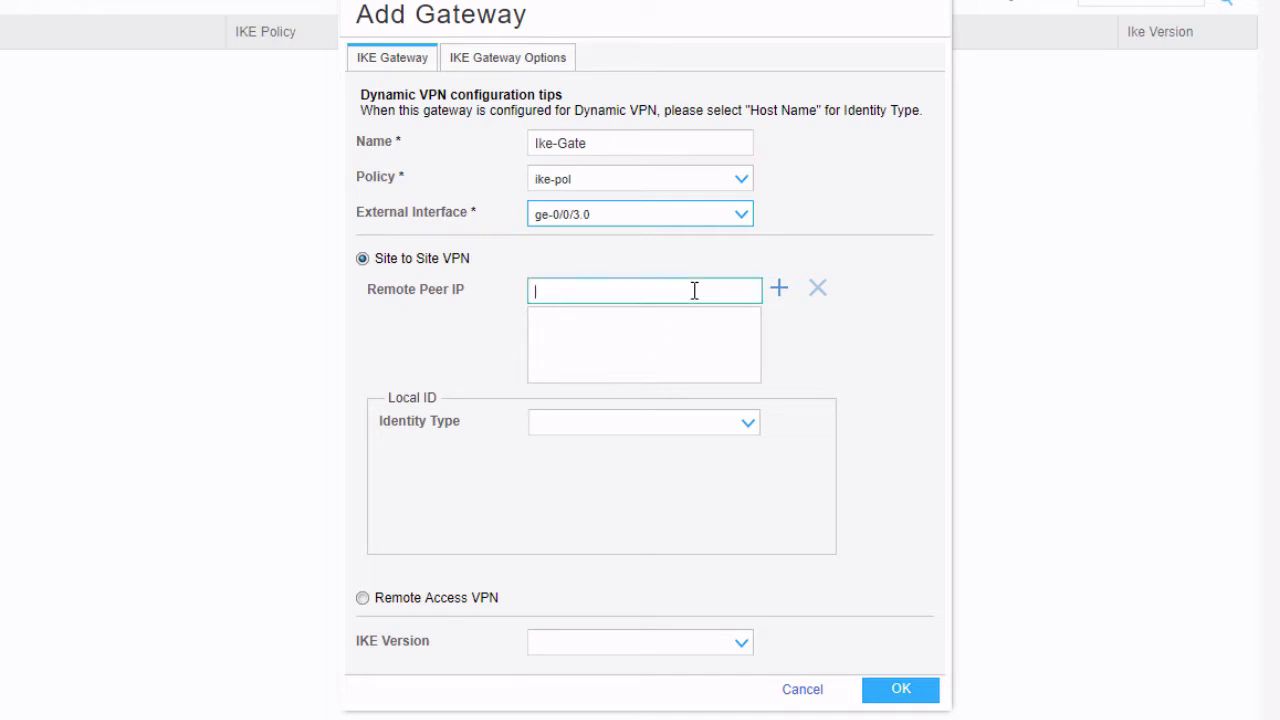
{"action": "type", "text": "10."}
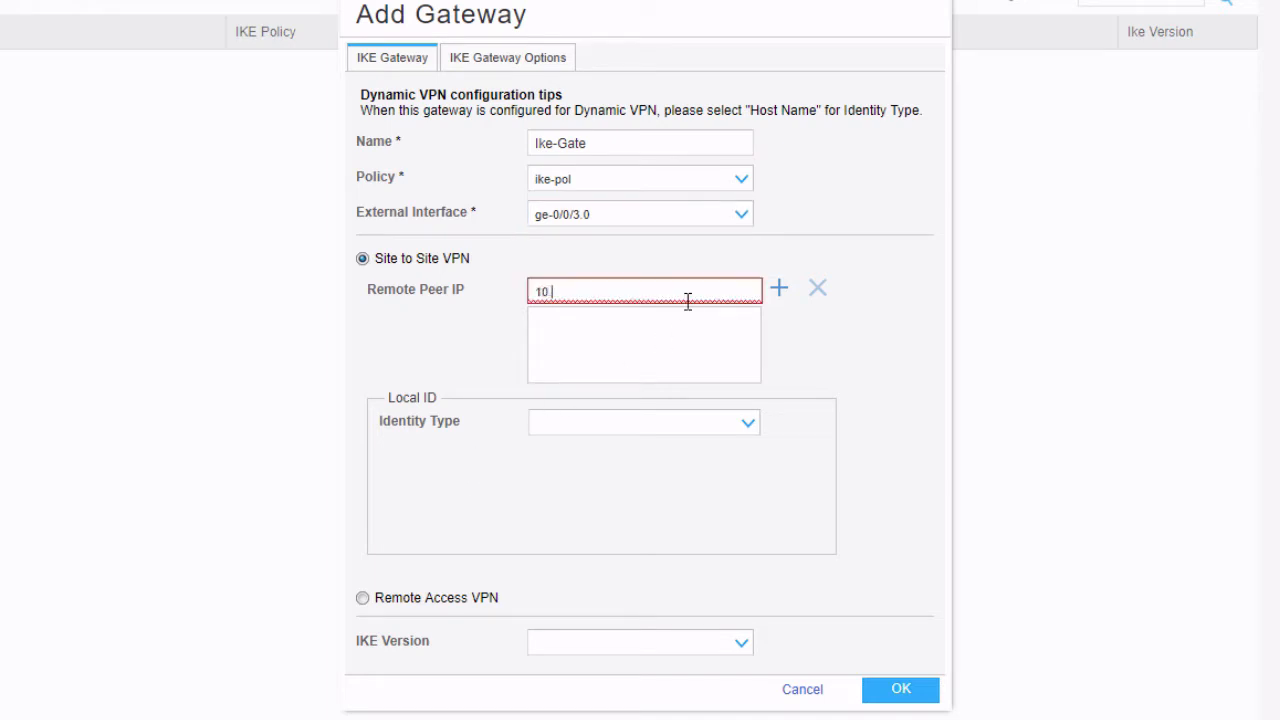
{"action": "type", "text": "12.12.2"}
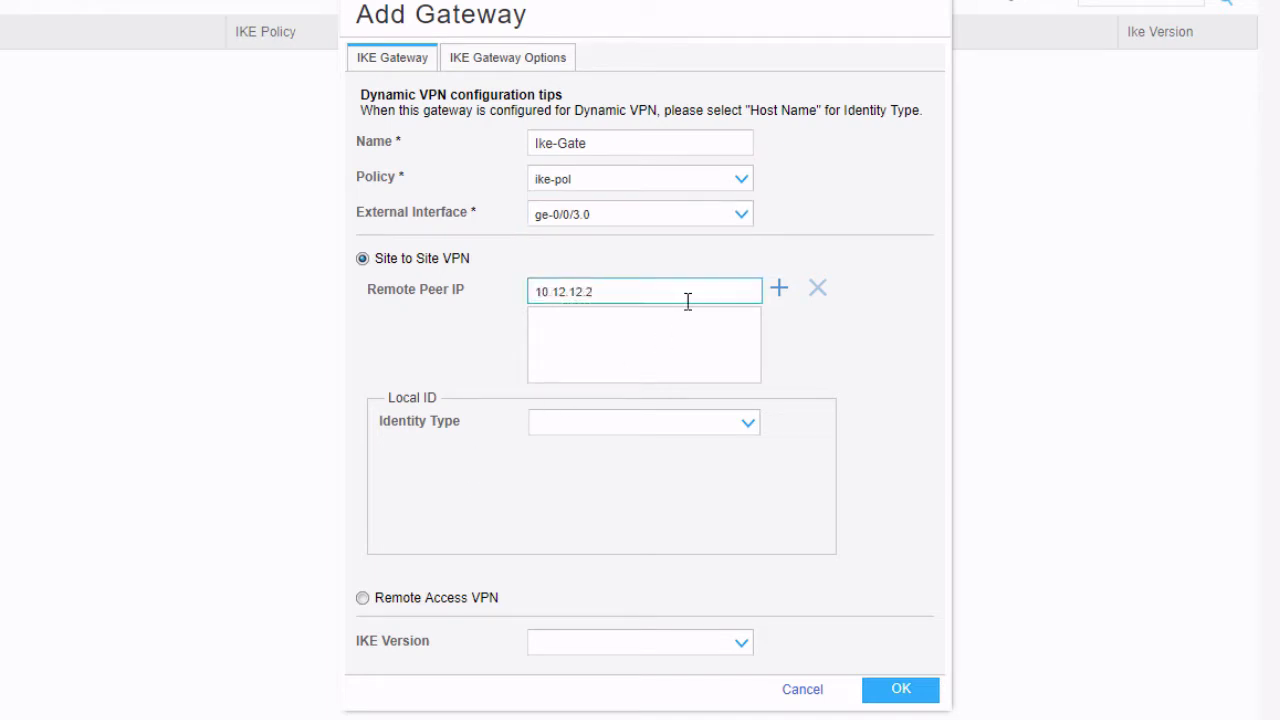
{"action": "left_click", "coordinate": [777, 293]}
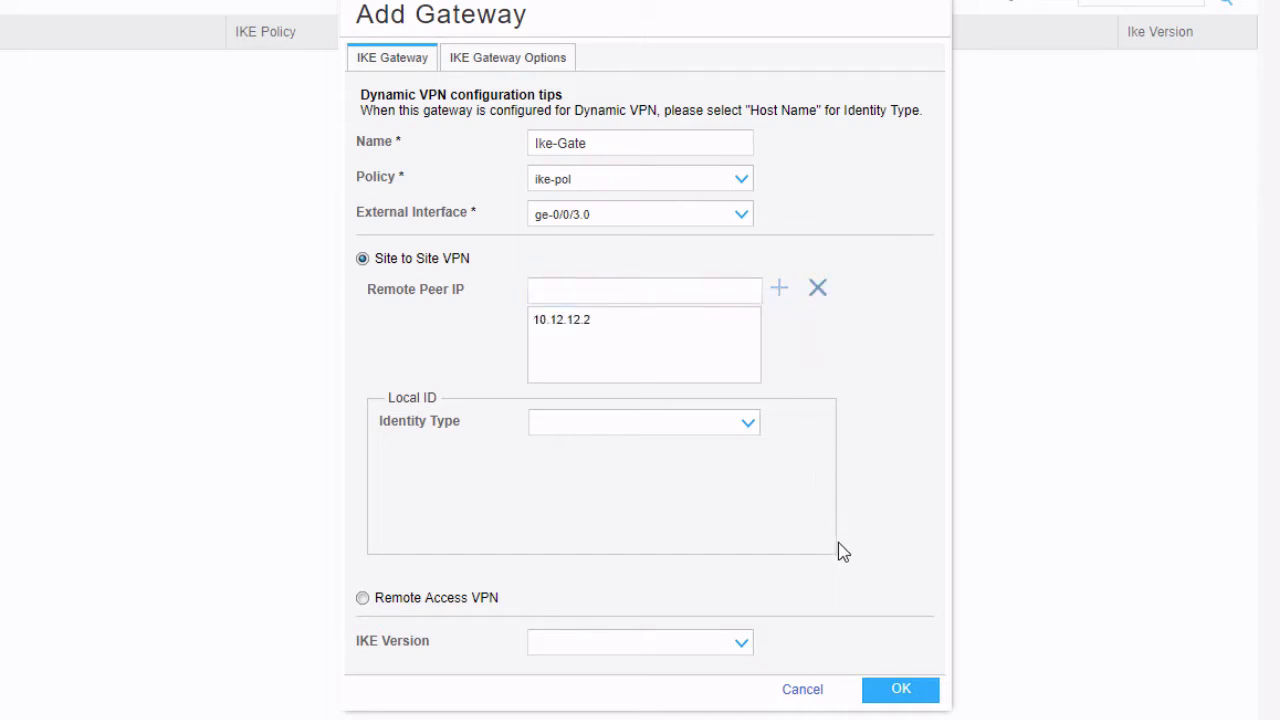
{"action": "left_click", "coordinate": [742, 644]}
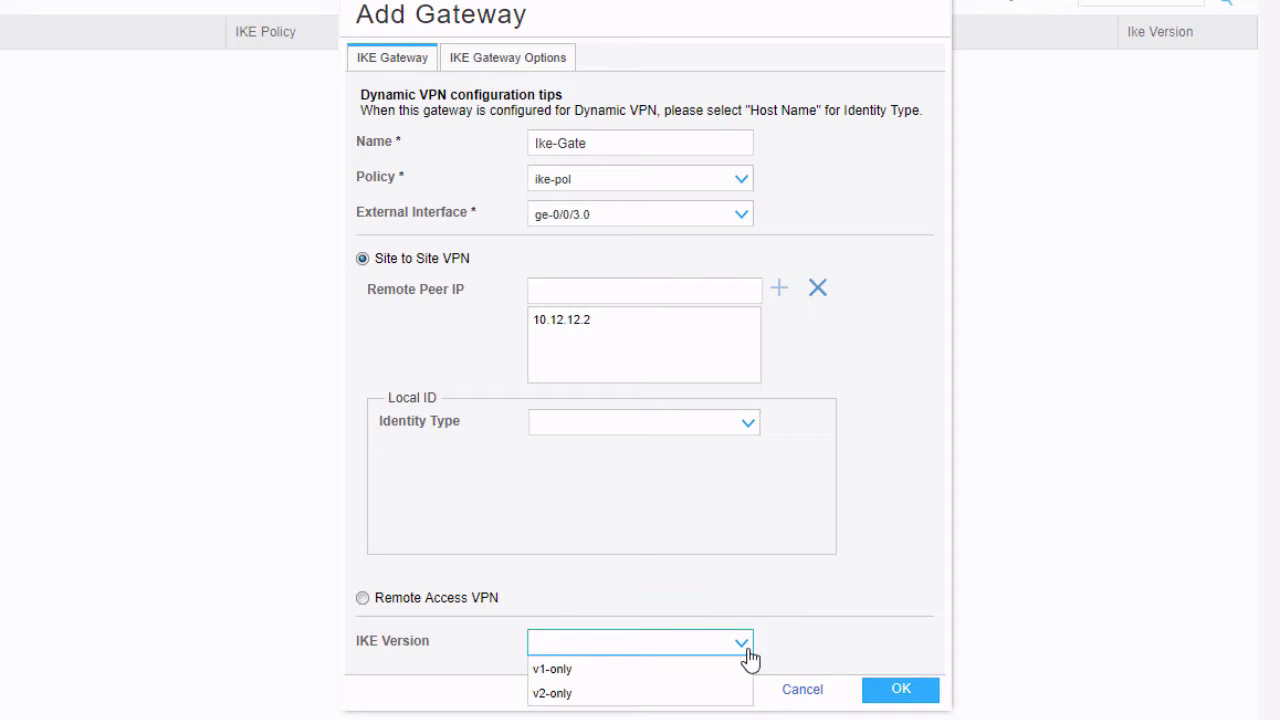
{"action": "left_click", "coordinate": [749, 656]}
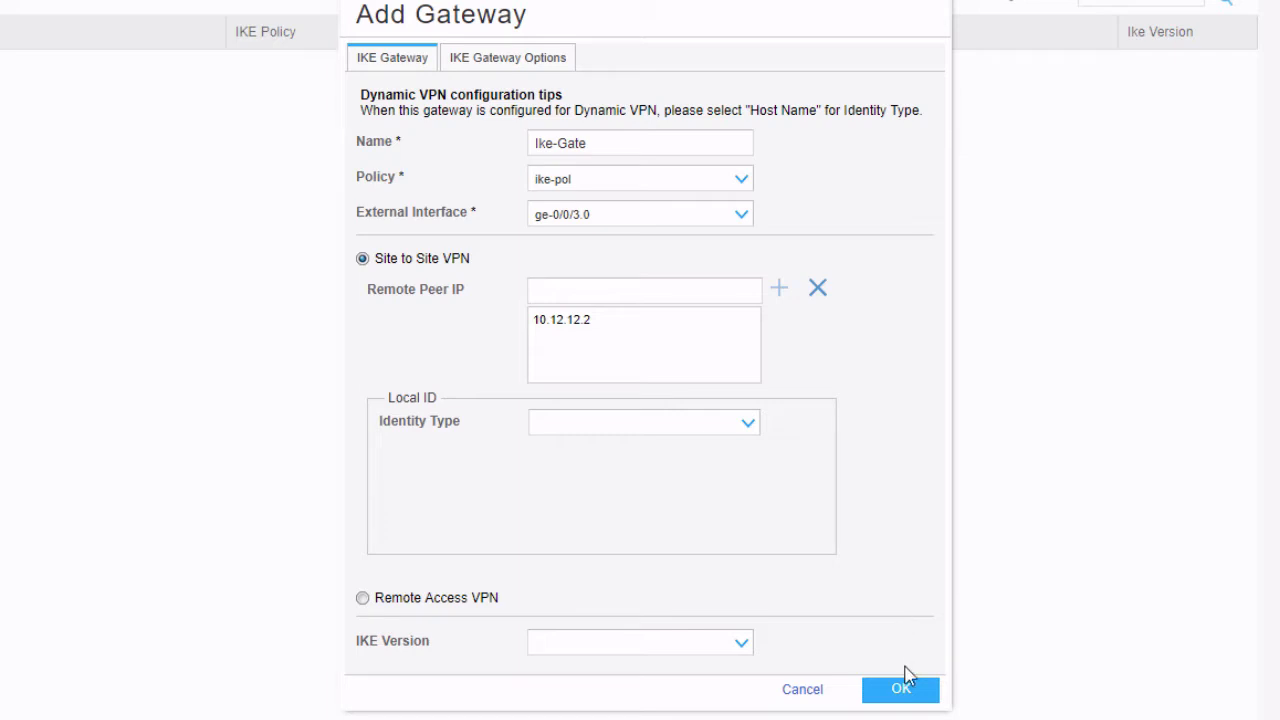
{"action": "left_click", "coordinate": [900, 692]}
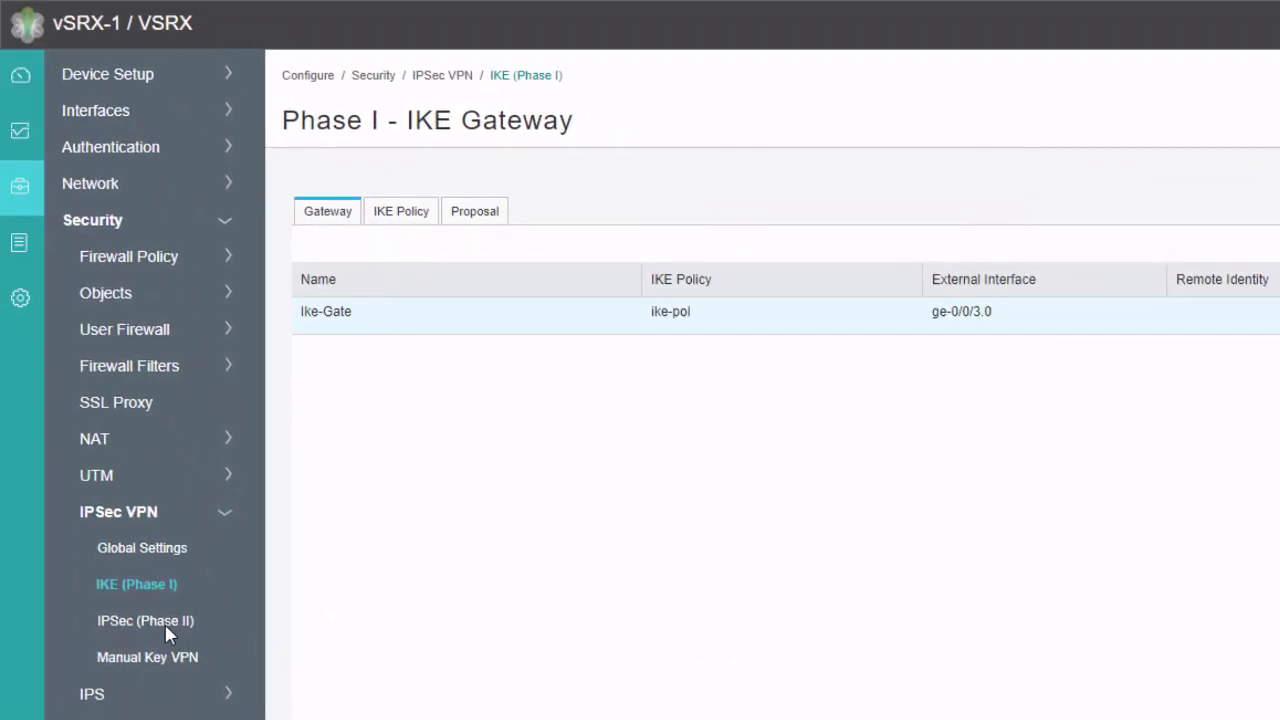
{"action": "left_click", "coordinate": [165, 622]}
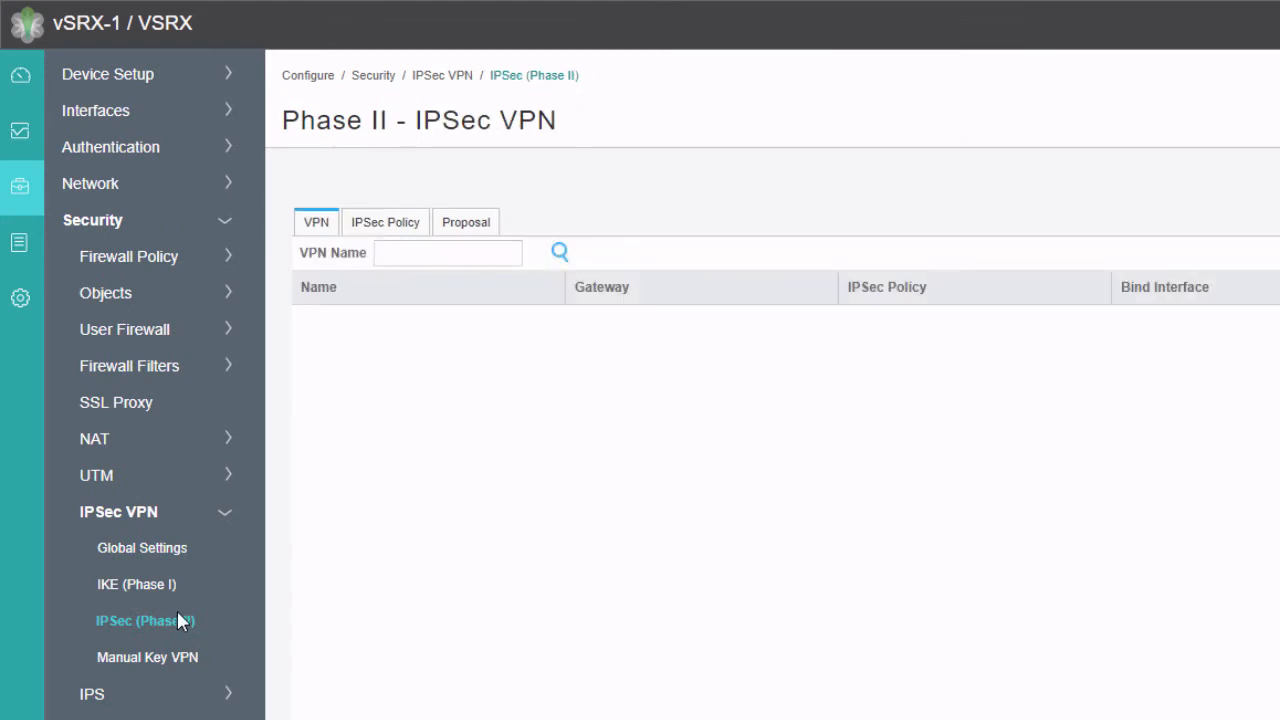
Create IPsec policy ipsec-pol with the predefined basic proposal, then return to the VPN list
{"action": "left_click", "coordinate": [401, 230]}
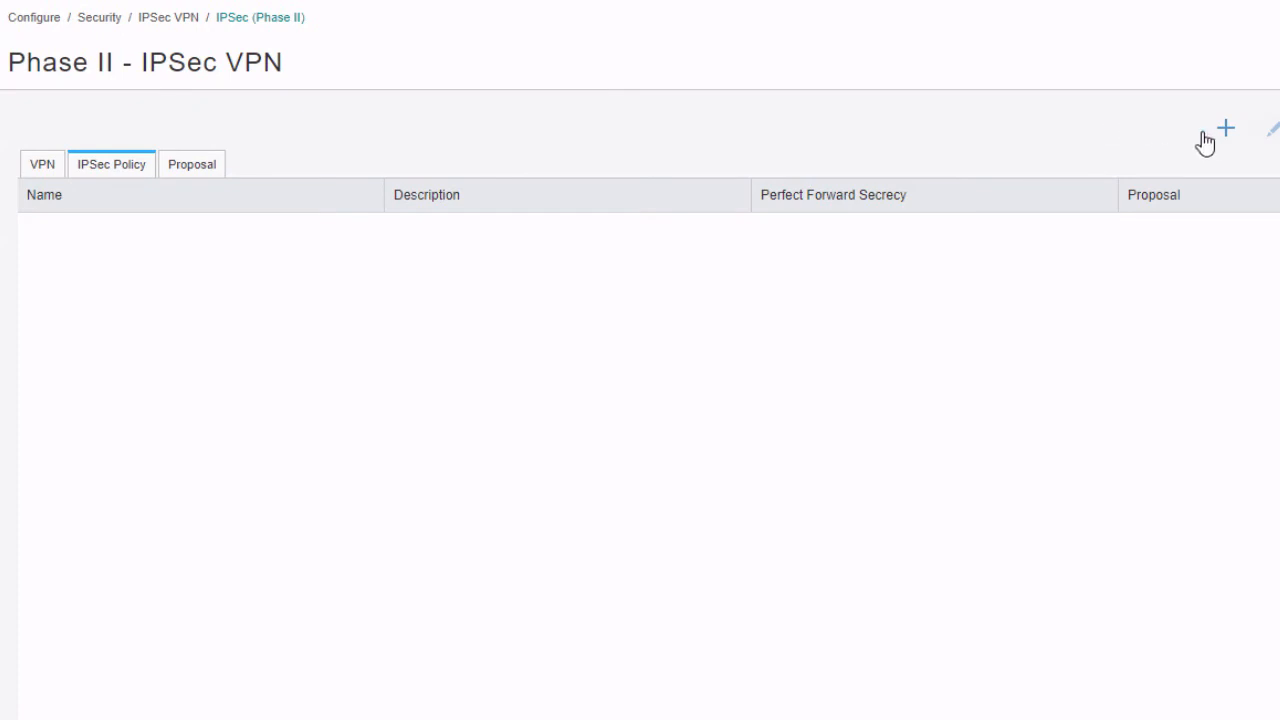
{"action": "left_click", "coordinate": [1230, 134]}
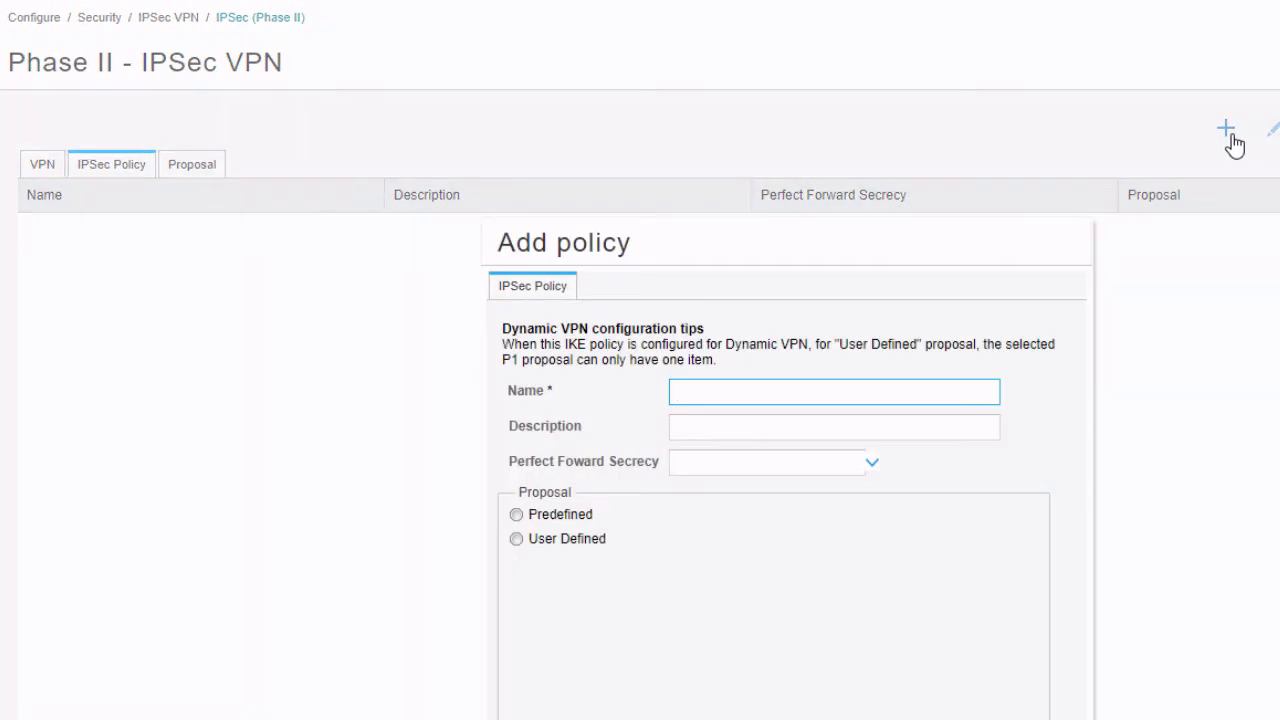
{"action": "type", "text": "ipsec-pol"}
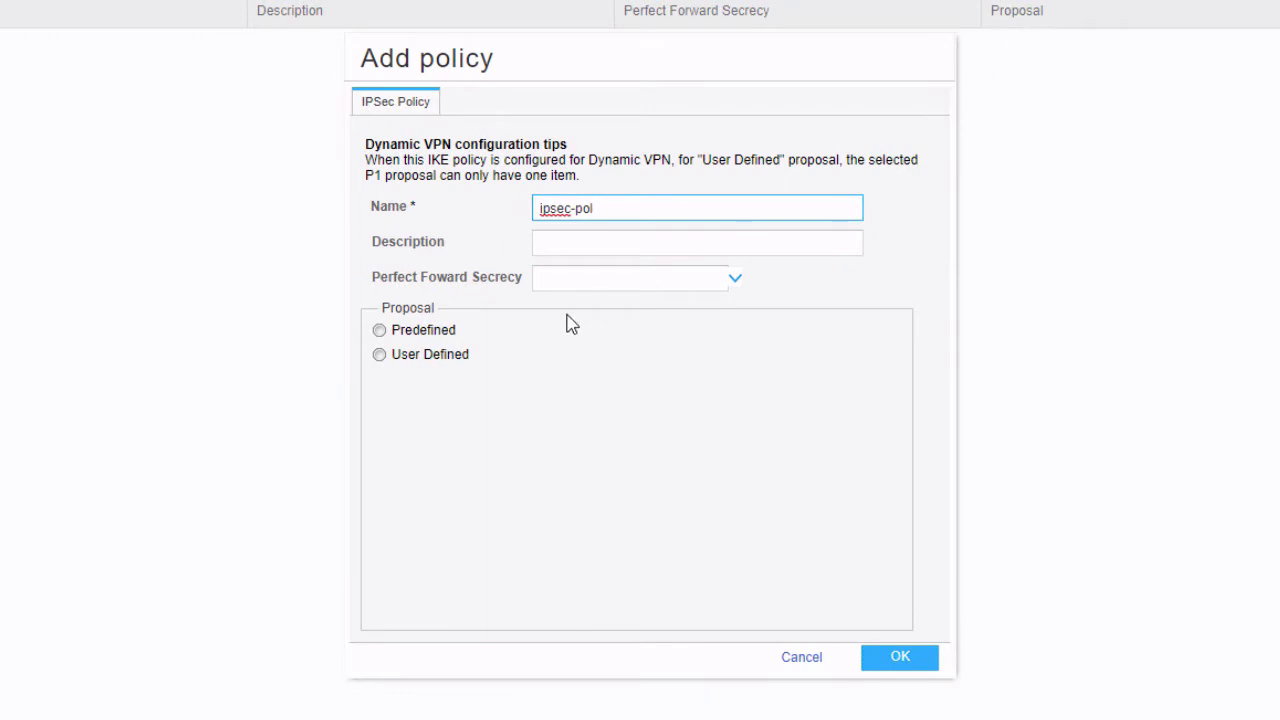
{"action": "left_click", "coordinate": [449, 336]}
{"action": "left_click", "coordinate": [580, 334]}
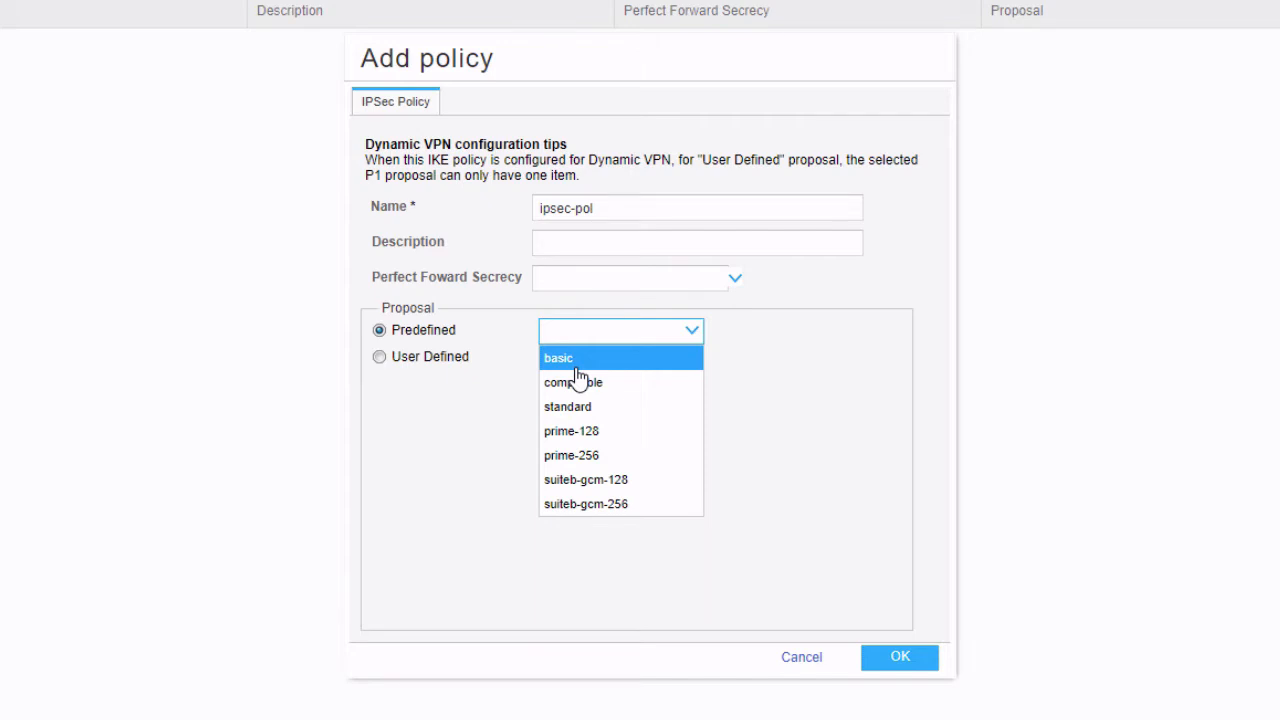
{"action": "left_click", "coordinate": [577, 366]}
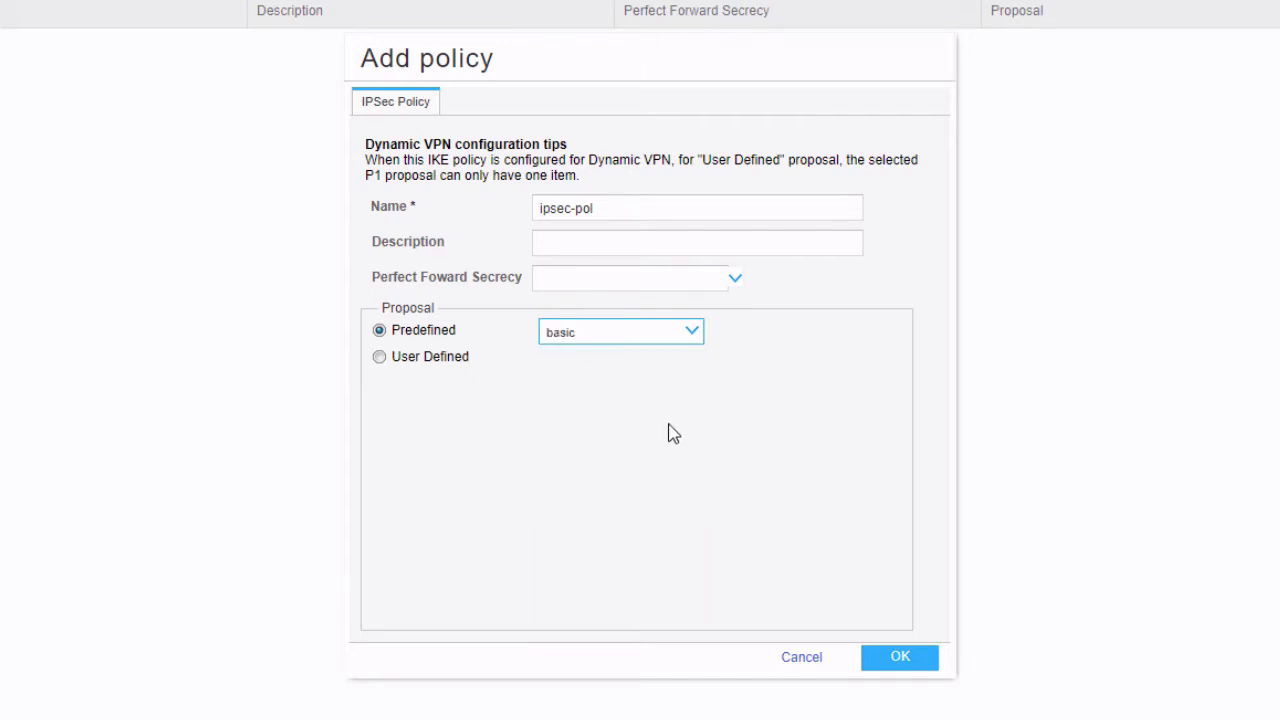
{"action": "left_click", "coordinate": [934, 674]}
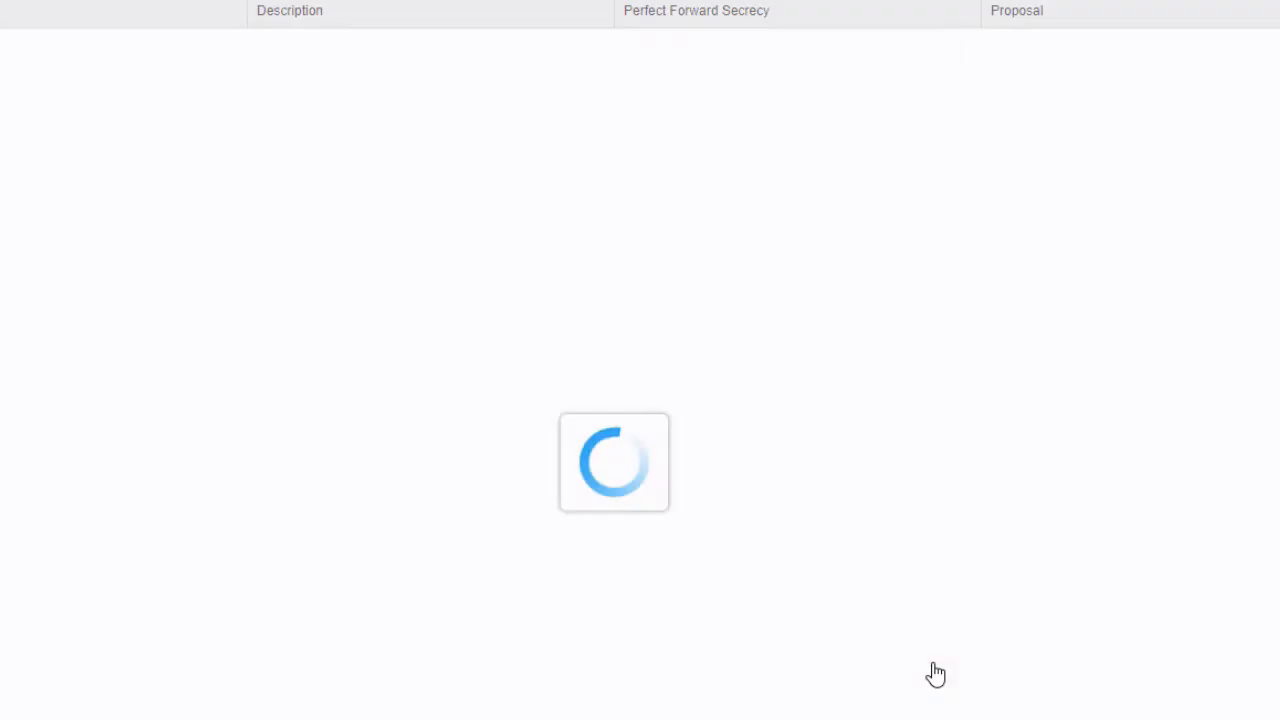
{"action": "left_click", "coordinate": [42, 160]}
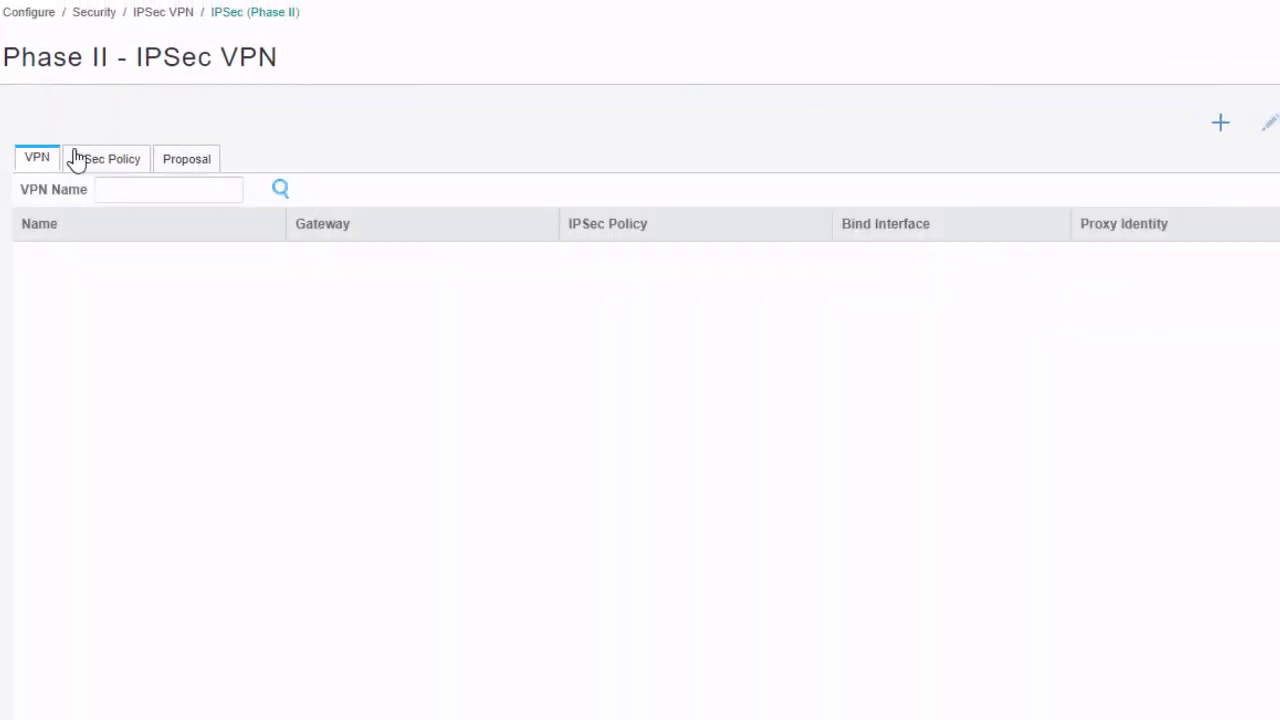
Begin VPN vpn-to-vsrx-2 with remote gateway Ike-Gate and IPsec policy ipsec-pol
{"action": "left_click", "coordinate": [1228, 131]}
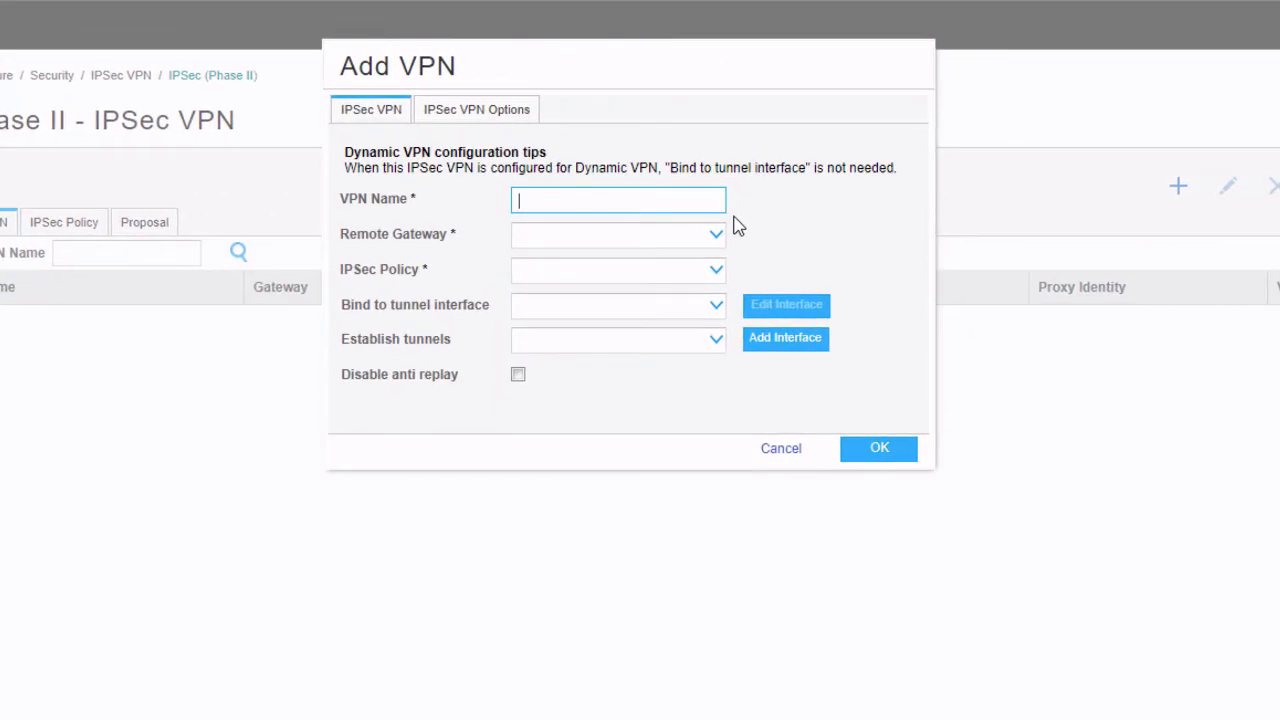
{"action": "type", "text": "vpn-to-vsrx-2"}
{"action": "left_click", "coordinate": [700, 236]}
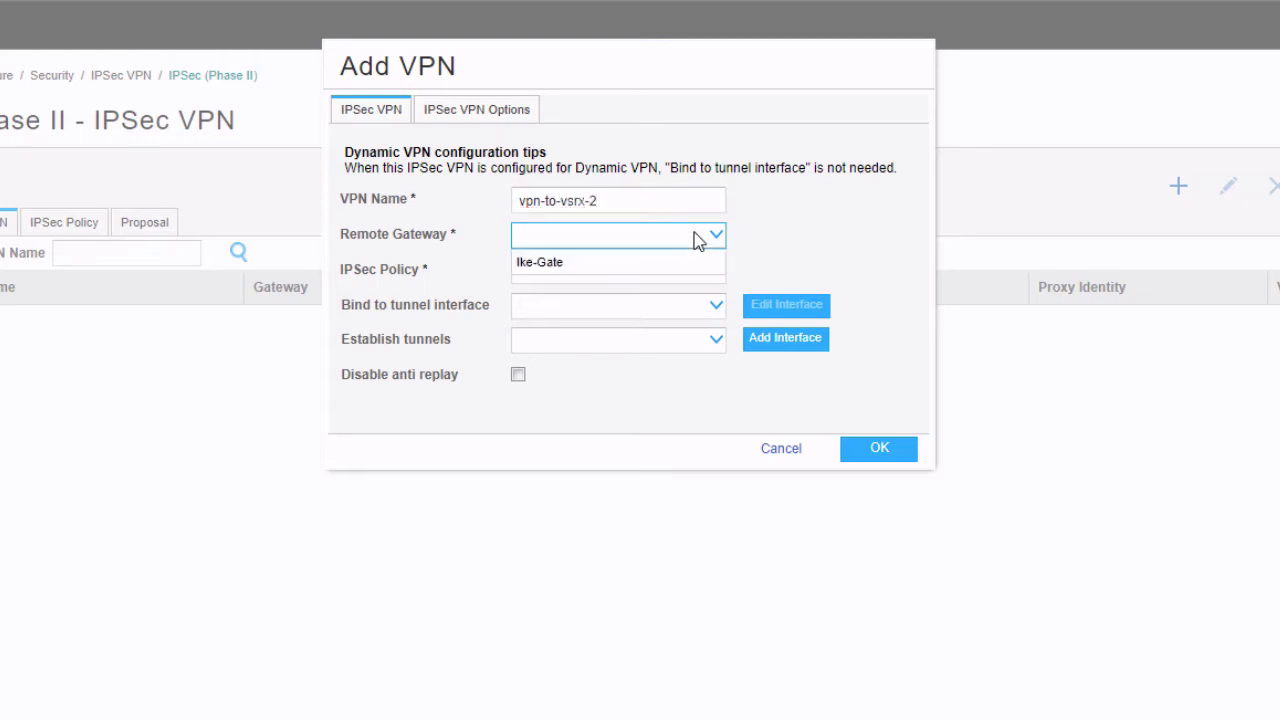
{"action": "left_click", "coordinate": [620, 263]}
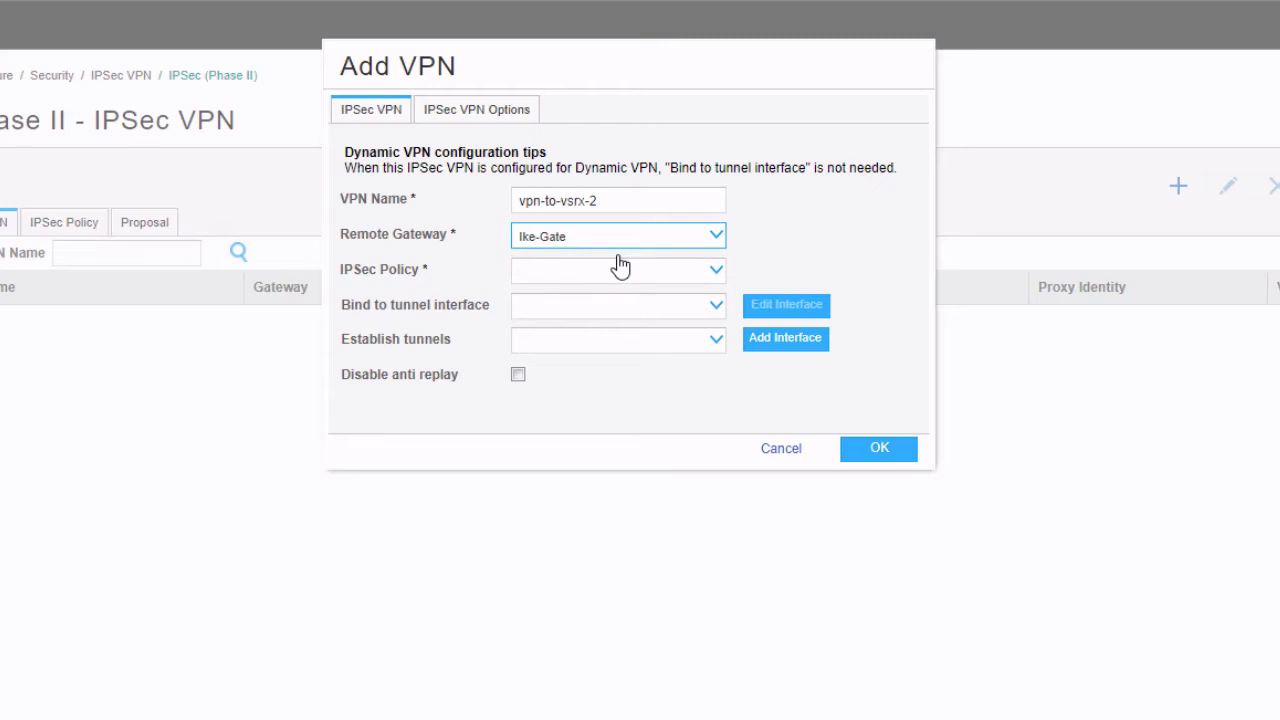
{"action": "left_click", "coordinate": [617, 268]}
{"action": "left_click", "coordinate": [590, 300]}
{"action": "left_click", "coordinate": [592, 314]}
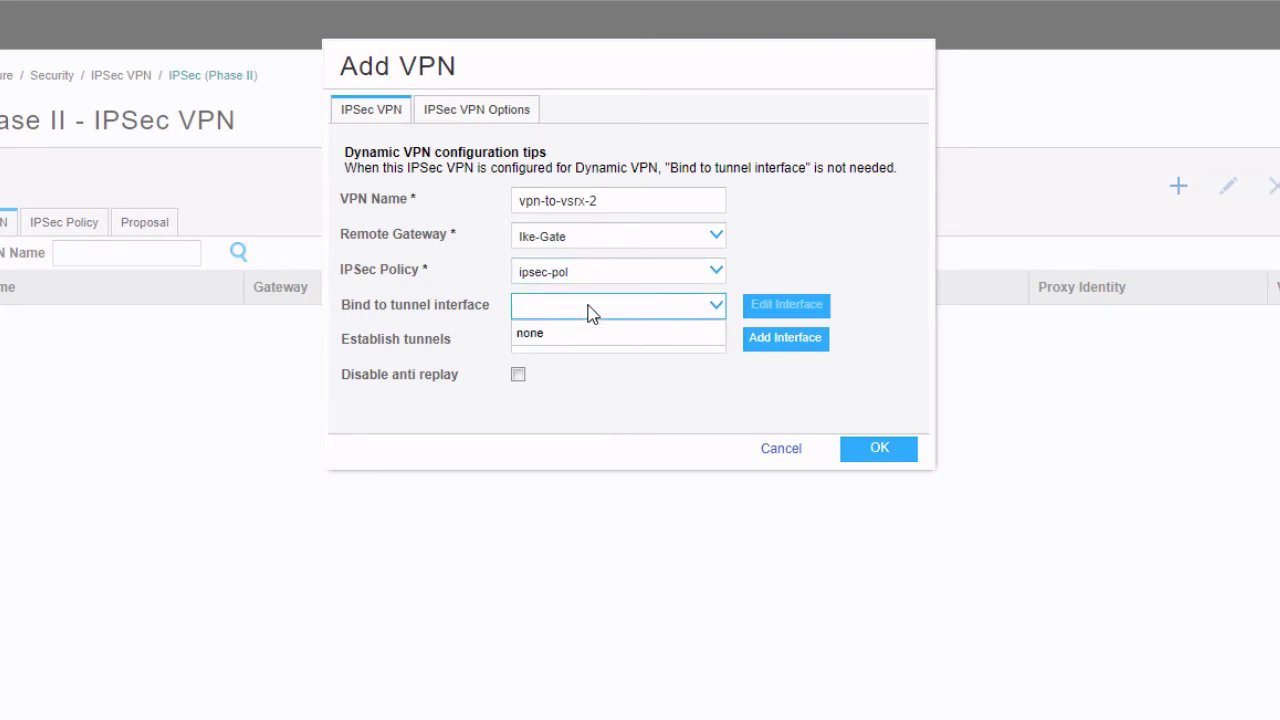
{"action": "left_click", "coordinate": [594, 311]}
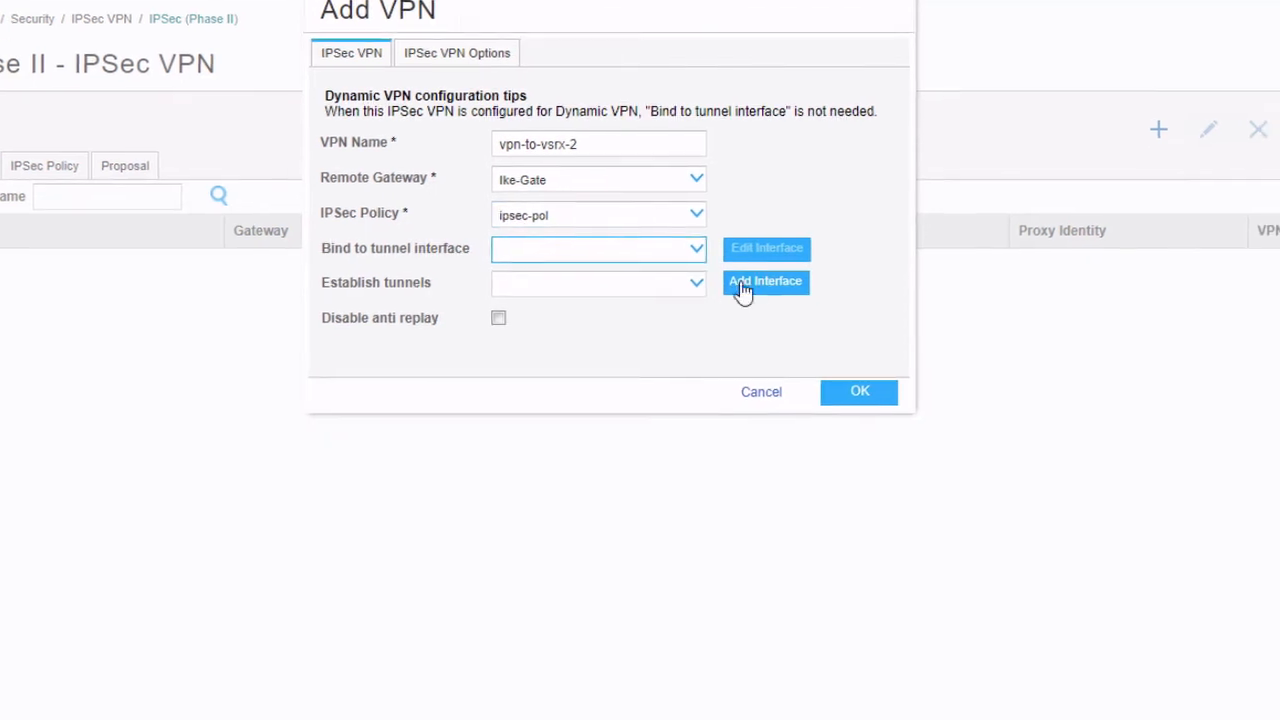
Add tunnel interface st0 unit 0 in zone Internet, numbered 192.168.1.1 with mask 255.255.255.0
{"action": "left_click", "coordinate": [785, 337]}
{"action": "left_click", "coordinate": [706, 80]}
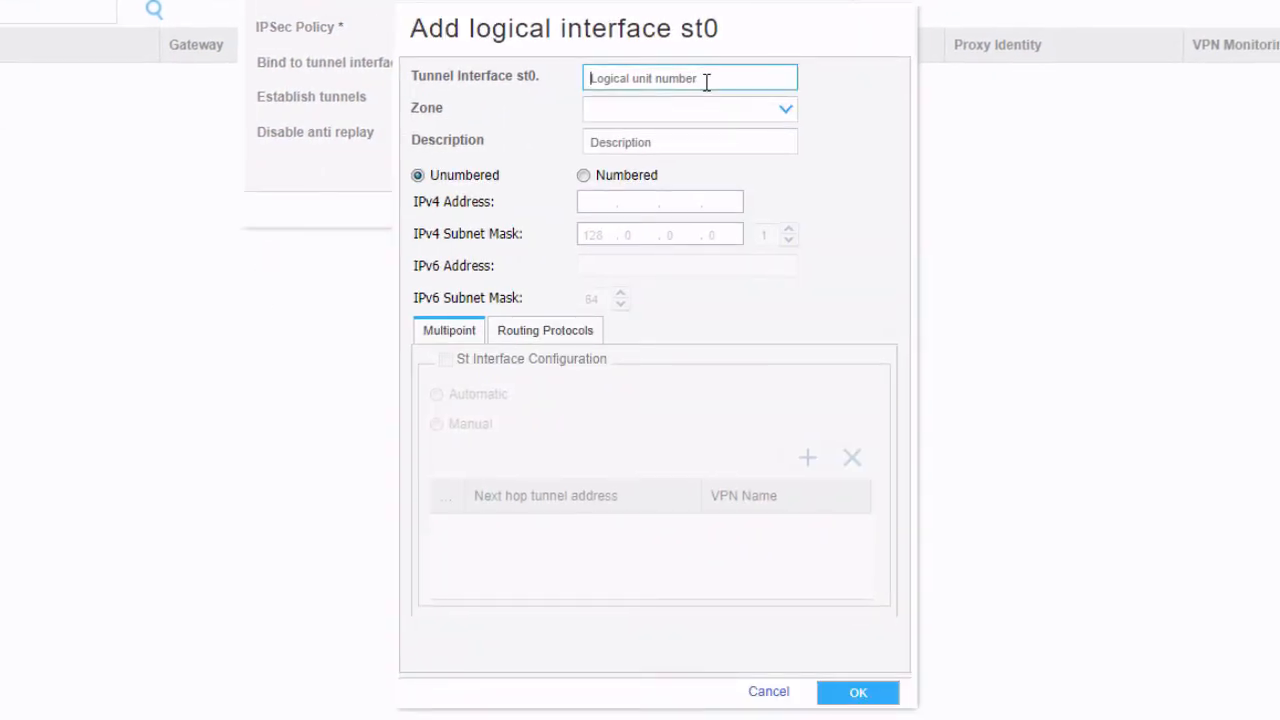
{"action": "type", "text": "0"}
{"action": "left_click", "coordinate": [699, 117]}
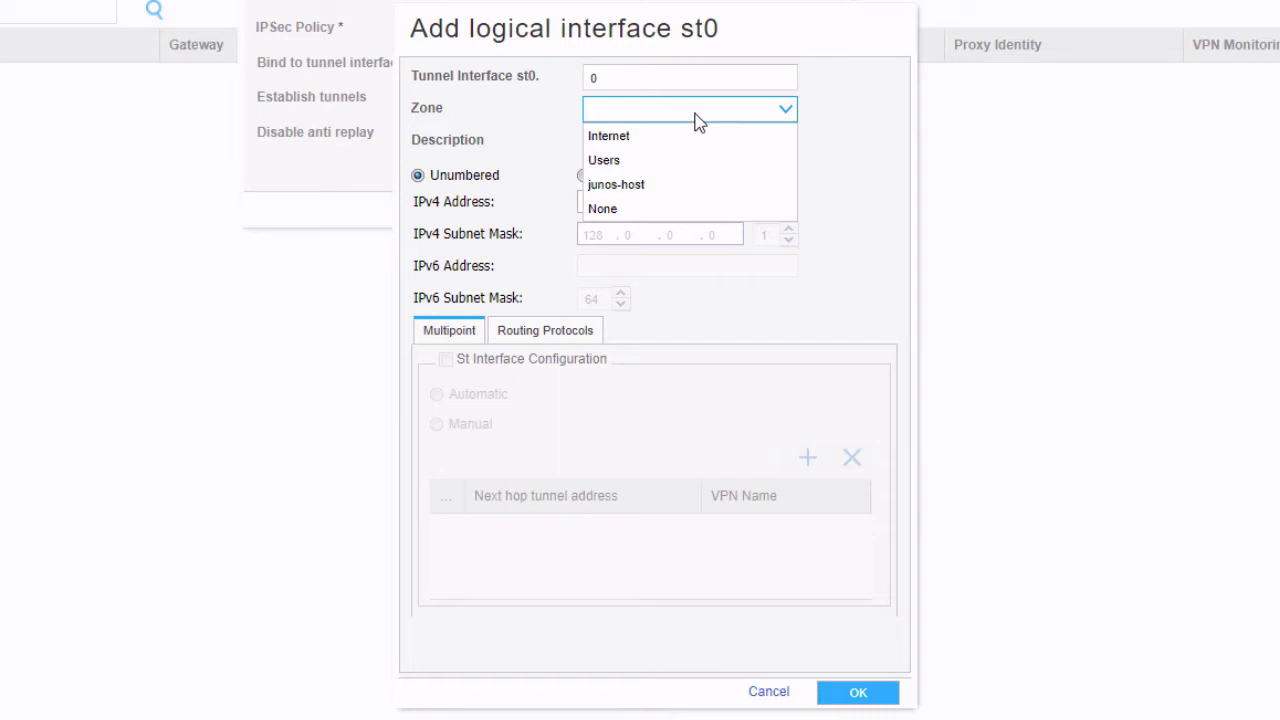
{"action": "left_click", "coordinate": [673, 142]}
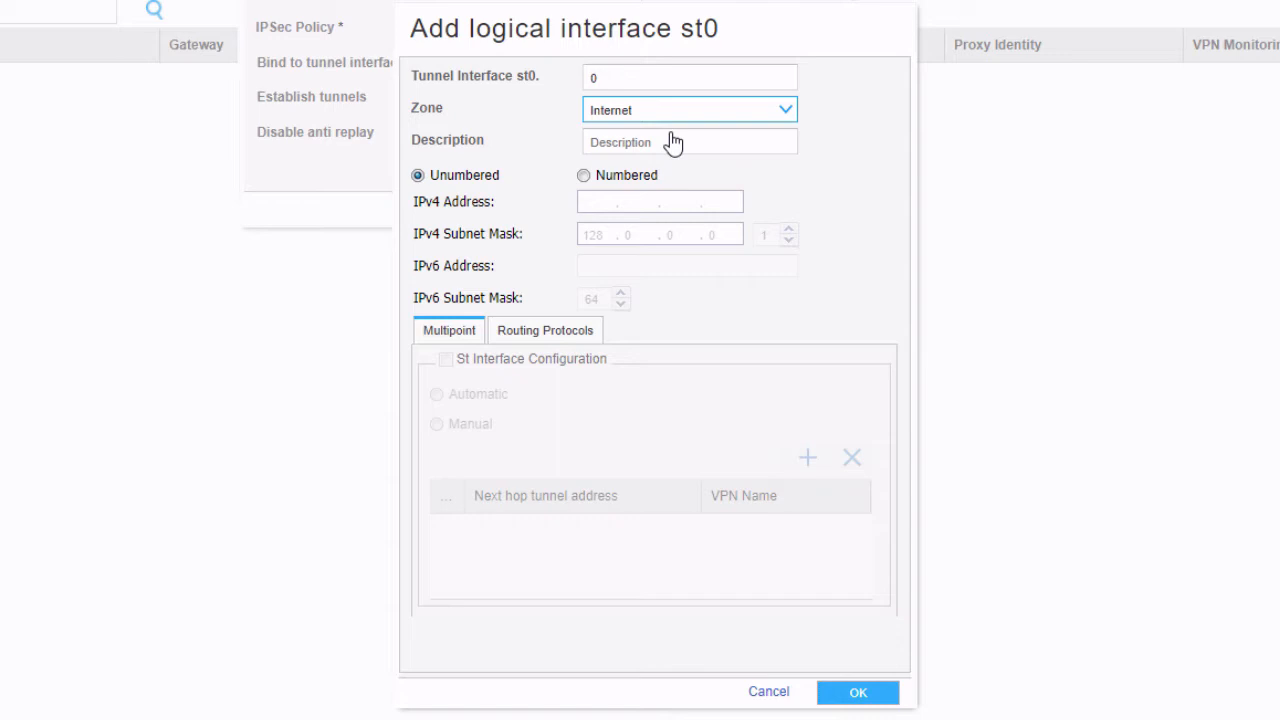
{"action": "left_click", "coordinate": [587, 179]}
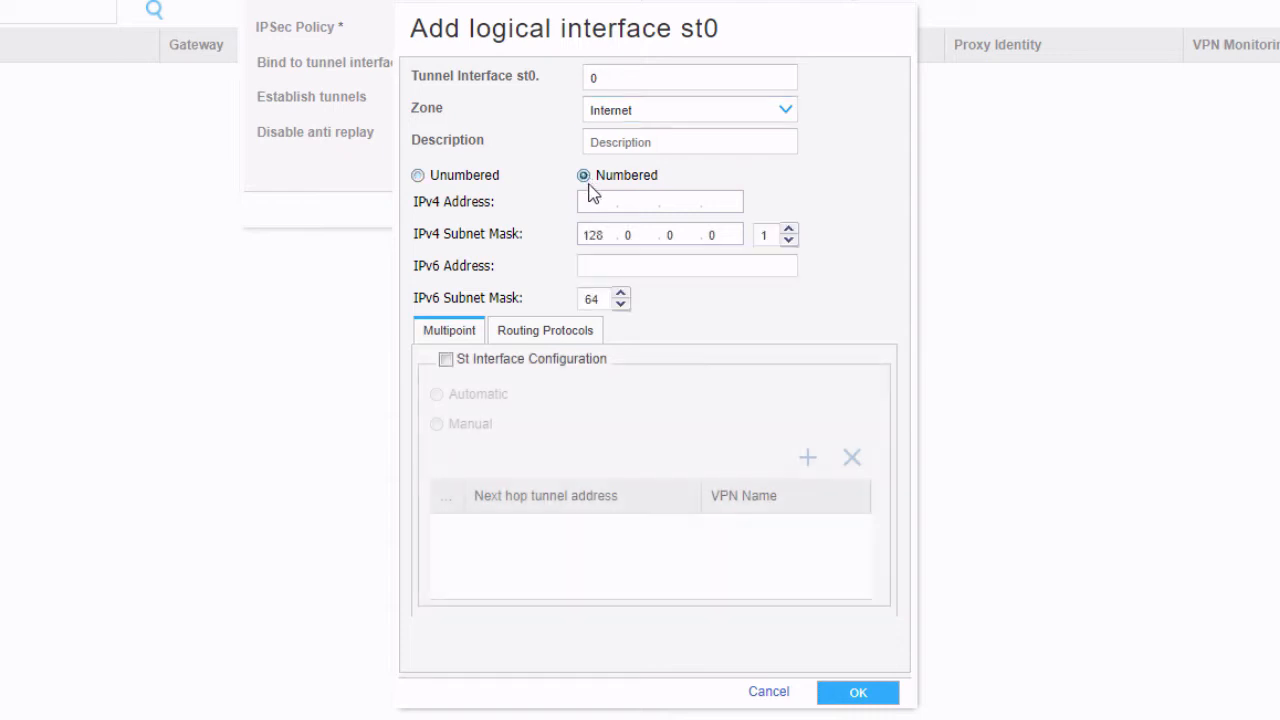
{"action": "type", "text": "192.168.1.1"}
{"action": "key", "text": "Tab"}
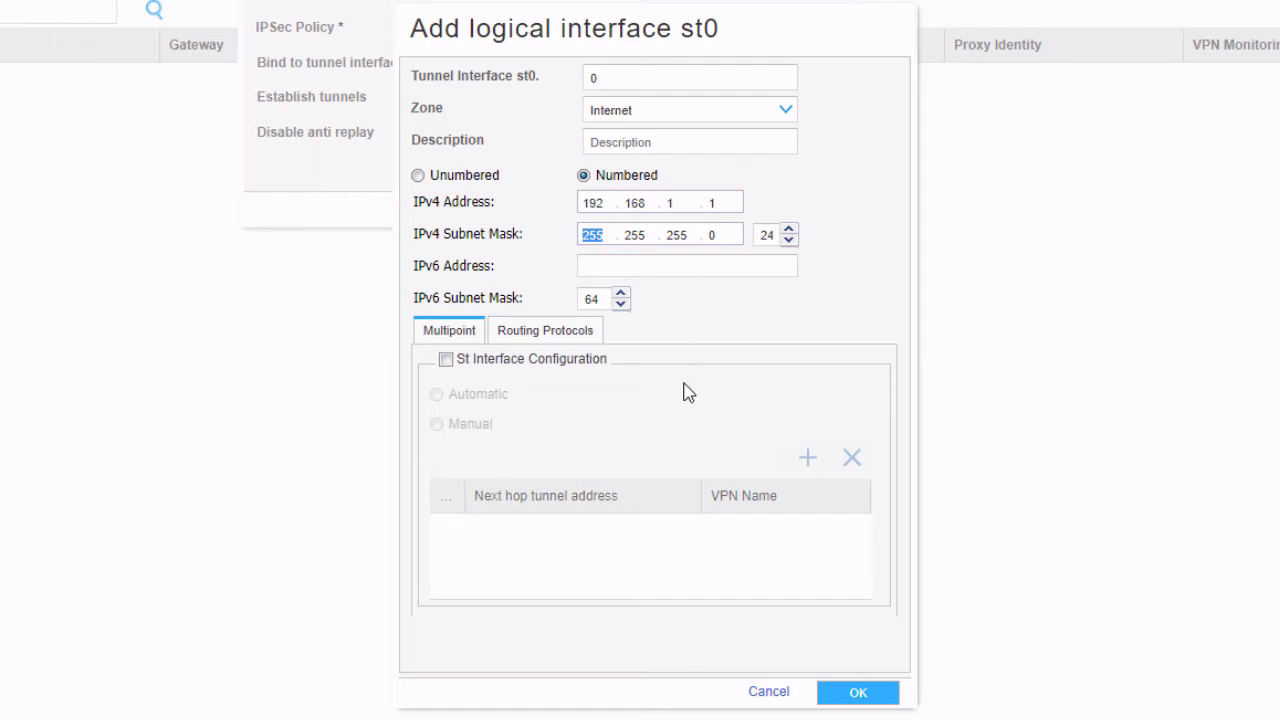
{"action": "left_click", "coordinate": [713, 324]}
Review the St interface and routing protocol options, then save the st0.0 tunnel interface
{"action": "left_click", "coordinate": [446, 359]}
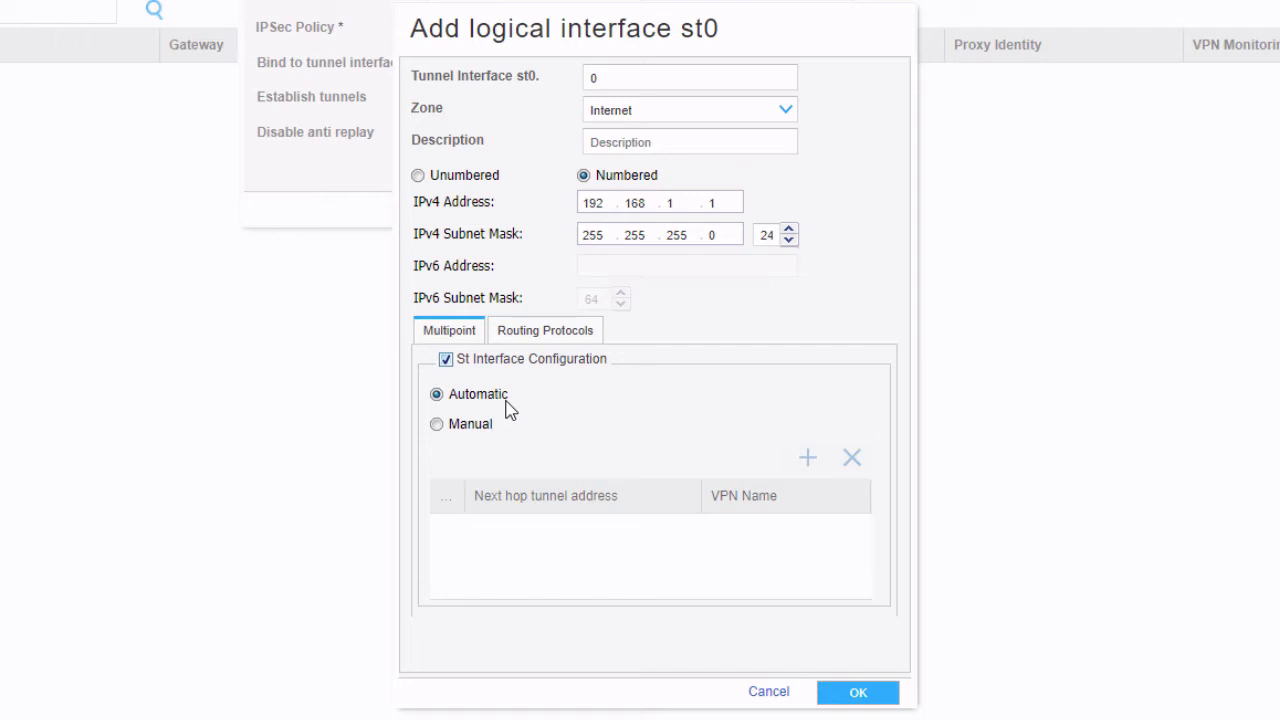
{"action": "left_click", "coordinate": [446, 359]}
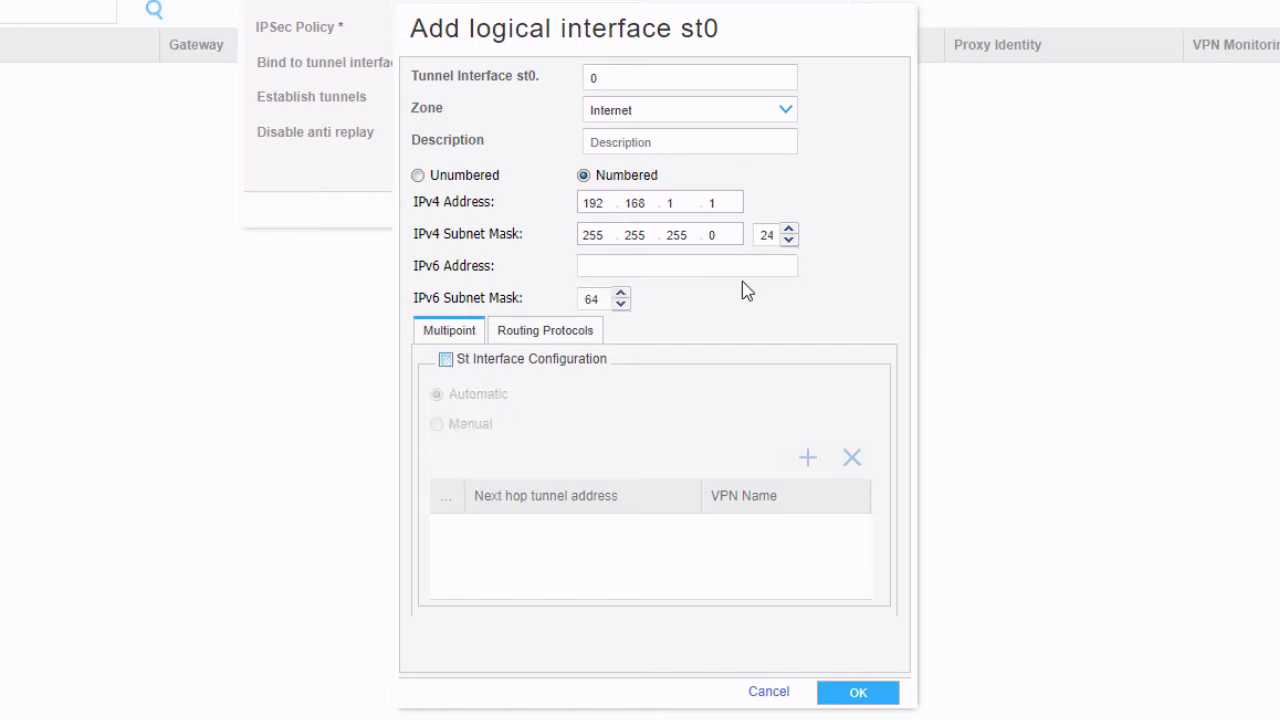
{"action": "left_click", "coordinate": [562, 328]}
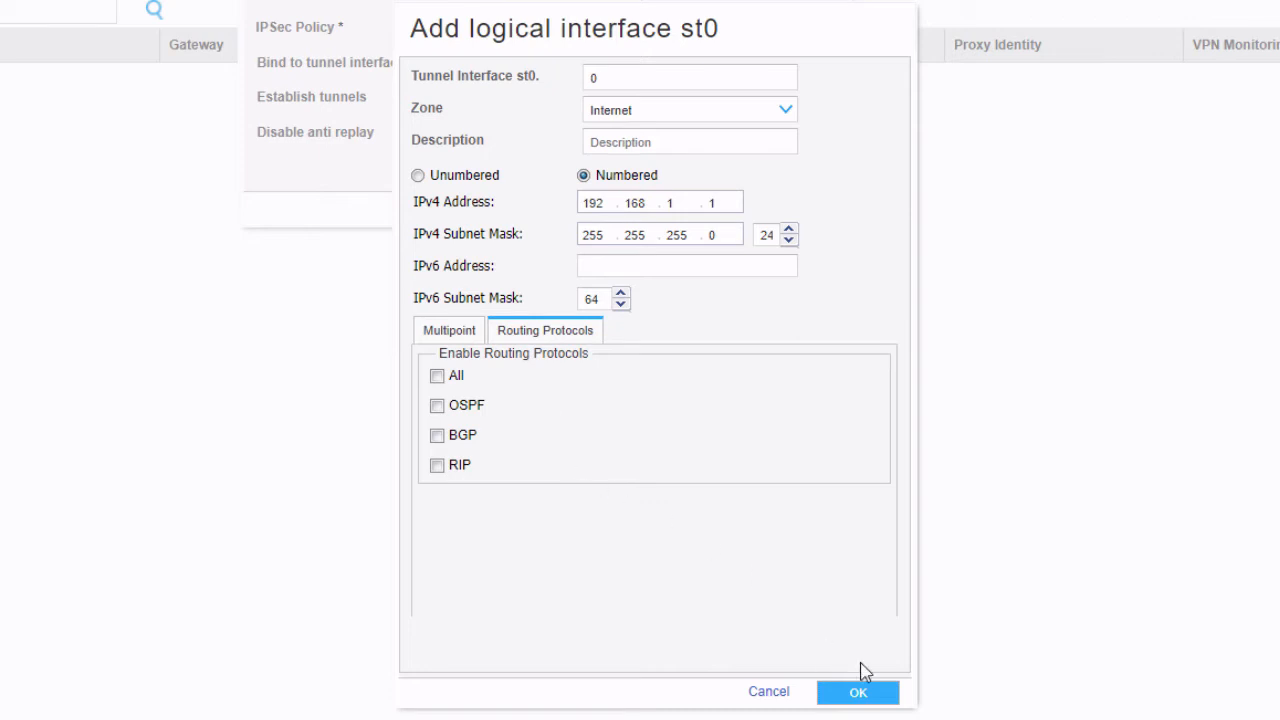
{"action": "left_click", "coordinate": [852, 692]}
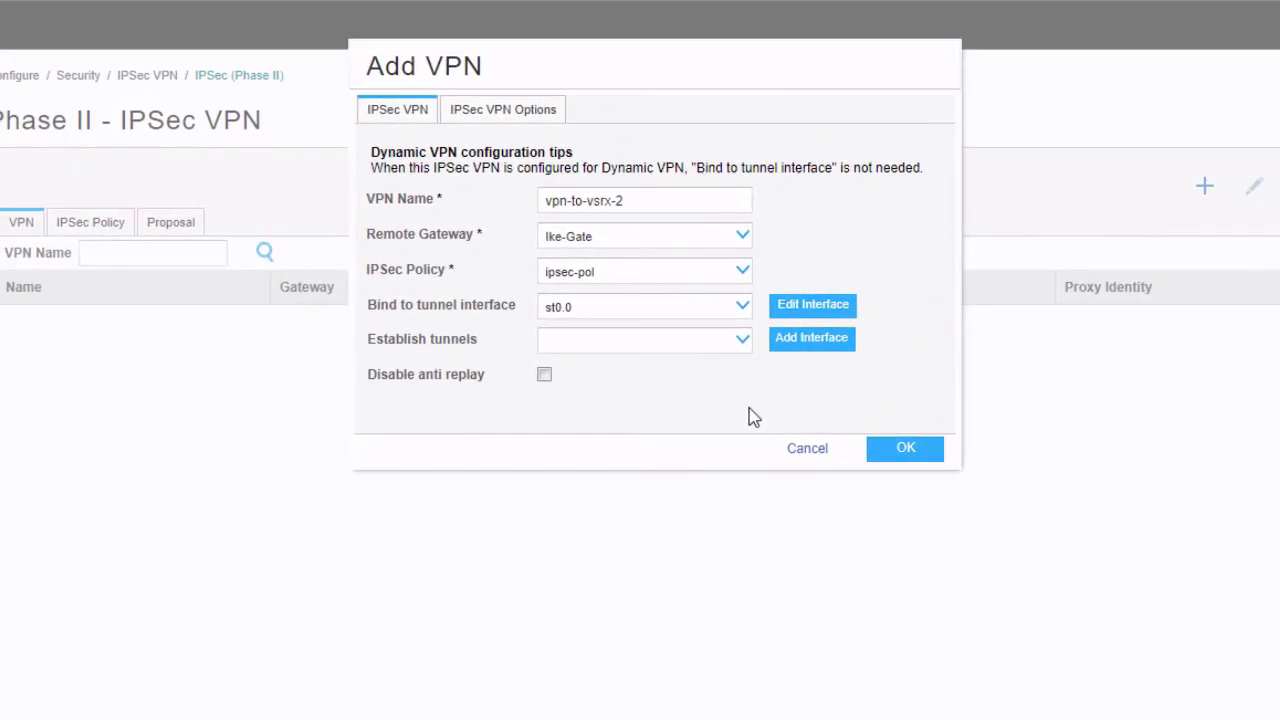
Set tunnels to establish immediately and view the IPSec VPN Options
{"action": "left_click", "coordinate": [742, 342]}
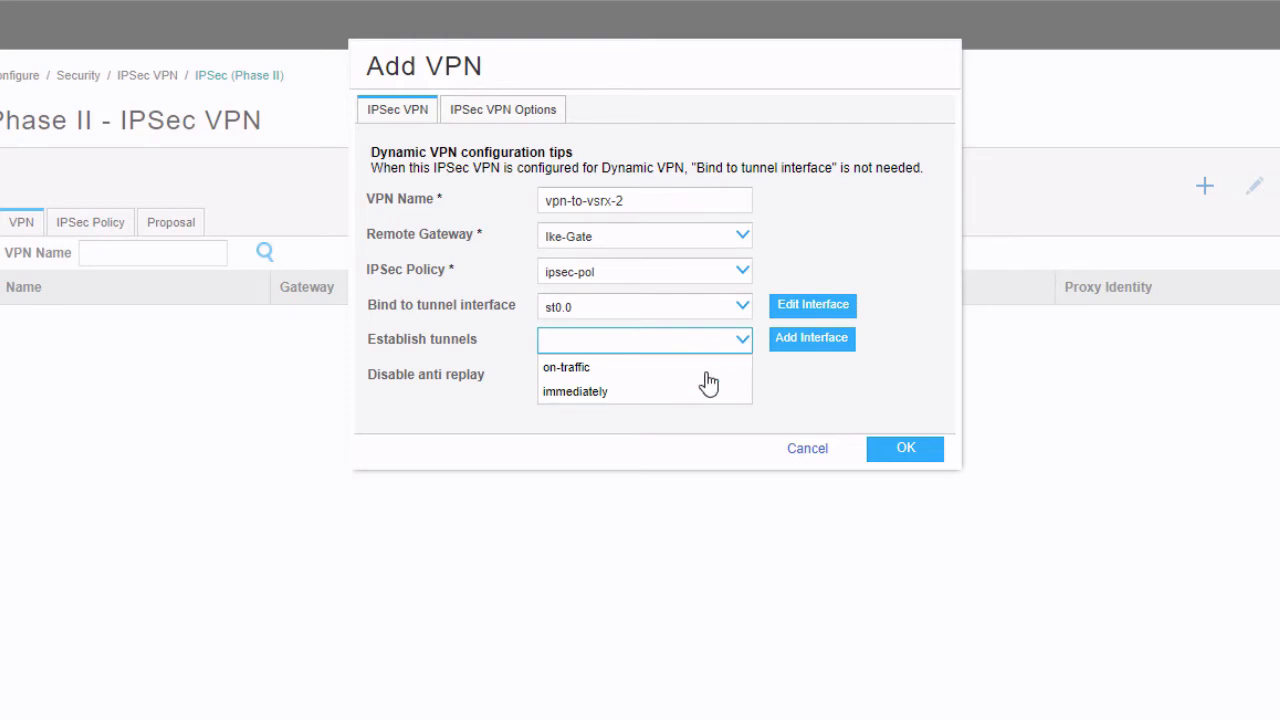
{"action": "left_click", "coordinate": [633, 392]}
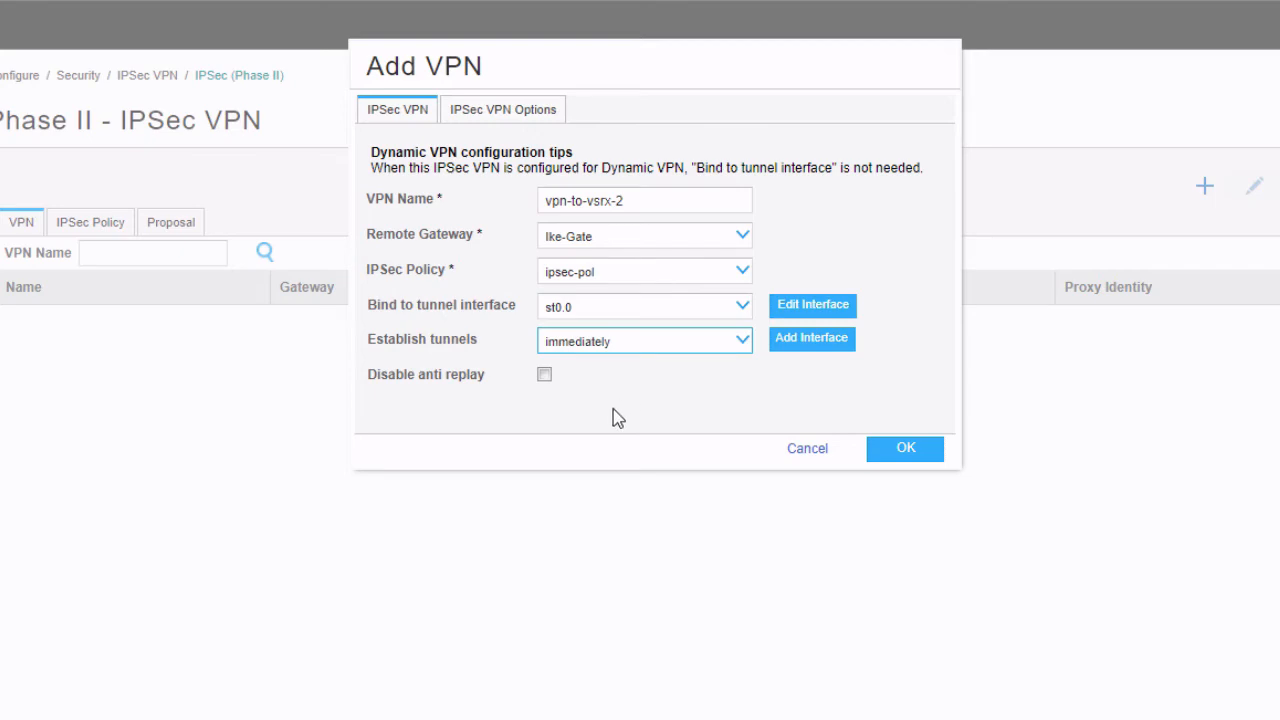
{"action": "left_click", "coordinate": [530, 118]}
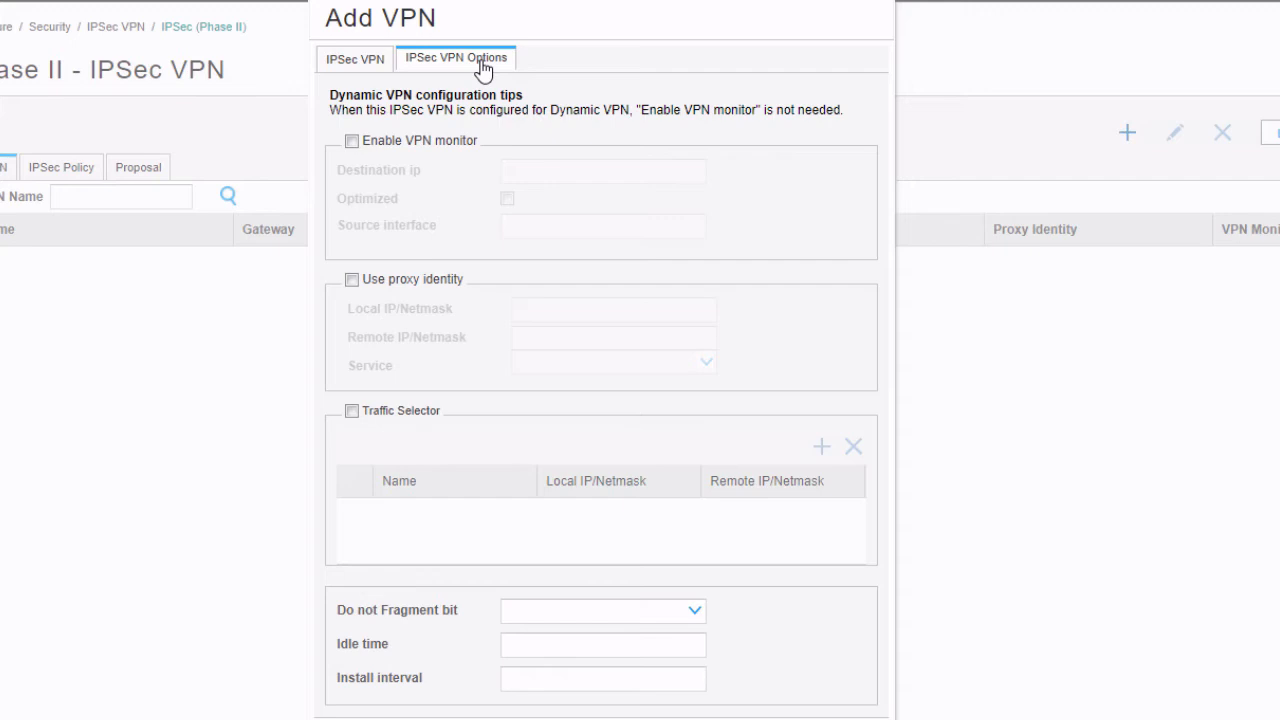
Go back to the IPSec VPN tab and save vpn-to-vsrx-2
{"action": "left_click", "coordinate": [368, 62]}
{"action": "left_click", "coordinate": [848, 393]}
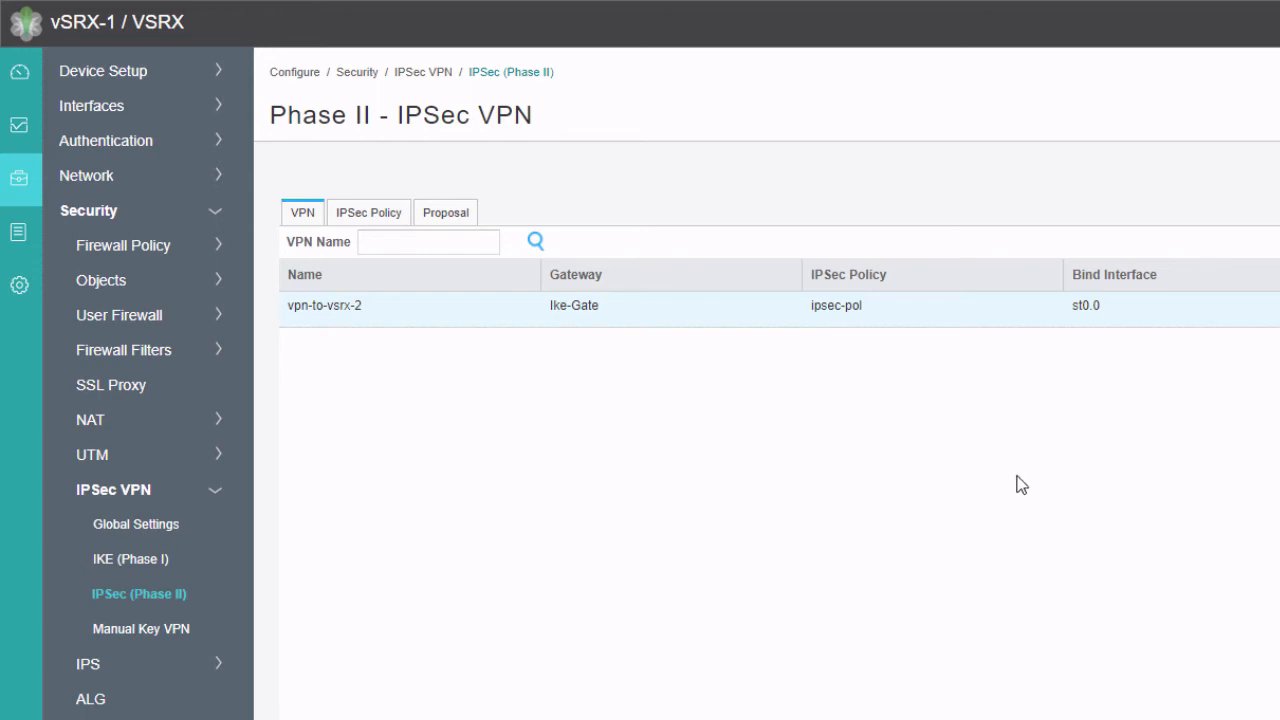
Start a new static route on the Static Routing page with destination 10.5.5.0/24
{"action": "left_click", "coordinate": [109, 177]}
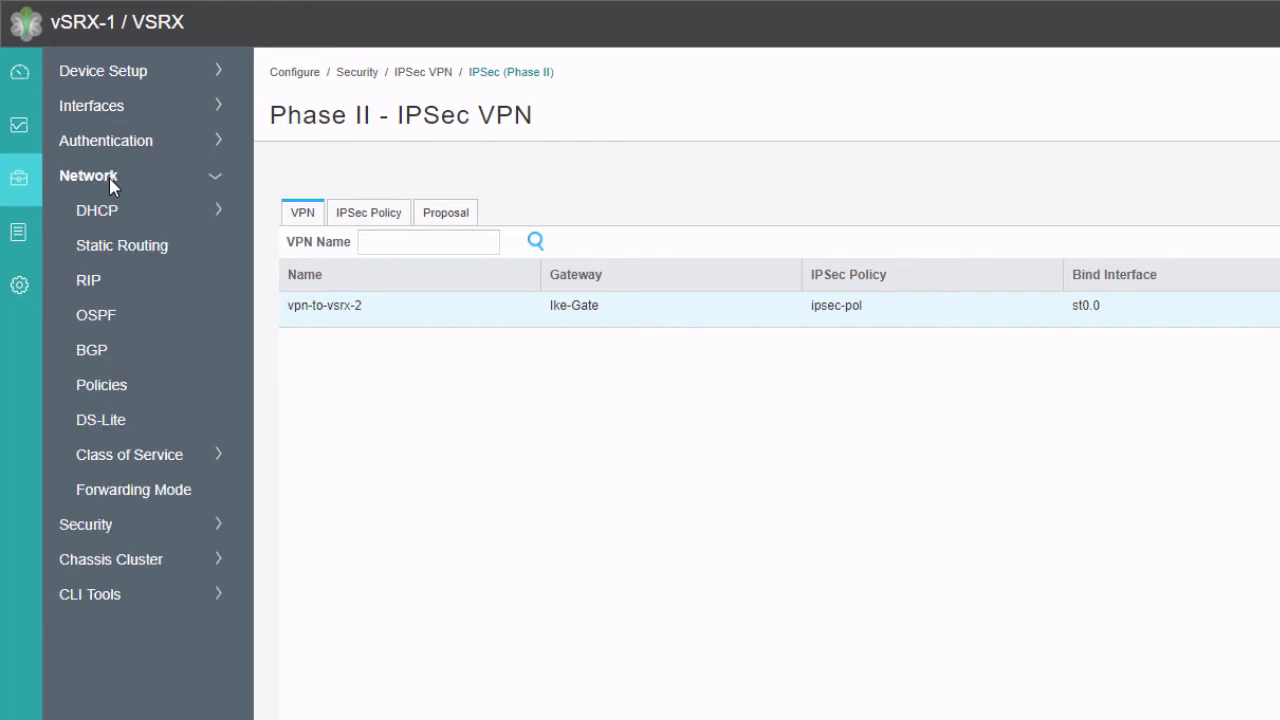
{"action": "left_click", "coordinate": [107, 247]}
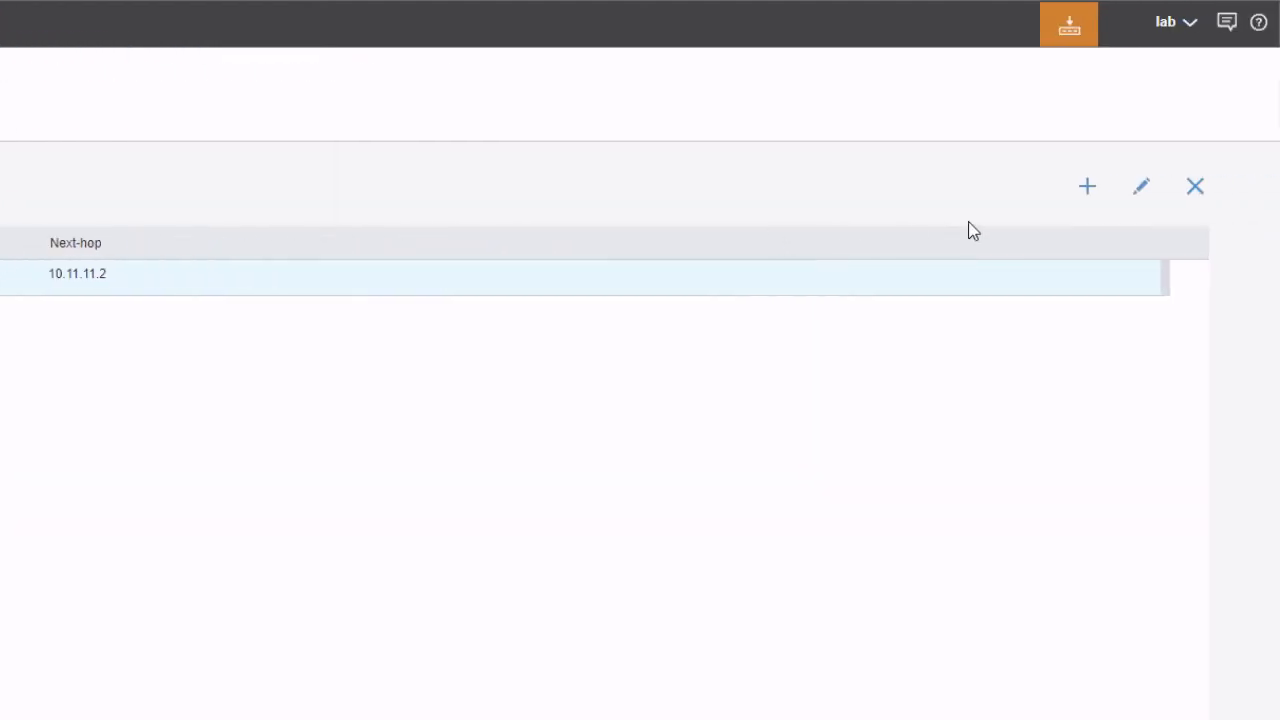
{"action": "left_click", "coordinate": [1088, 189]}
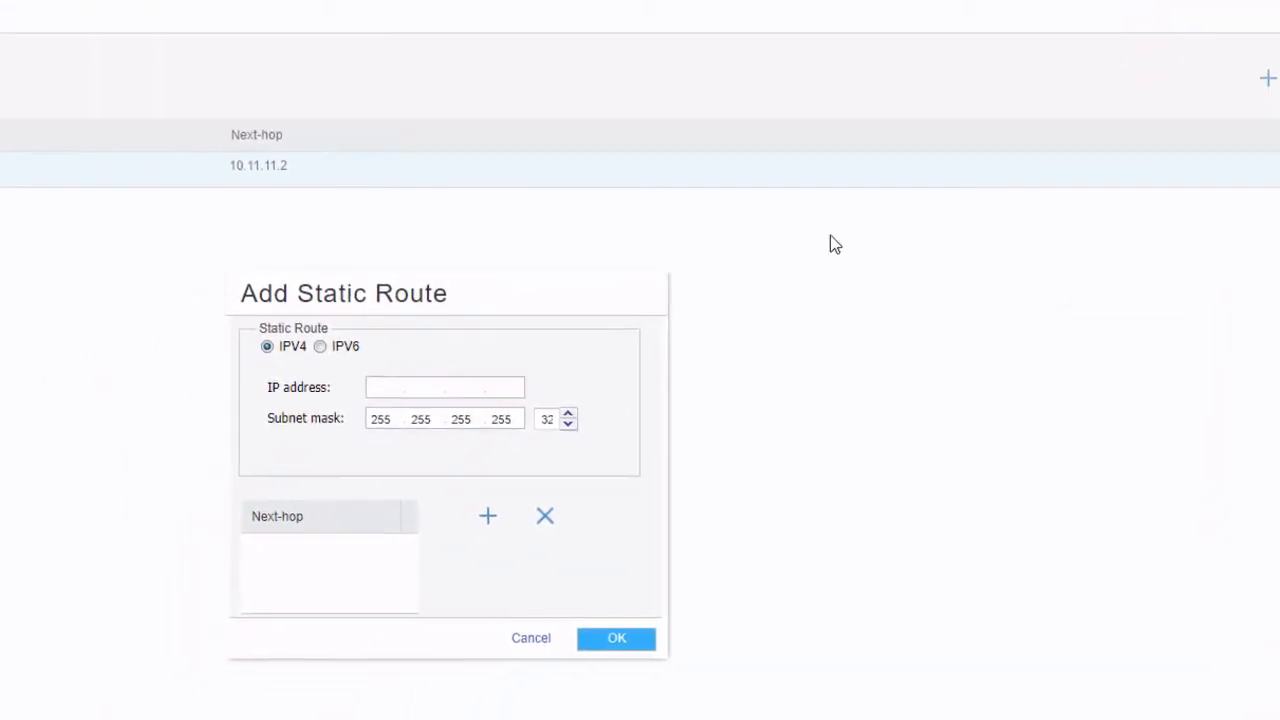
{"action": "left_click", "coordinate": [622, 277]}
{"action": "left_click", "coordinate": [560, 280]}
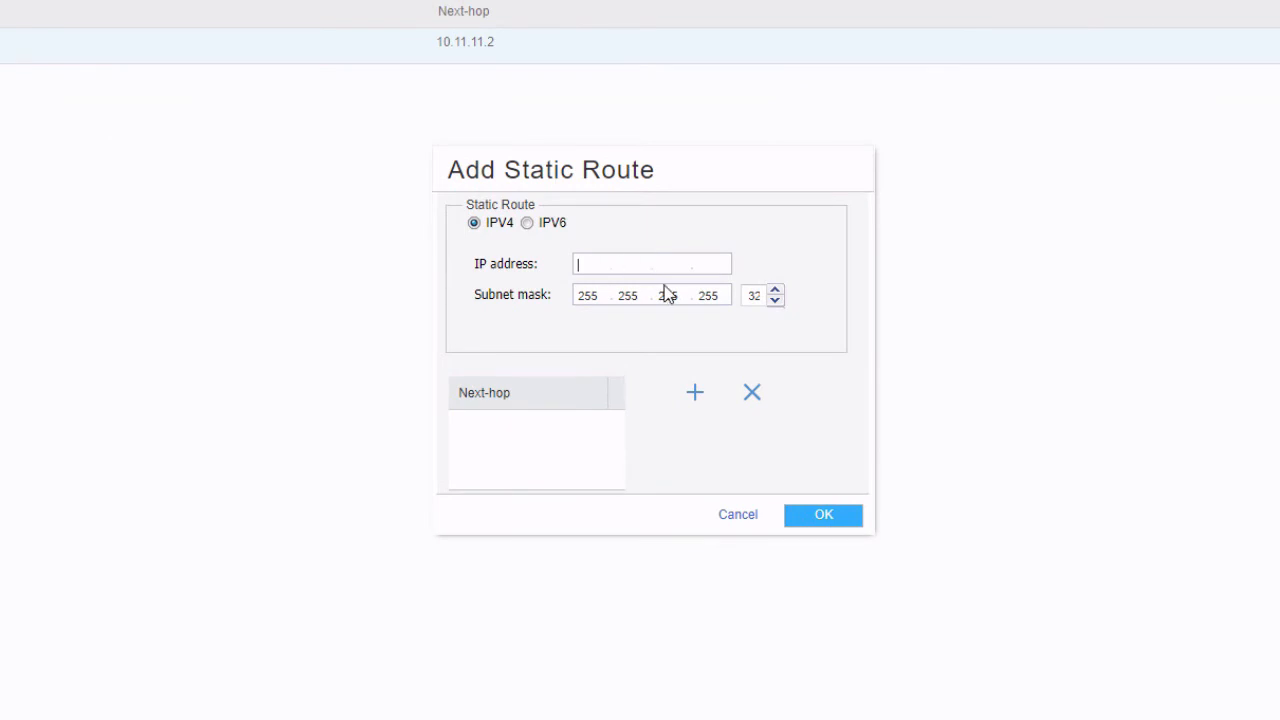
{"action": "type", "text": "10.5.5.0"}
{"action": "left_click", "coordinate": [748, 296]}
{"action": "type", "text": "24"}
Set interface st0.0 as the route's next hop, save the route, and commit
{"action": "left_click", "coordinate": [696, 398]}
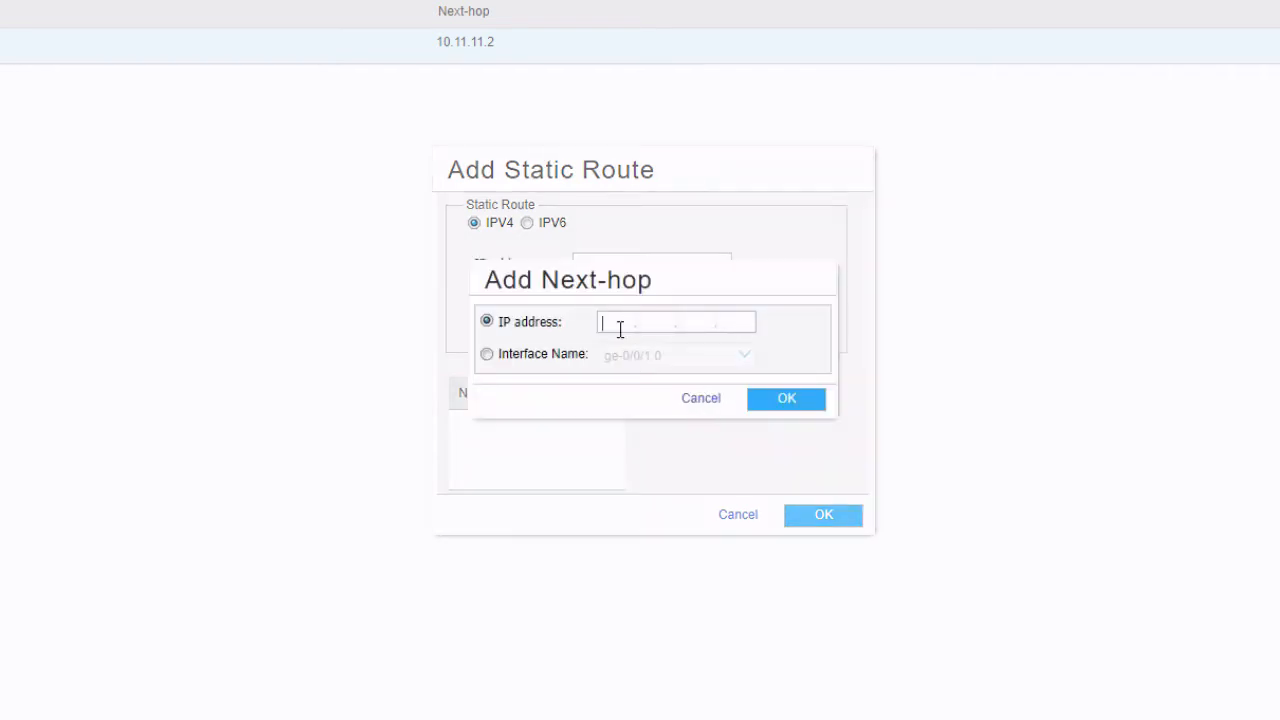
{"action": "left_click", "coordinate": [556, 358]}
{"action": "left_click", "coordinate": [720, 360]}
{"action": "left_click", "coordinate": [743, 356]}
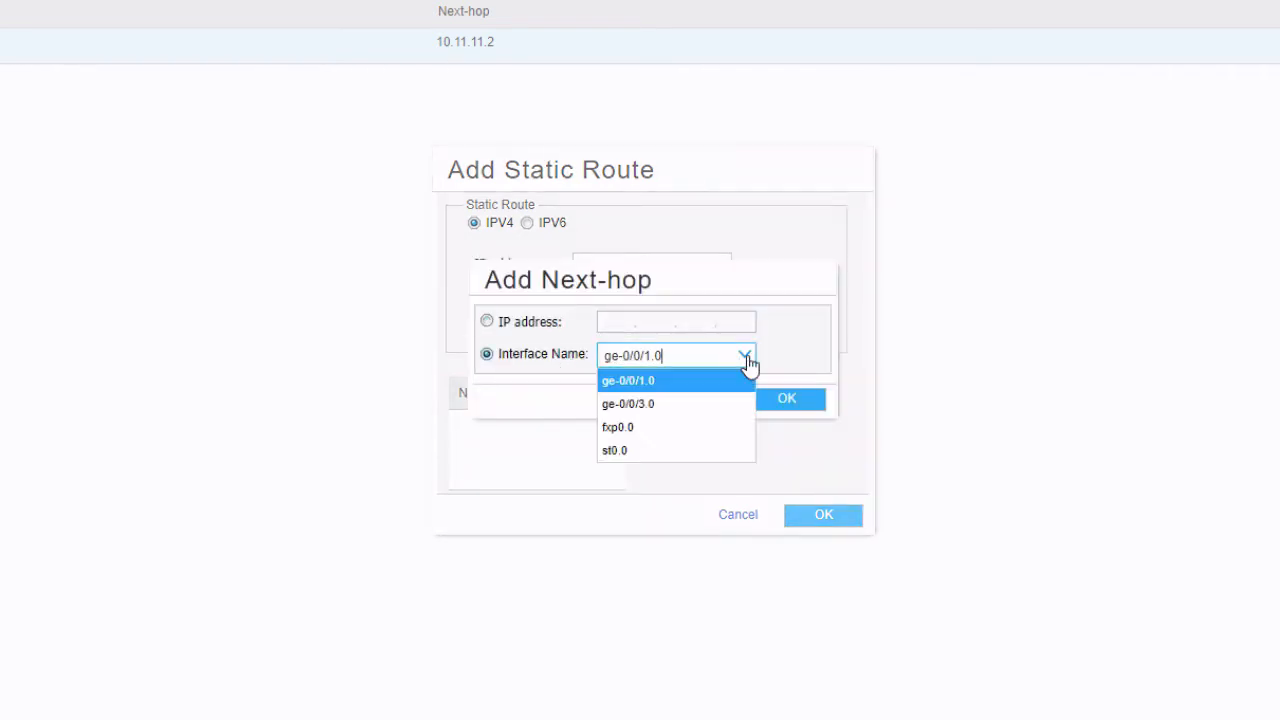
{"action": "left_click", "coordinate": [651, 449]}
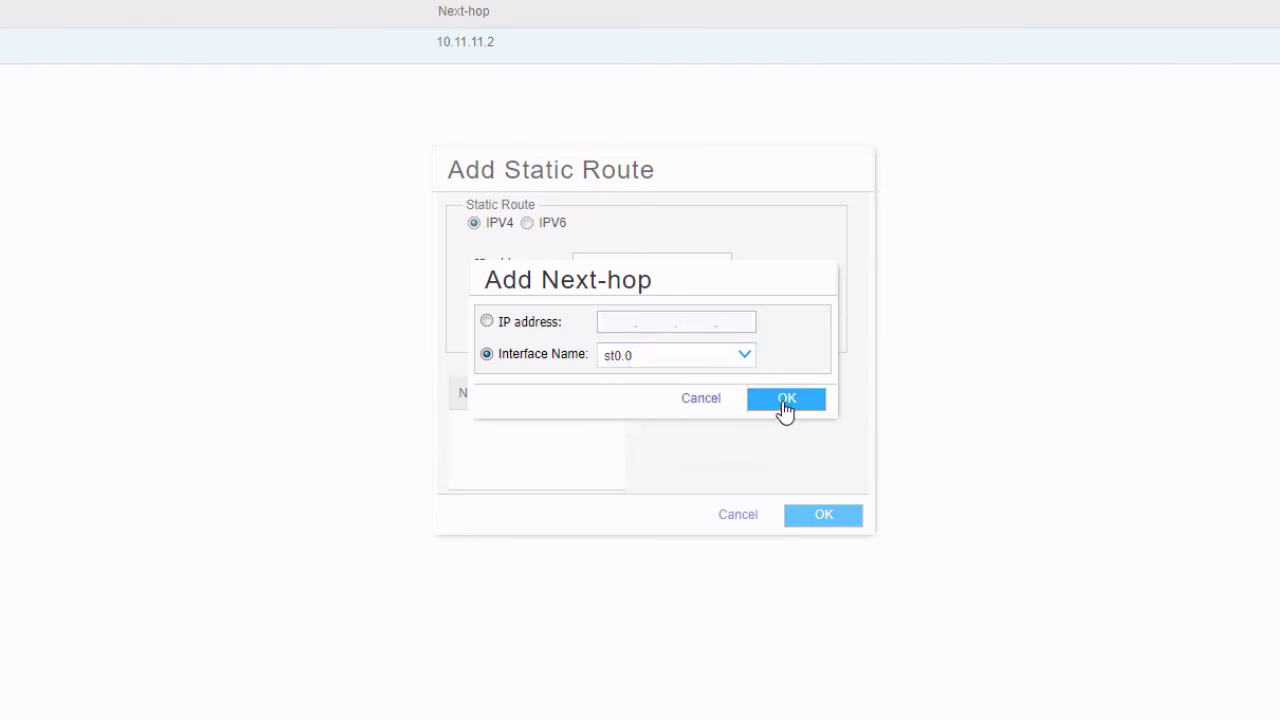
{"action": "left_click", "coordinate": [785, 401]}
{"action": "left_click", "coordinate": [829, 515]}
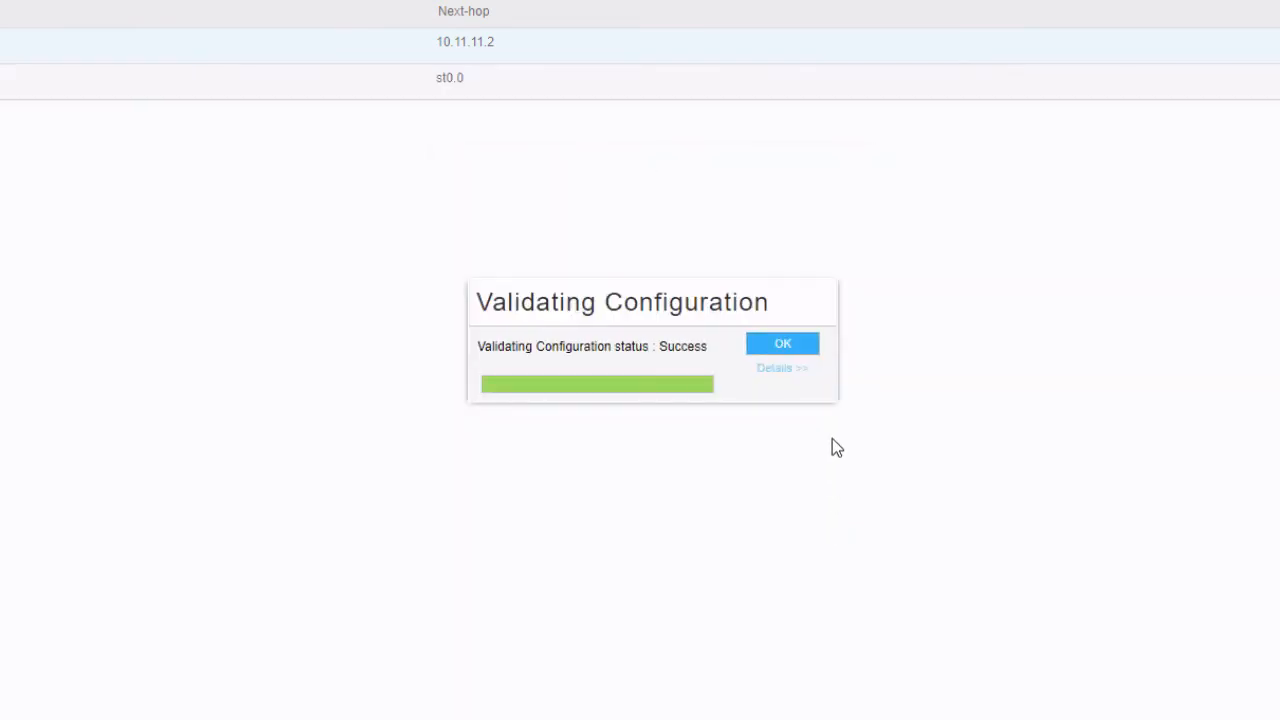
{"action": "left_click", "coordinate": [1072, 45]}
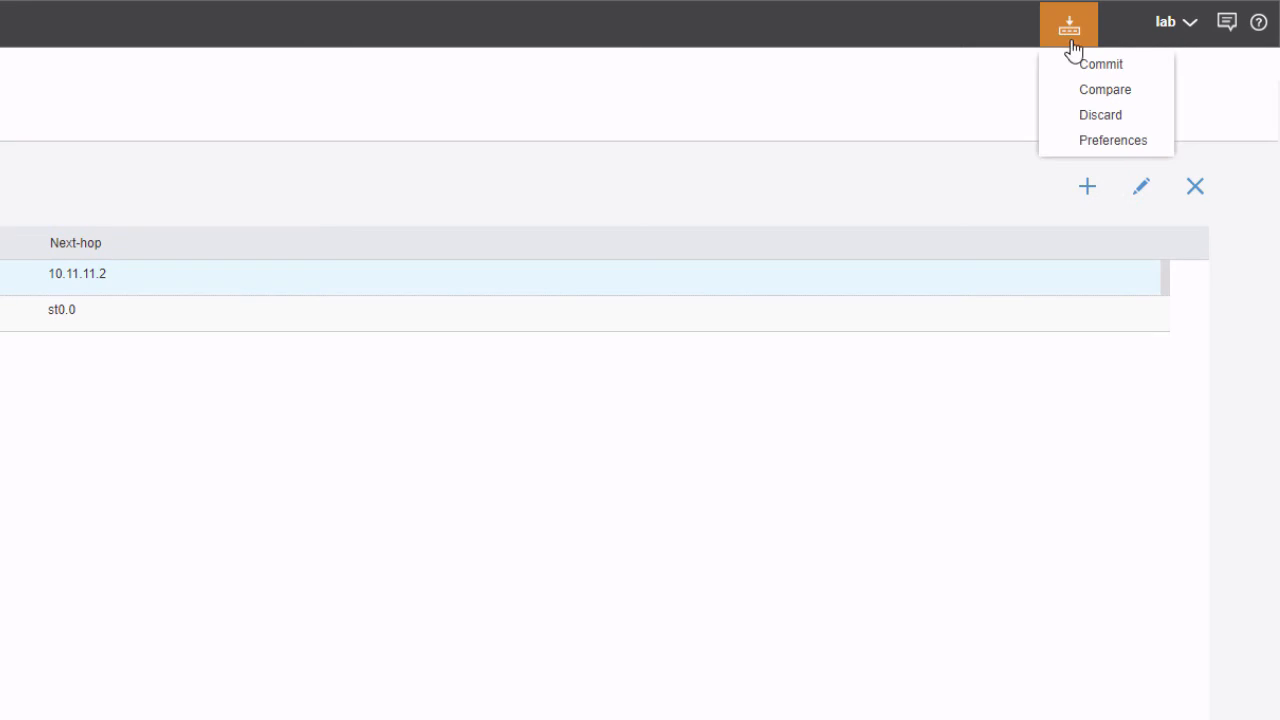
{"action": "left_click", "coordinate": [1098, 66]}
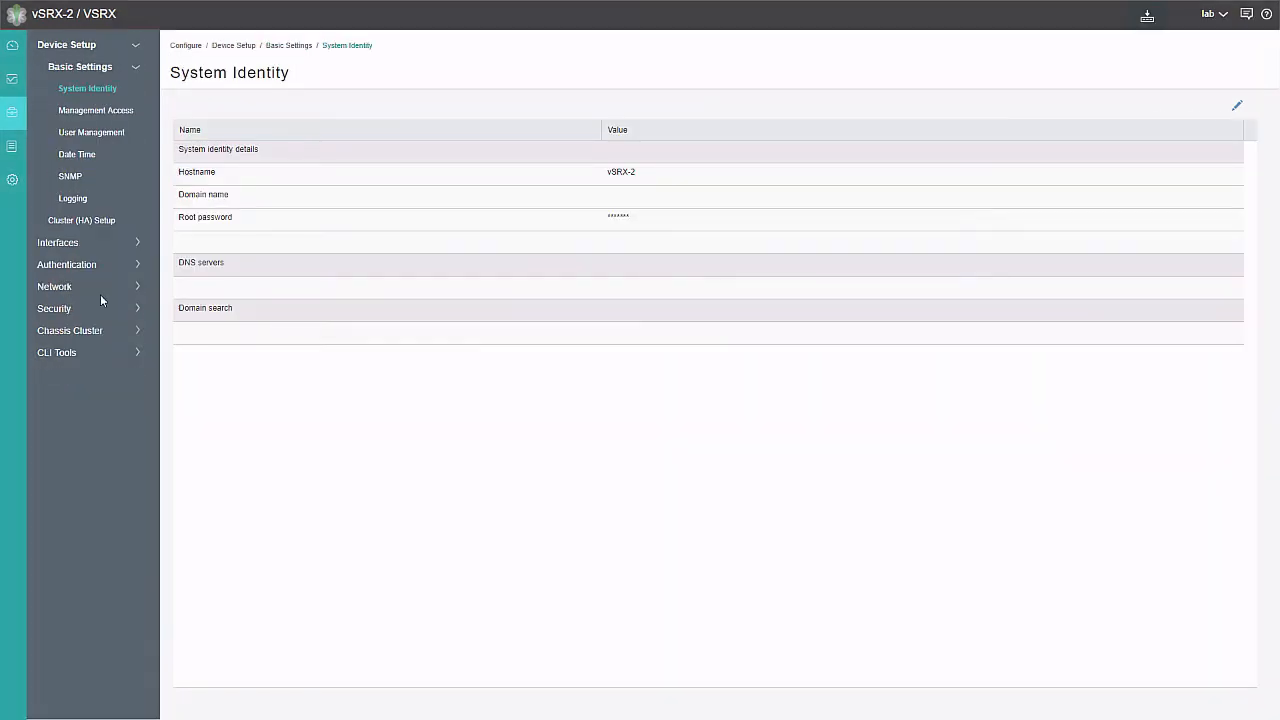
Go to Security > IPSec VPN > IKE (Phase I) and show the IKE Policy list
{"action": "left_click", "coordinate": [63, 308]}
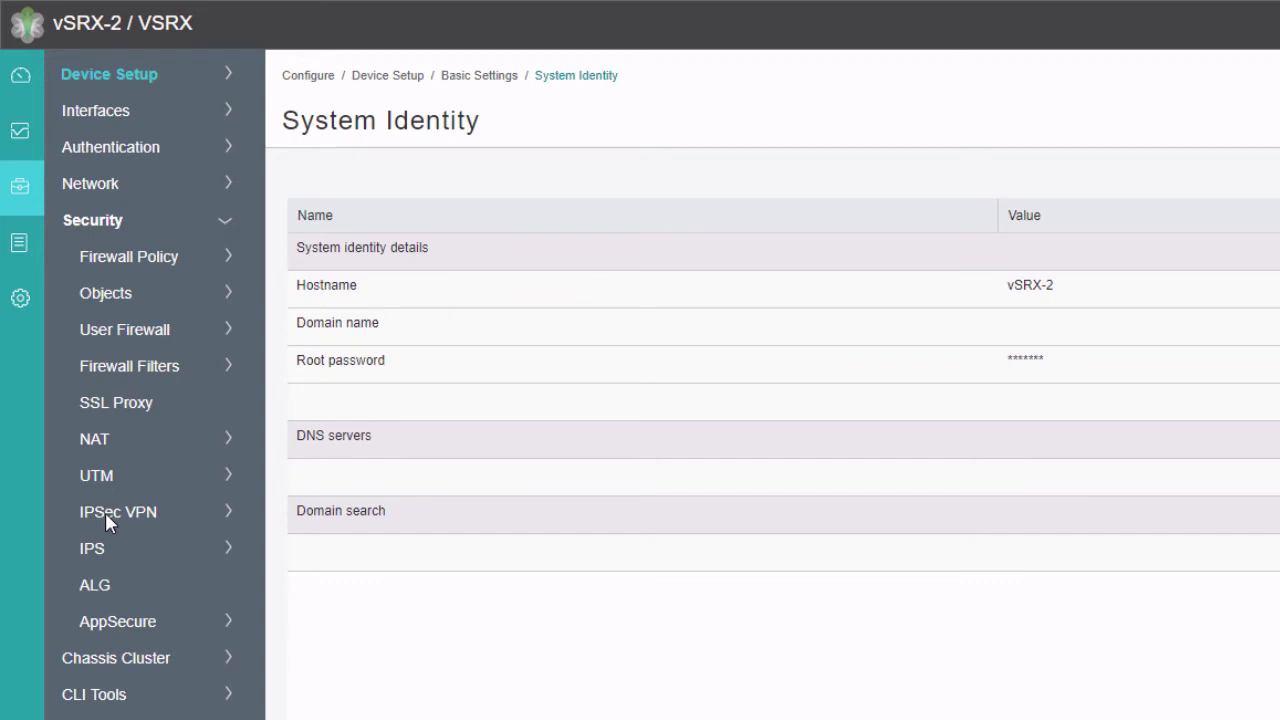
{"action": "left_click", "coordinate": [105, 512]}
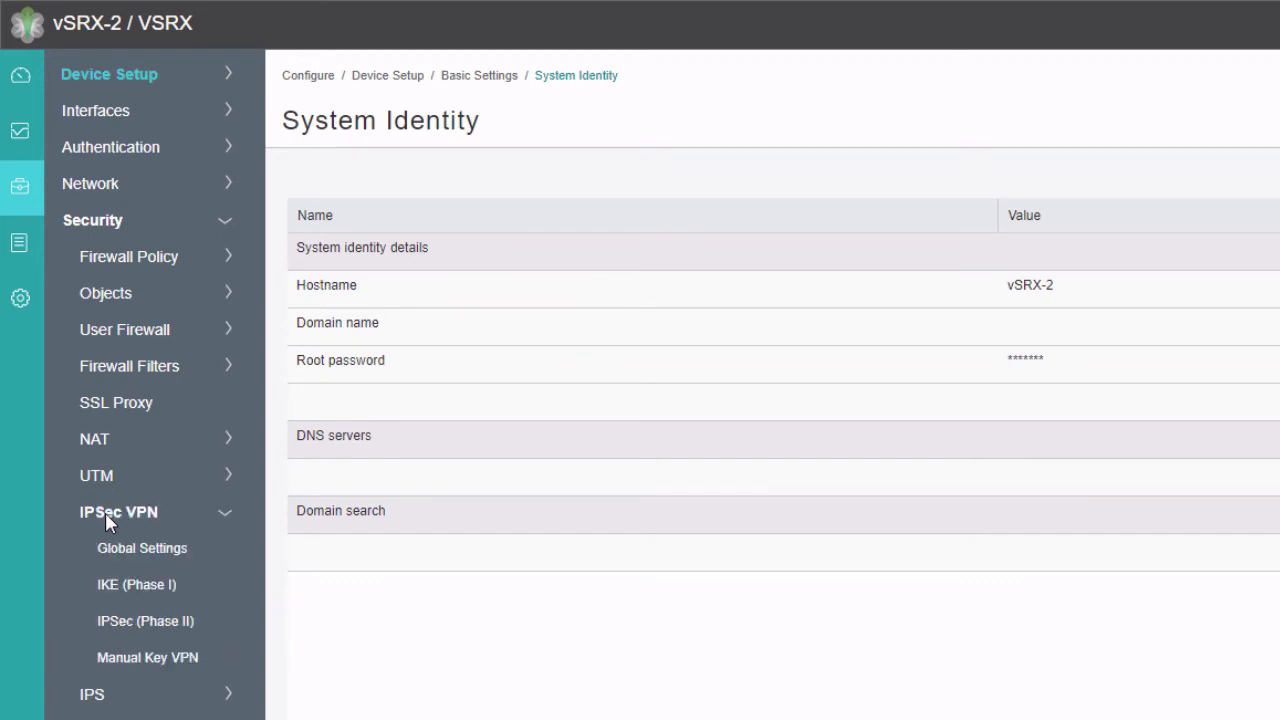
{"action": "left_click", "coordinate": [138, 585]}
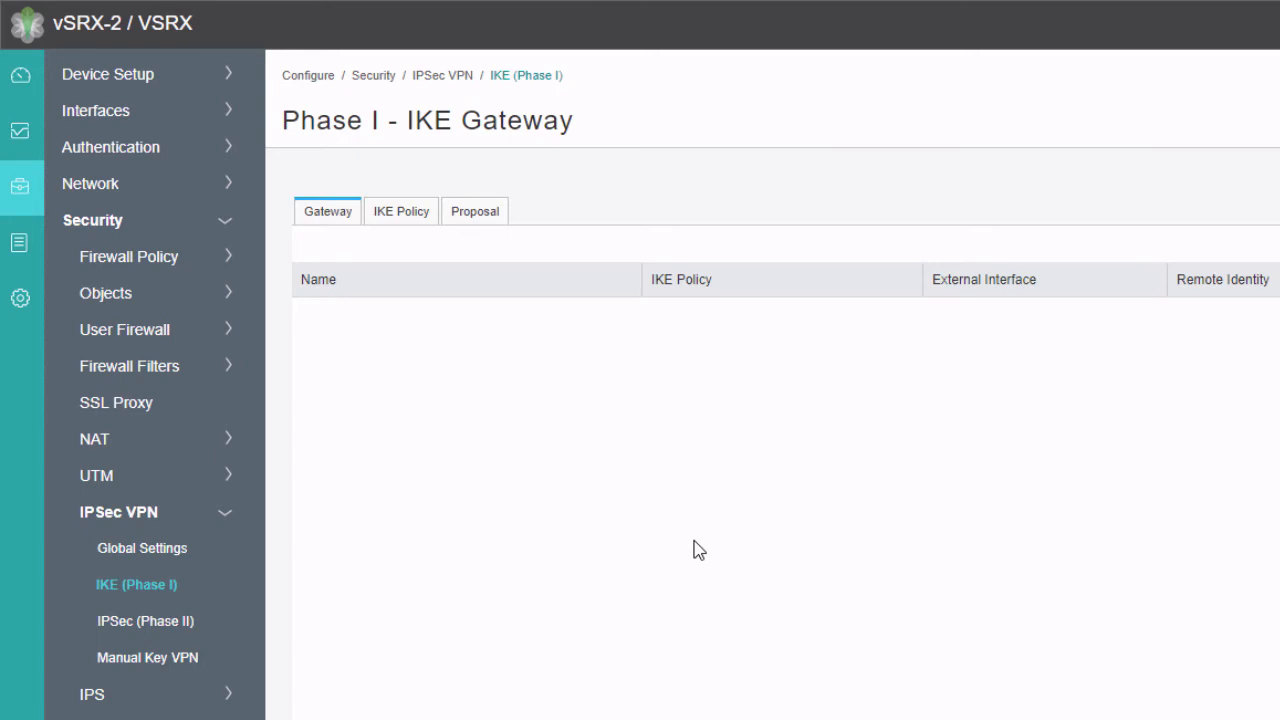
{"action": "left_click", "coordinate": [403, 213]}
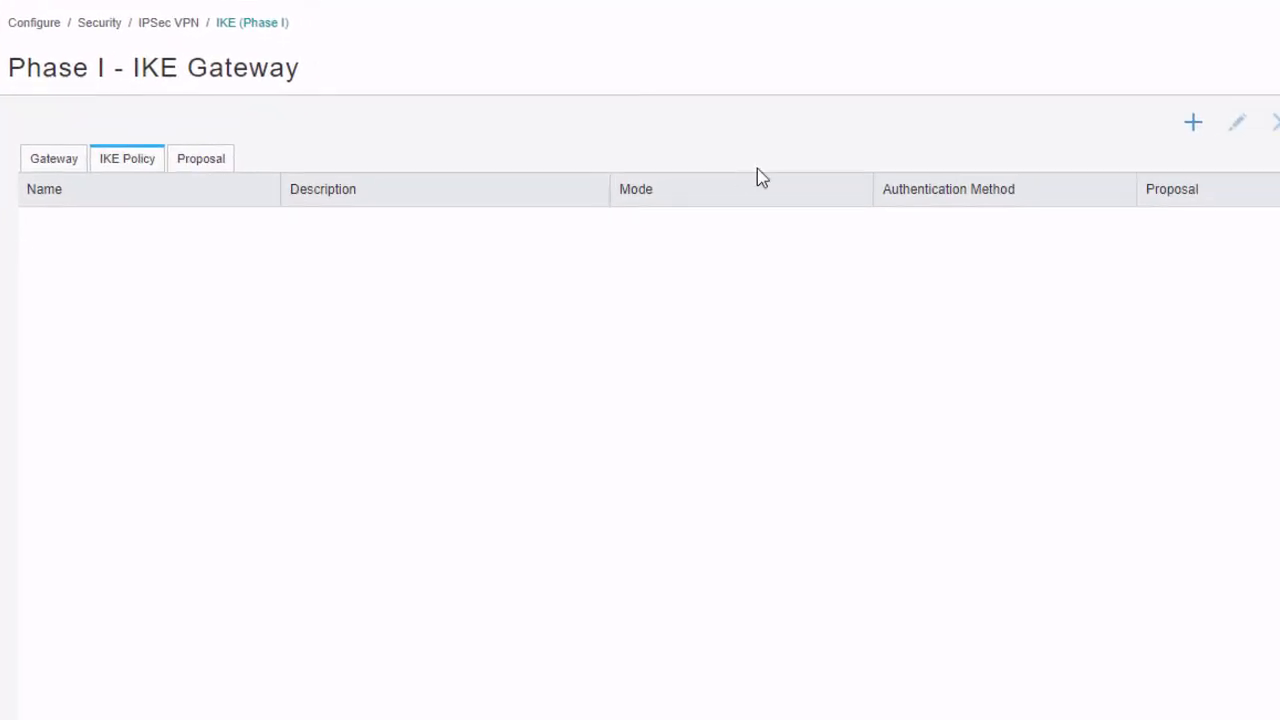
Add IKE policy ike-pol with main mode, Predefined basic proposal, and an ASCII pre-shared key
{"action": "left_click", "coordinate": [1193, 122]}
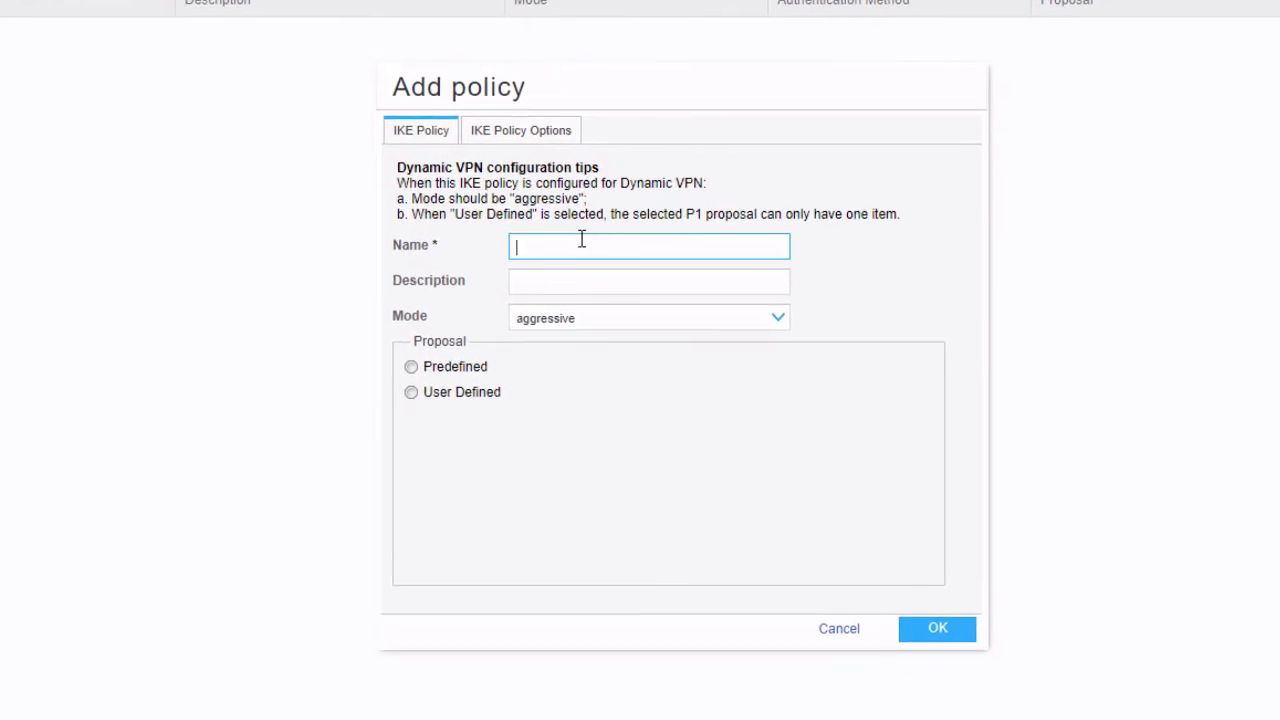
{"action": "type", "text": "ike-pol"}
{"action": "left_click", "coordinate": [566, 318]}
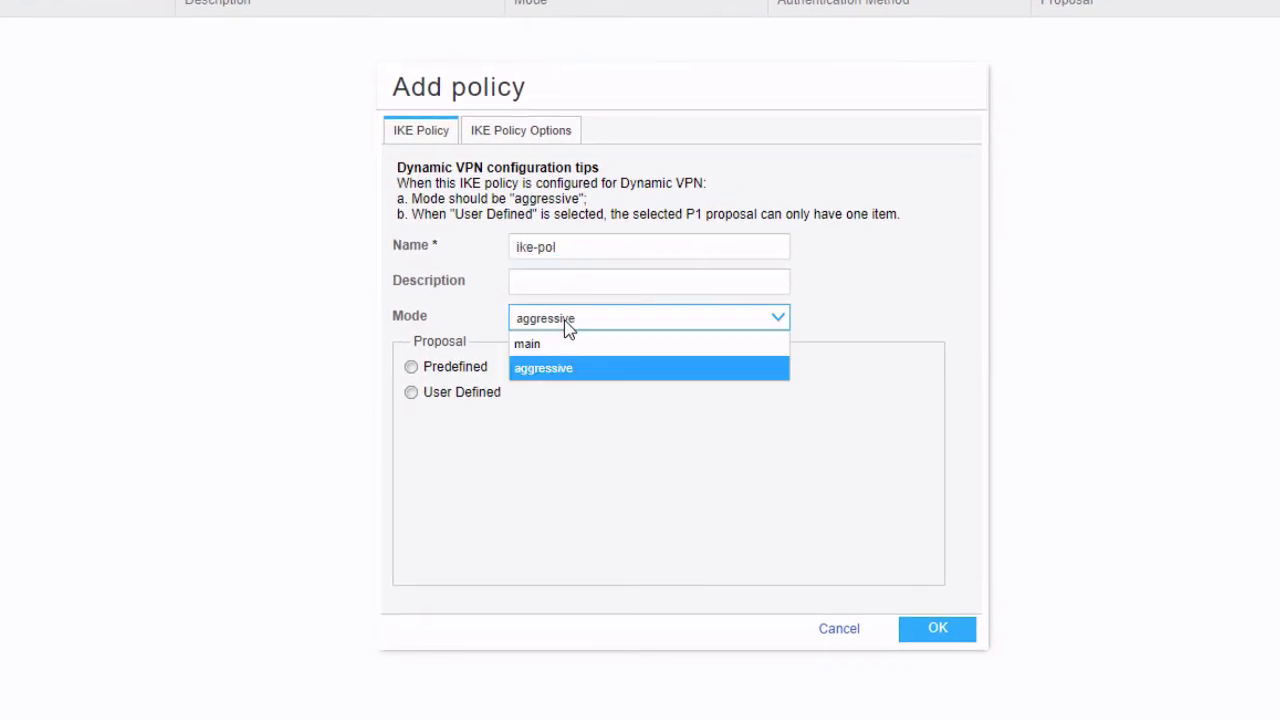
{"action": "left_click", "coordinate": [563, 345]}
{"action": "left_click", "coordinate": [452, 370]}
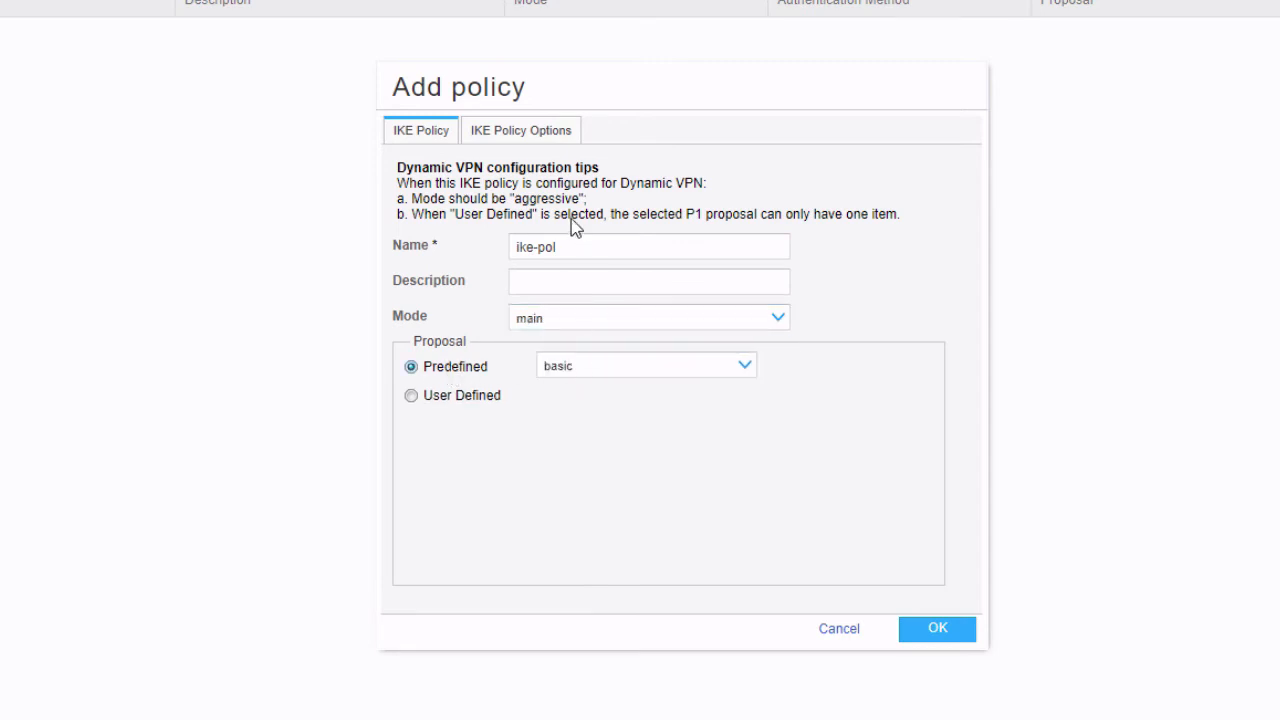
{"action": "left_click", "coordinate": [545, 145]}
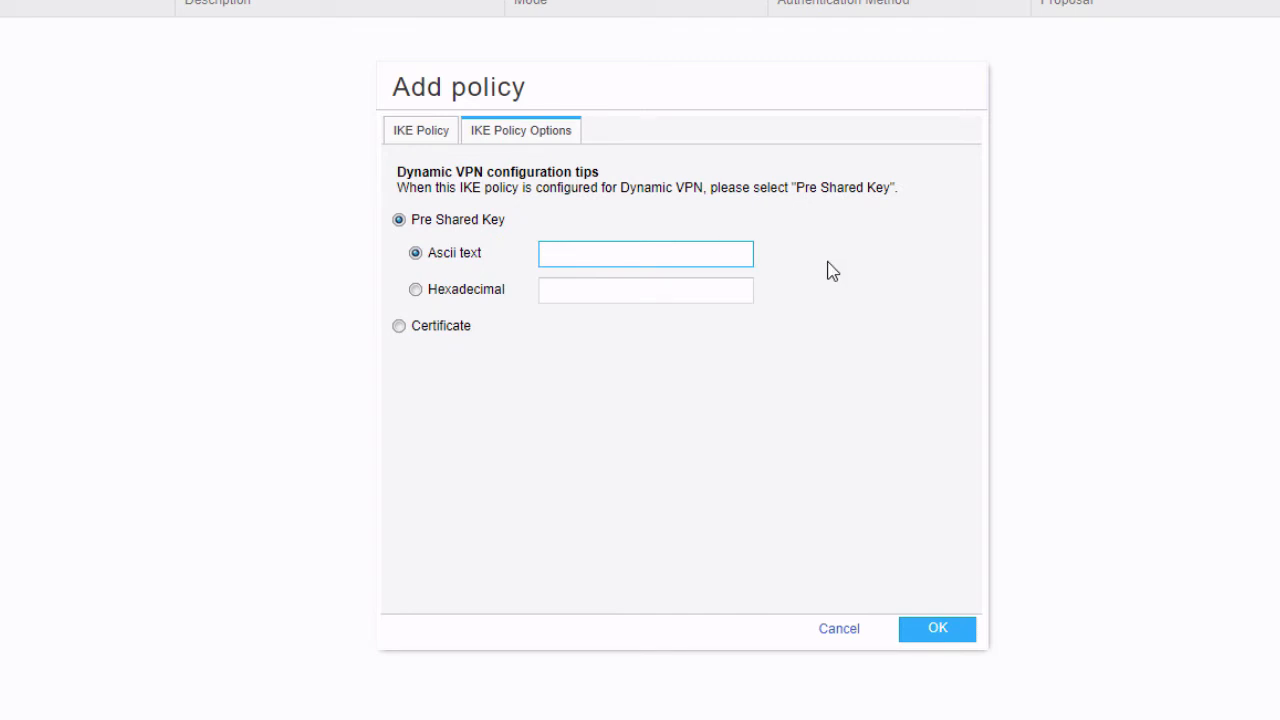
{"action": "type", "text": "juniper"}
{"action": "left_click", "coordinate": [958, 632]}
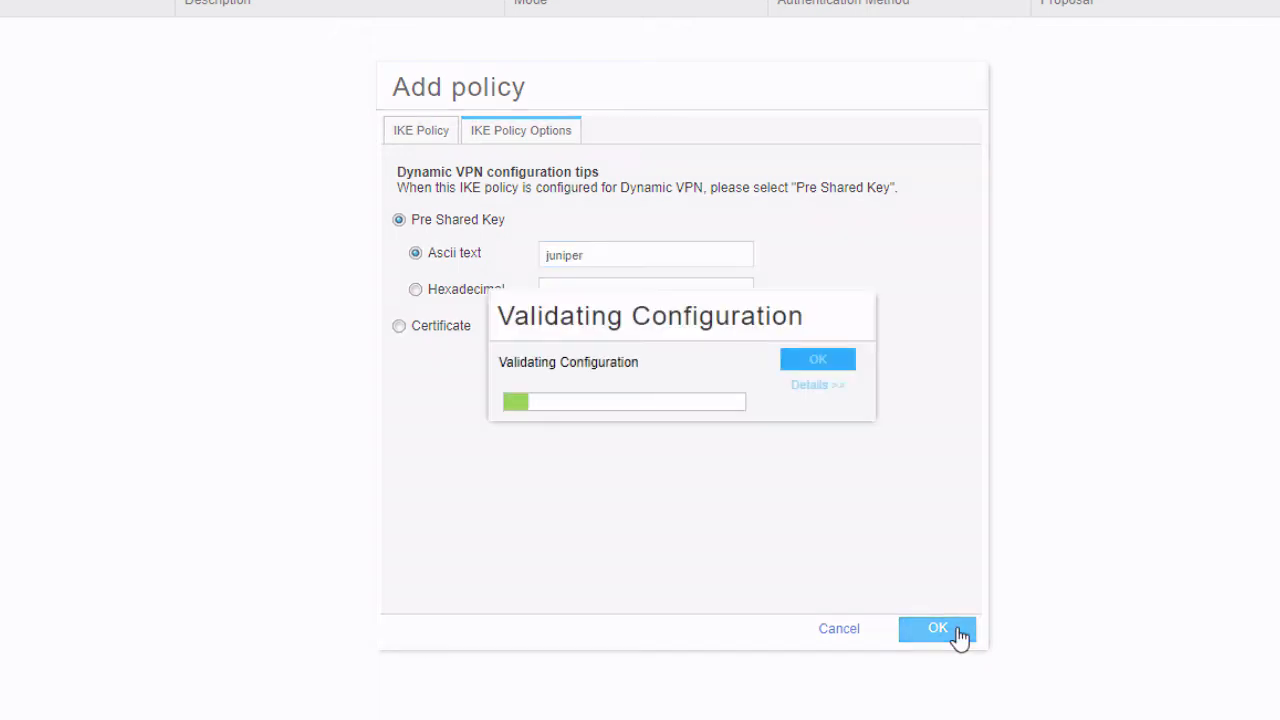
Start IKE gateway ike-gate using policy ike-pol on external interface ge-0/0/2.0
{"action": "left_click", "coordinate": [55, 119]}
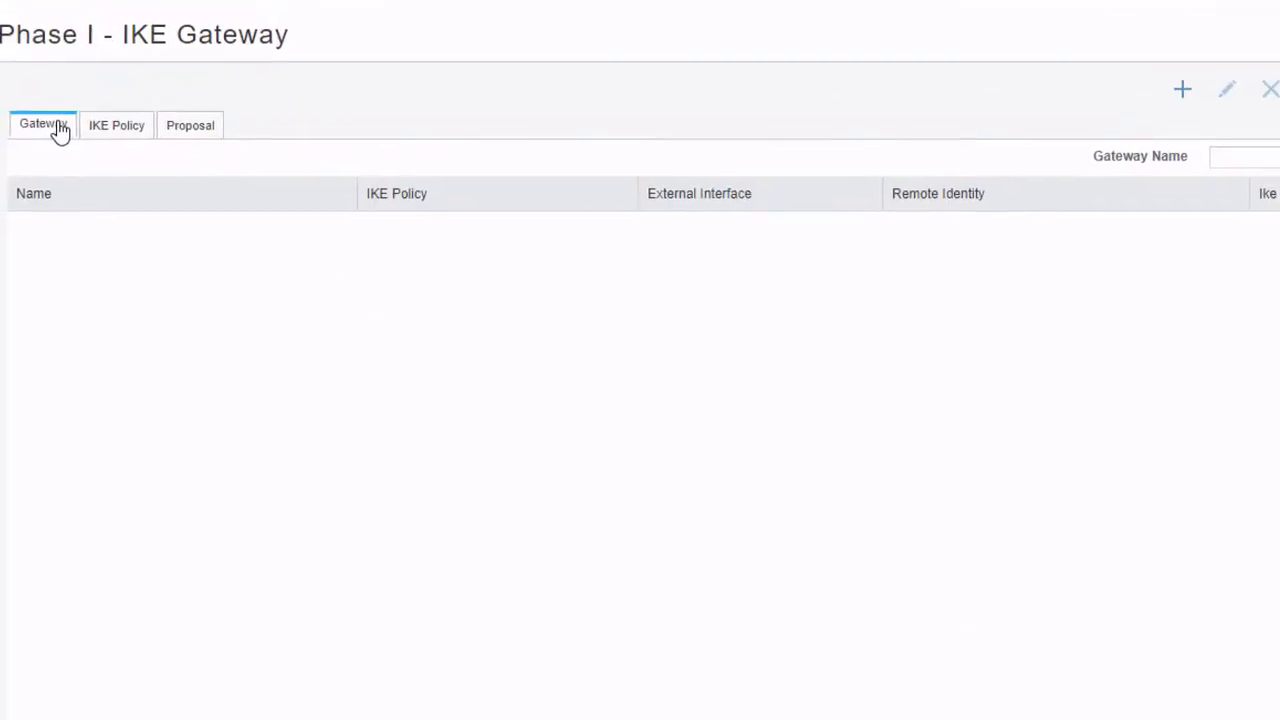
{"action": "left_click", "coordinate": [1180, 84]}
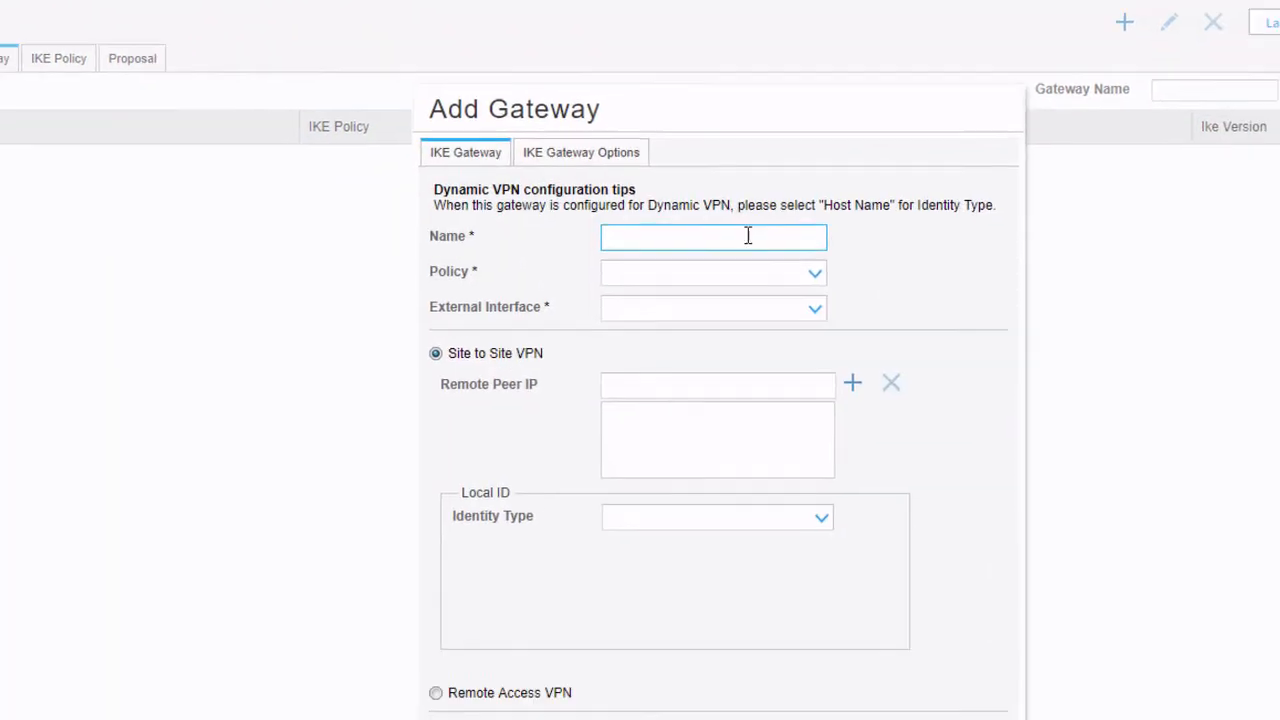
{"action": "type", "text": "ike-gate"}
{"action": "left_click", "coordinate": [677, 198]}
{"action": "left_click", "coordinate": [652, 220]}
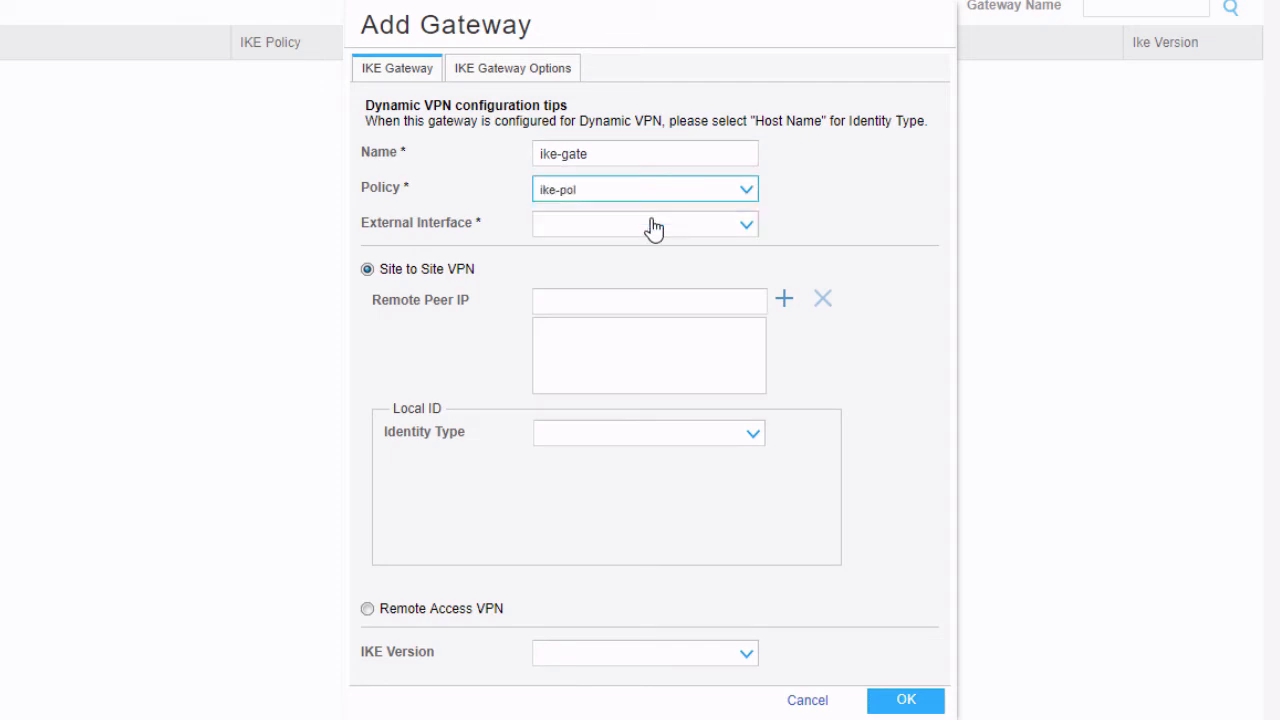
{"action": "left_click", "coordinate": [694, 229]}
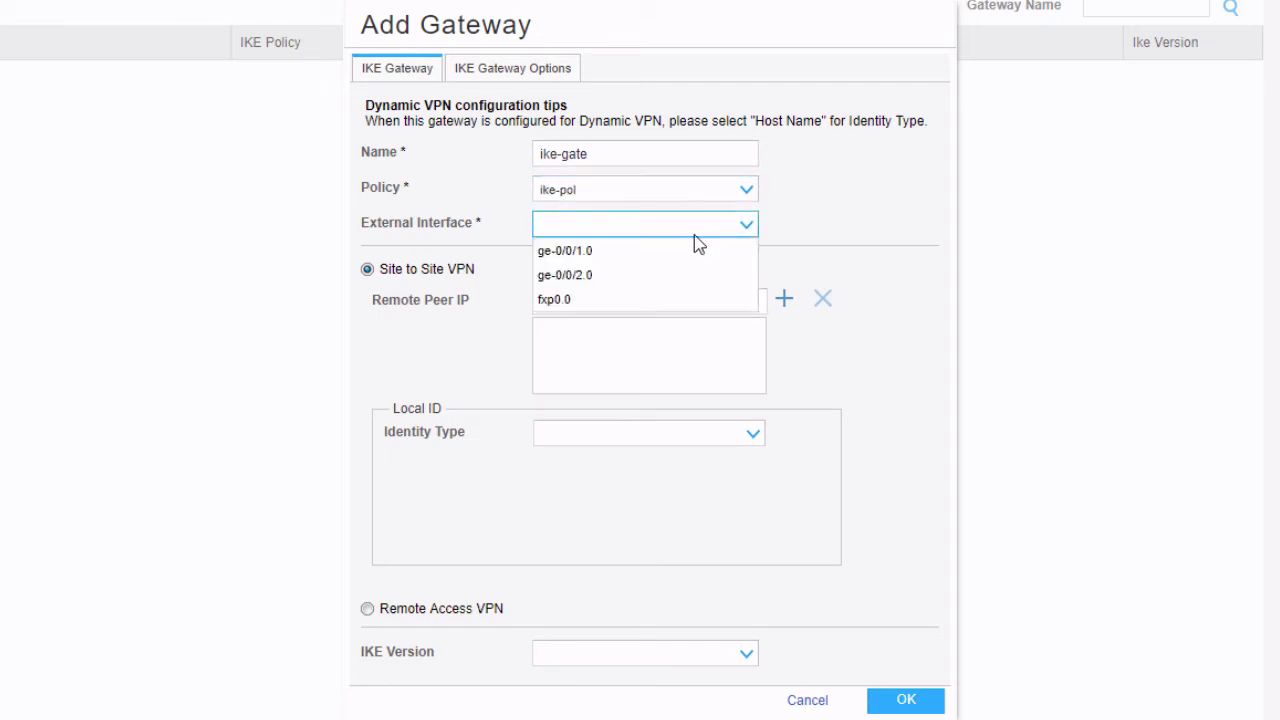
{"action": "left_click", "coordinate": [663, 275]}
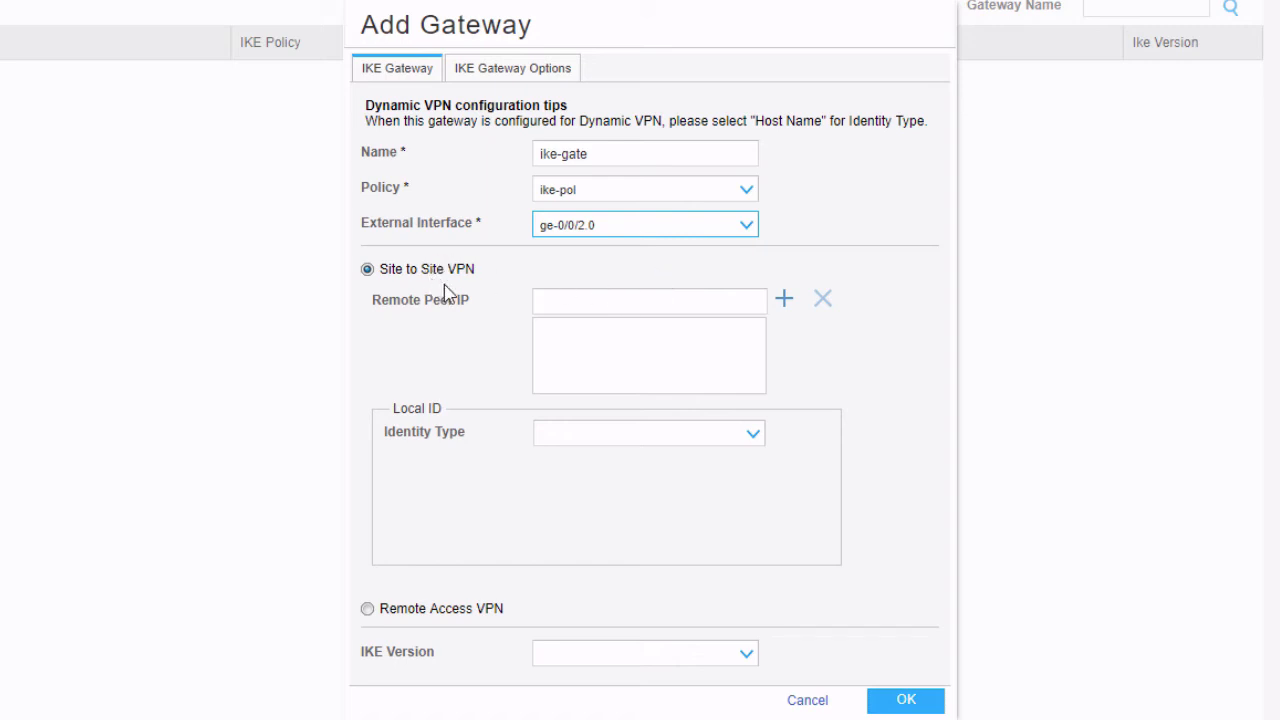
Add remote peer 10.11.11.1, save the gateway, and go to IPSec (Phase II)
{"action": "left_click", "coordinate": [686, 303]}
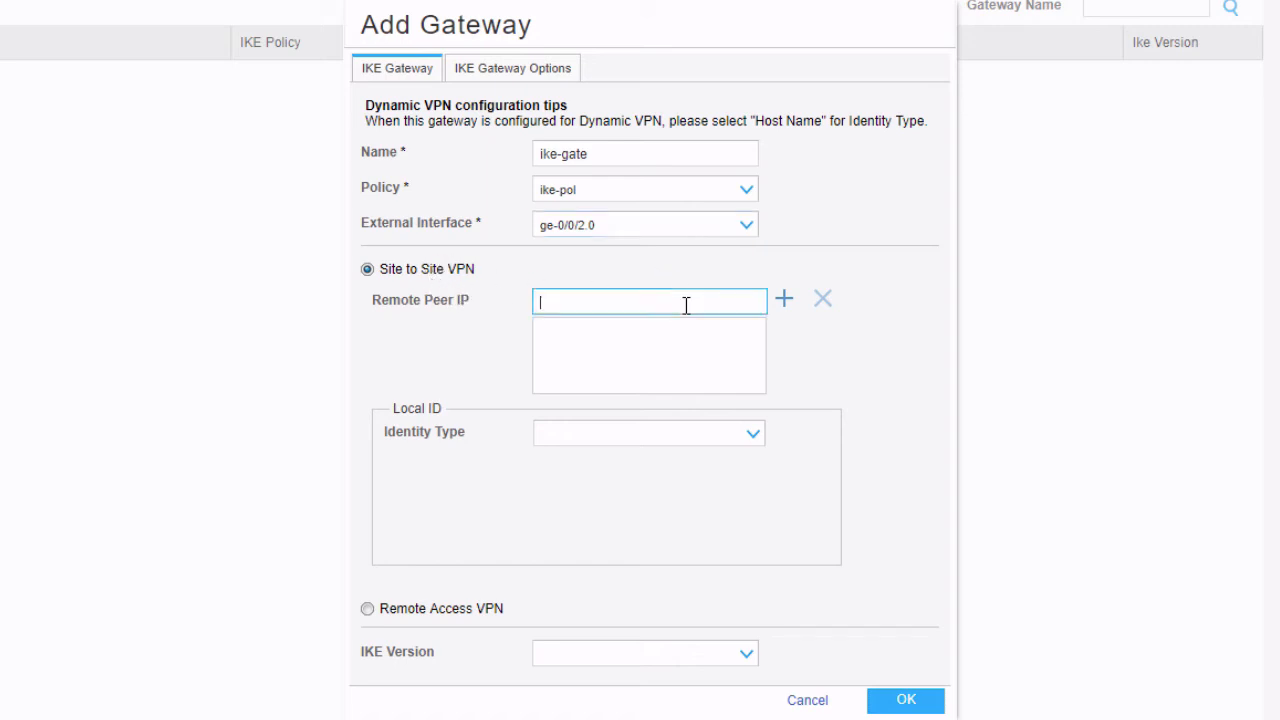
{"action": "type", "text": "10."}
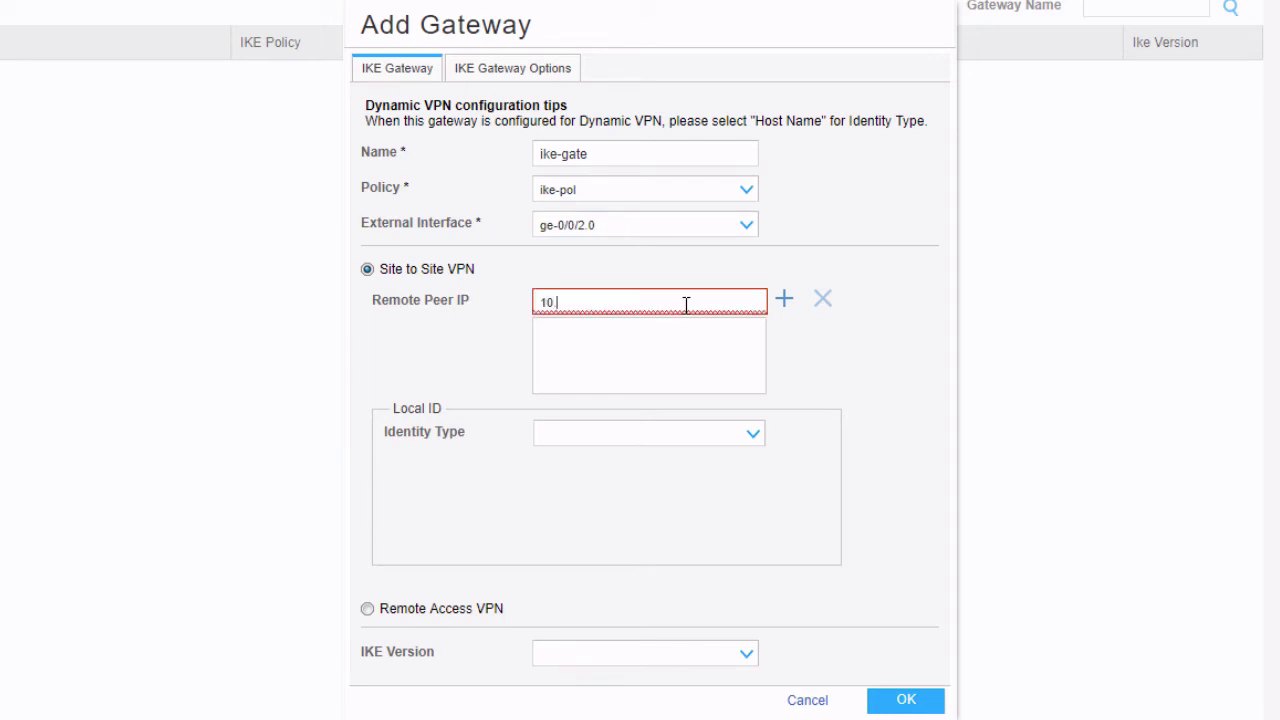
{"action": "type", "text": "11.11.1"}
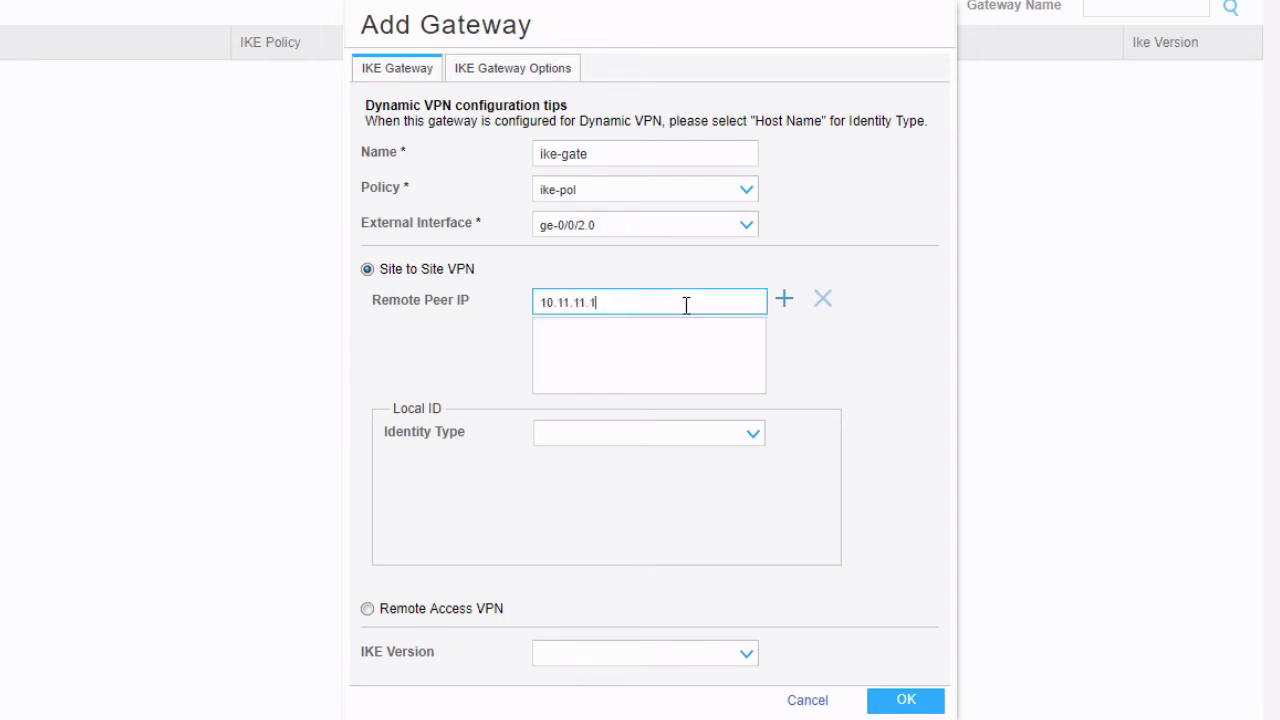
{"action": "left_click", "coordinate": [782, 303]}
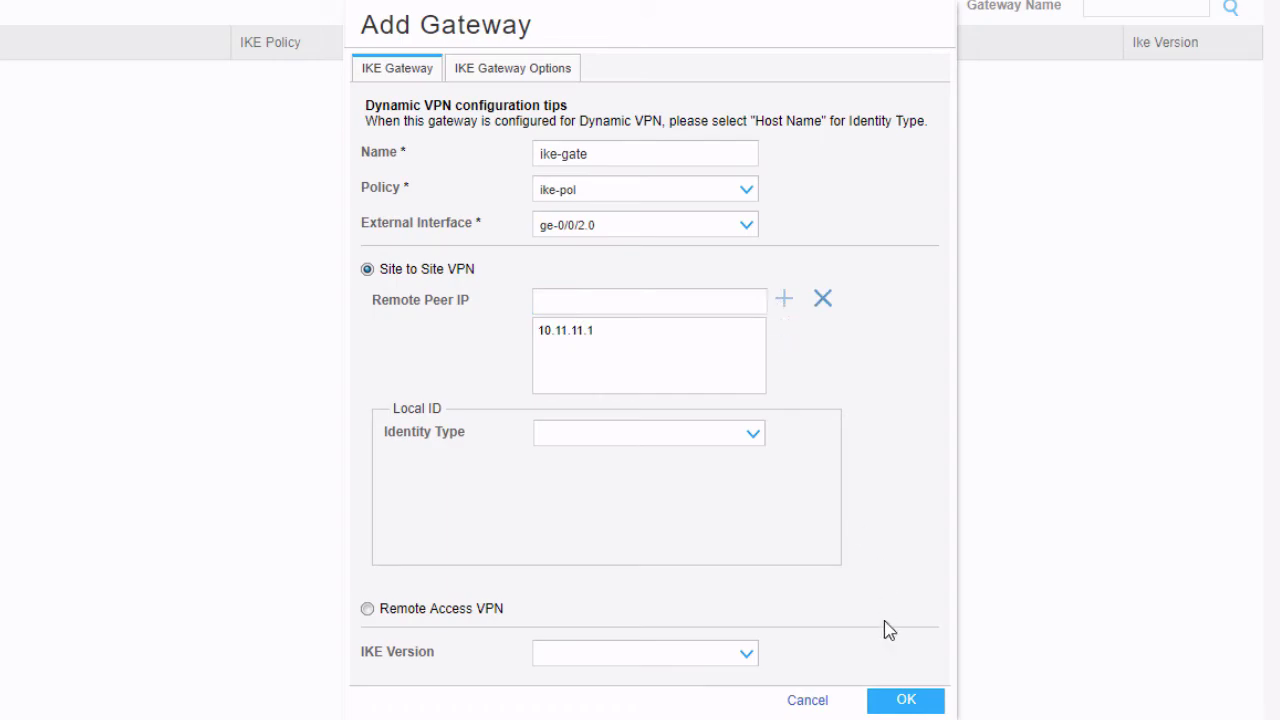
{"action": "left_click", "coordinate": [892, 703]}
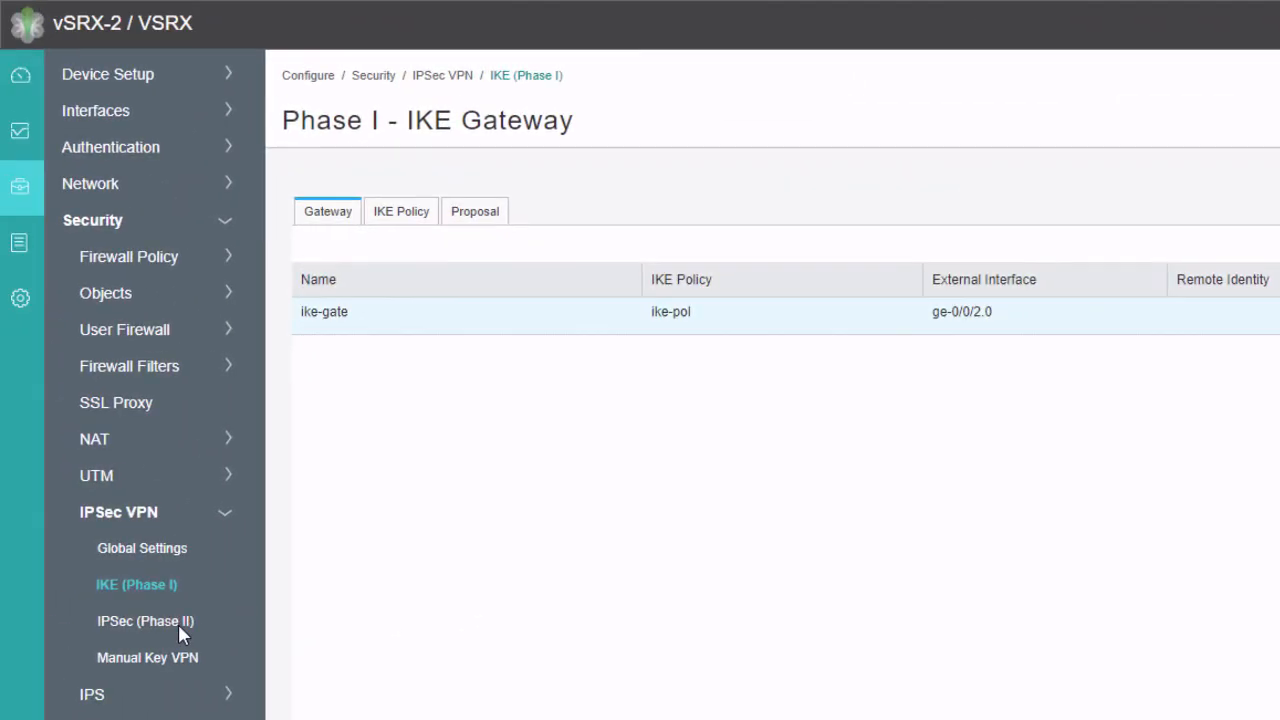
{"action": "left_click", "coordinate": [178, 623]}
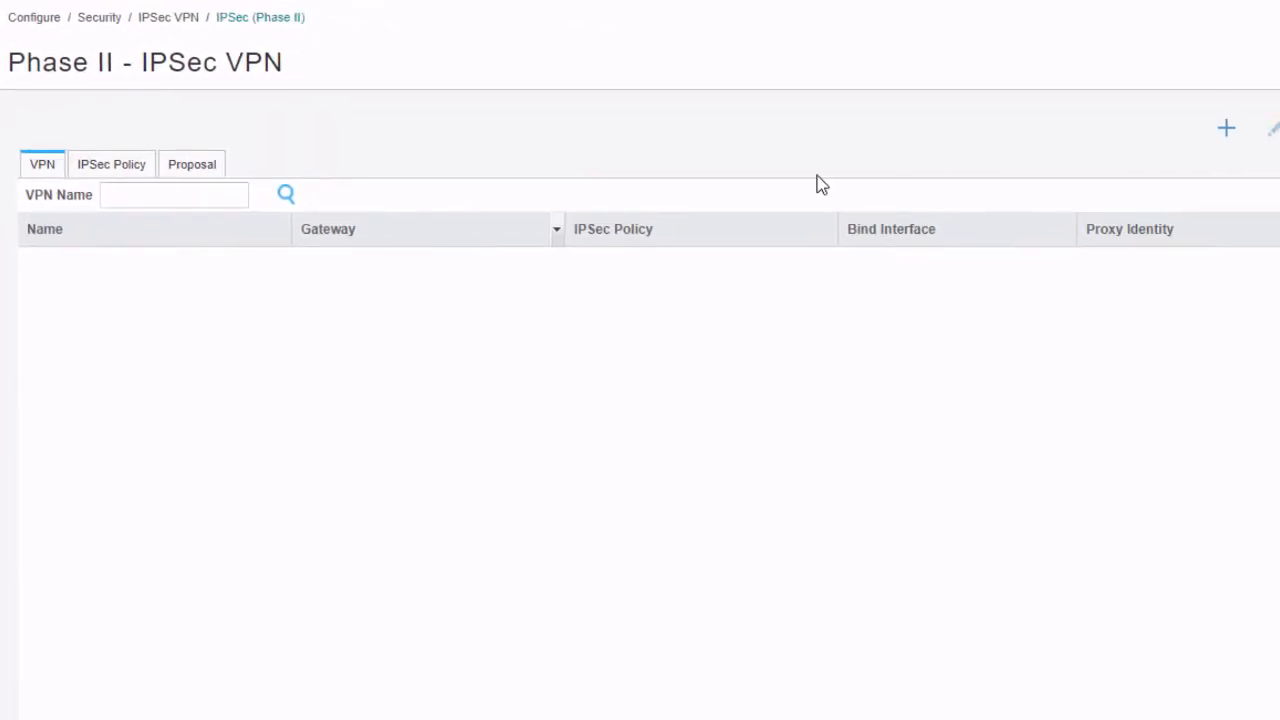
Add IPsec policy ipsec-pol using the Predefined basic proposal, then return to the VPN tab
{"action": "left_click", "coordinate": [109, 165]}
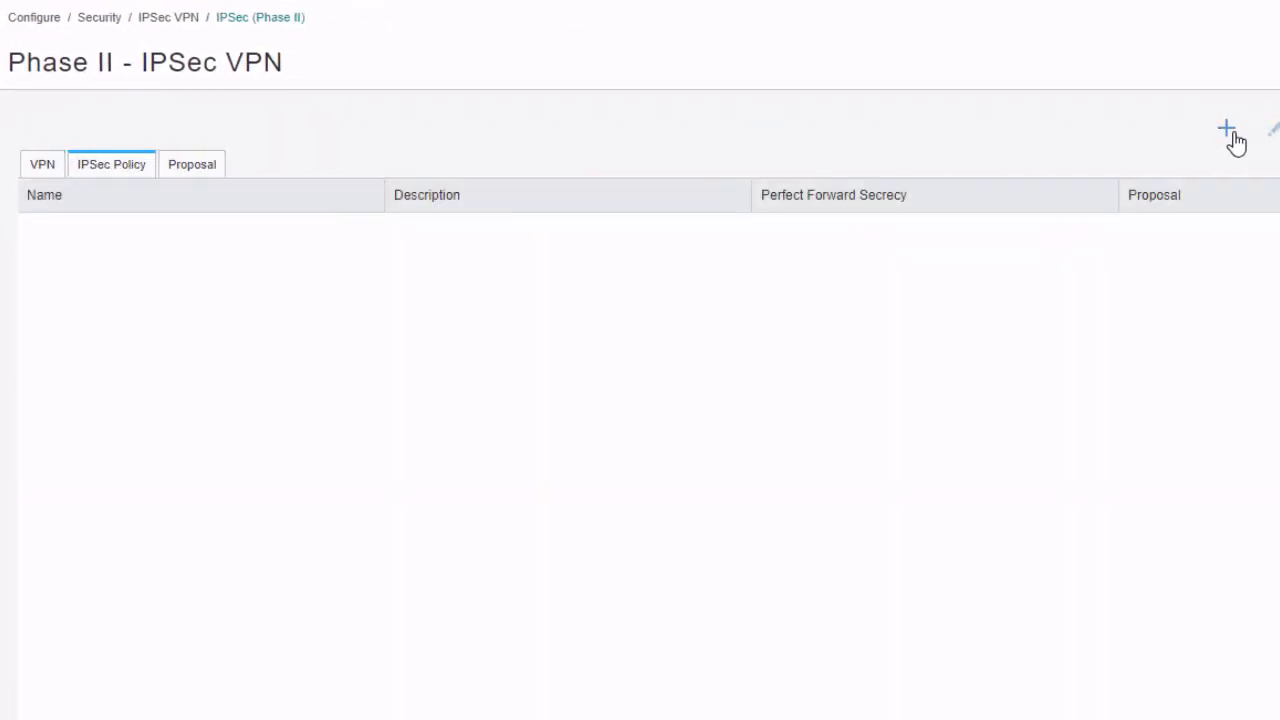
{"action": "left_click", "coordinate": [1226, 128]}
{"action": "left_click", "coordinate": [754, 375]}
{"action": "type", "text": "ipse"}
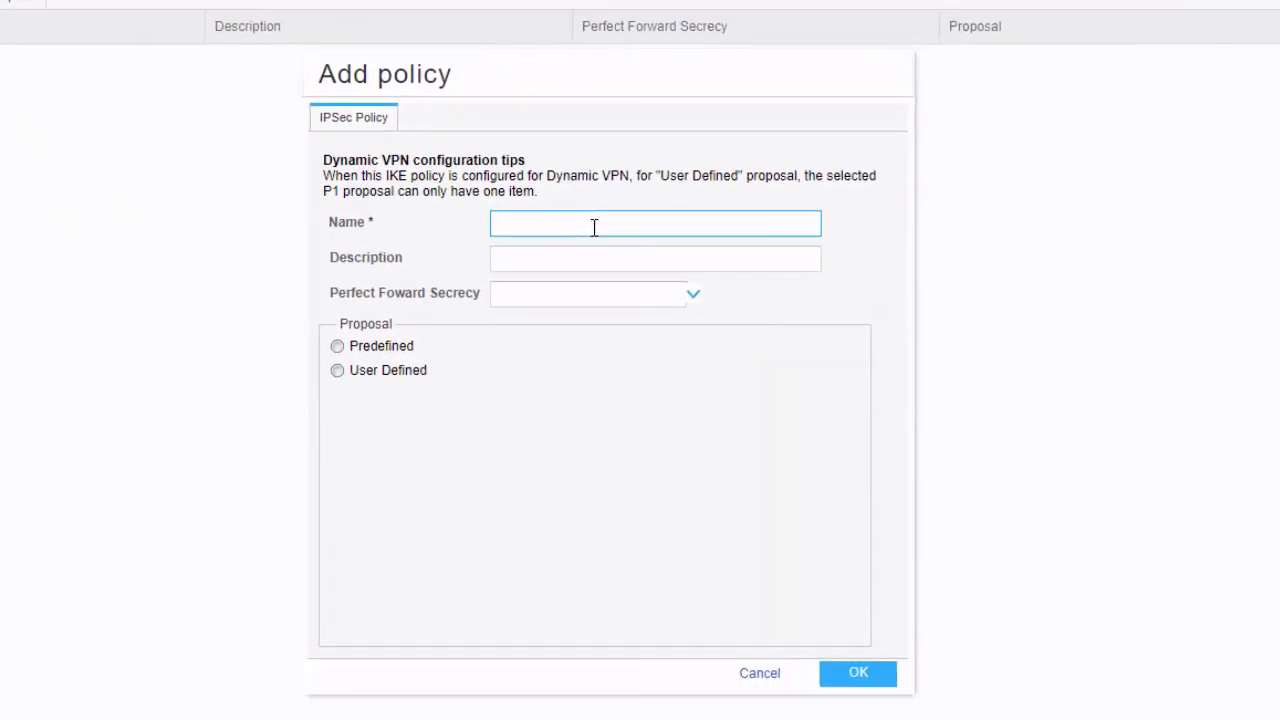
{"action": "type", "text": "c-pol"}
{"action": "left_click", "coordinate": [414, 348]}
{"action": "left_click", "coordinate": [558, 346]}
{"action": "left_click", "coordinate": [549, 371]}
{"action": "left_click", "coordinate": [857, 676]}
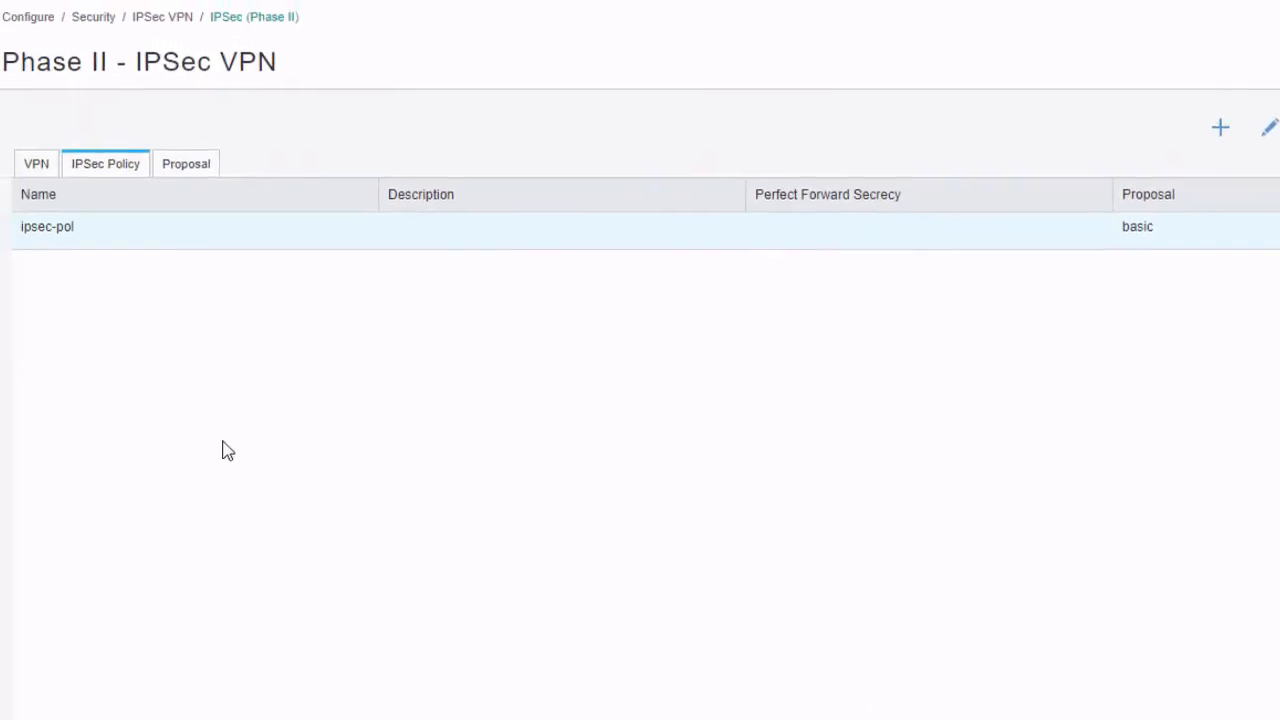
{"action": "left_click", "coordinate": [48, 170]}
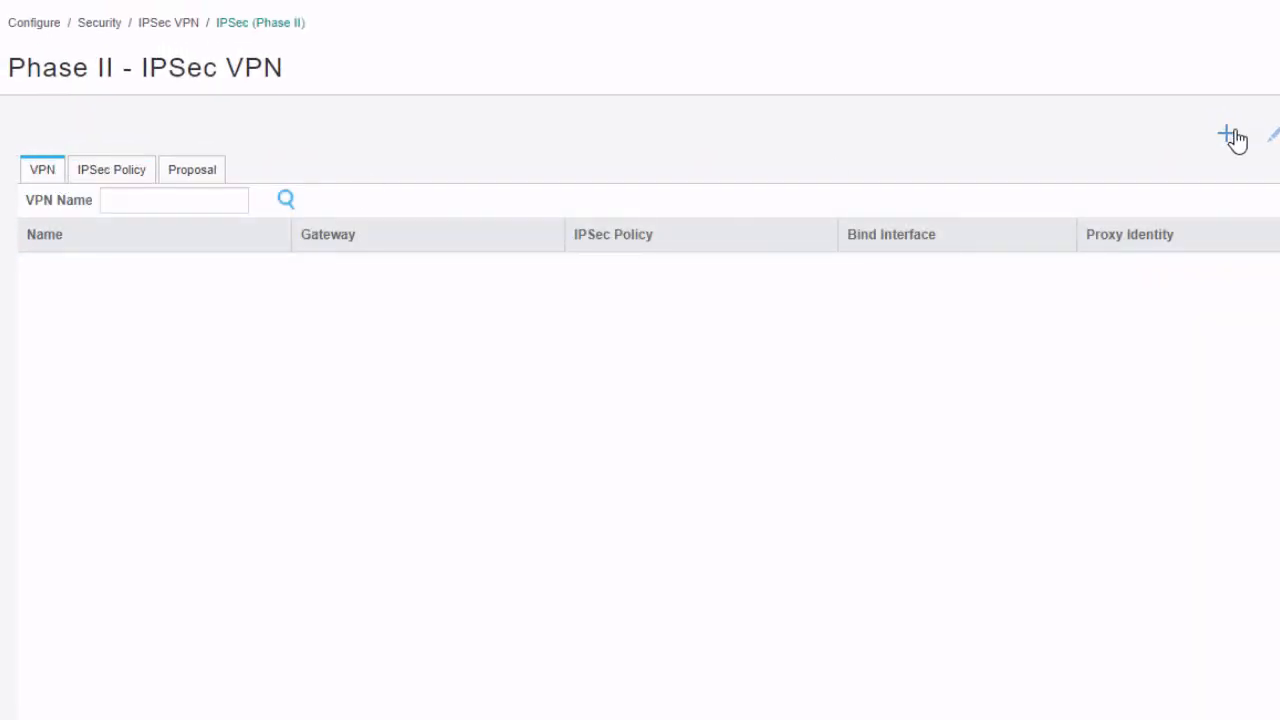
Begin a new VPN named vpn-to-vsrx1 with remote gateway ike-gate
{"action": "left_click", "coordinate": [1228, 134]}
{"action": "left_click", "coordinate": [668, 152]}
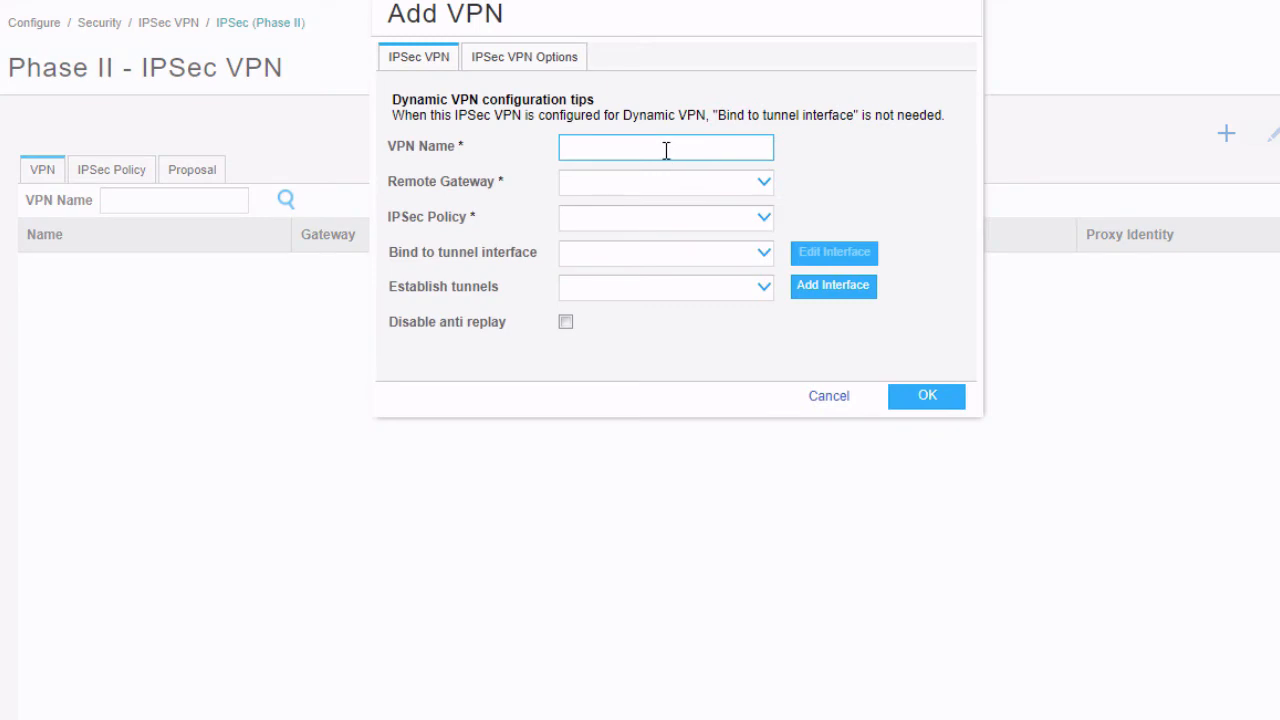
{"action": "type", "text": "vpn-to-vsrx1"}
{"action": "left_click", "coordinate": [664, 185]}
{"action": "left_click", "coordinate": [636, 210]}
Select IPsec policy ipsec-pol and start creating a new tunnel interface to bind
{"action": "left_click", "coordinate": [633, 220]}
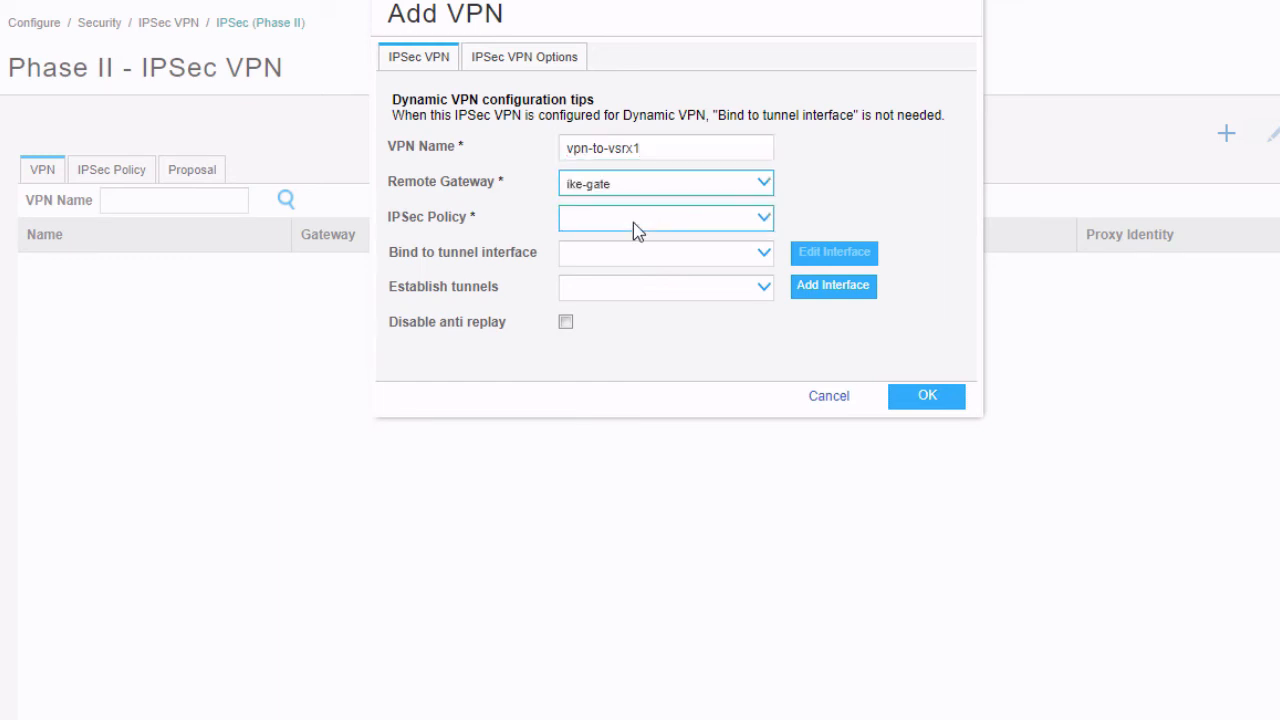
{"action": "left_click", "coordinate": [624, 250]}
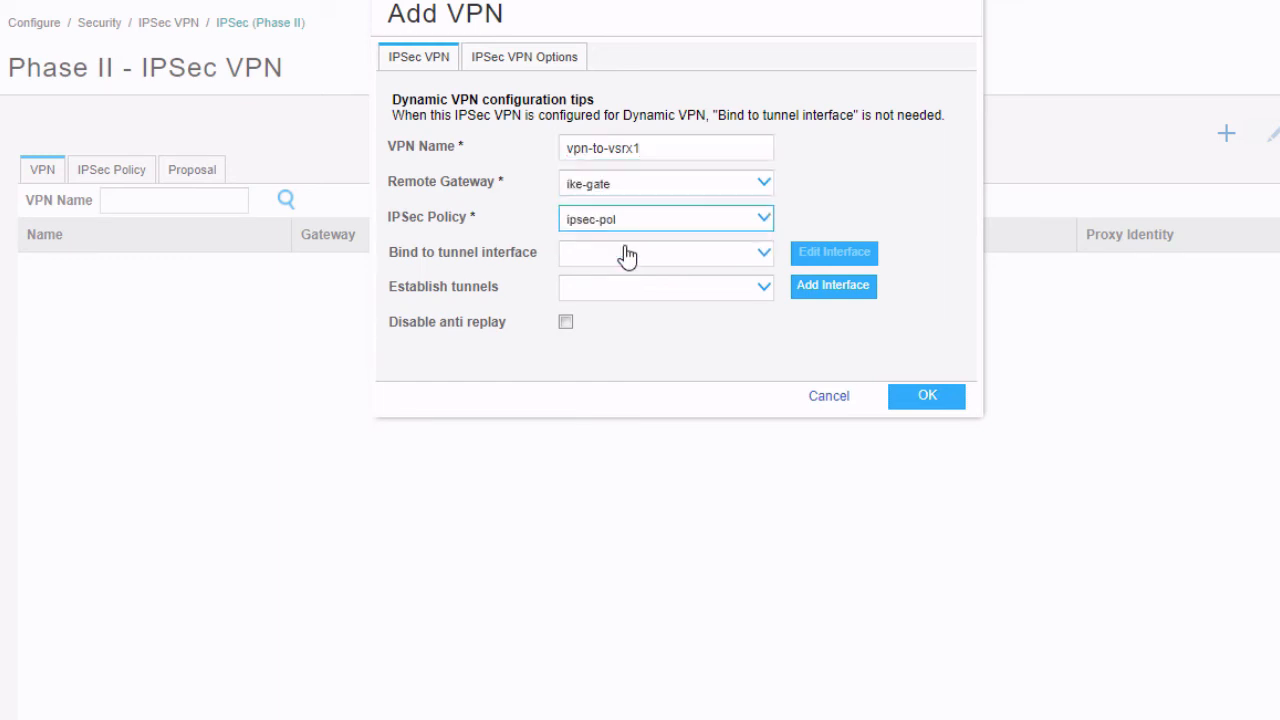
{"action": "left_click", "coordinate": [631, 260]}
{"action": "left_click", "coordinate": [631, 261]}
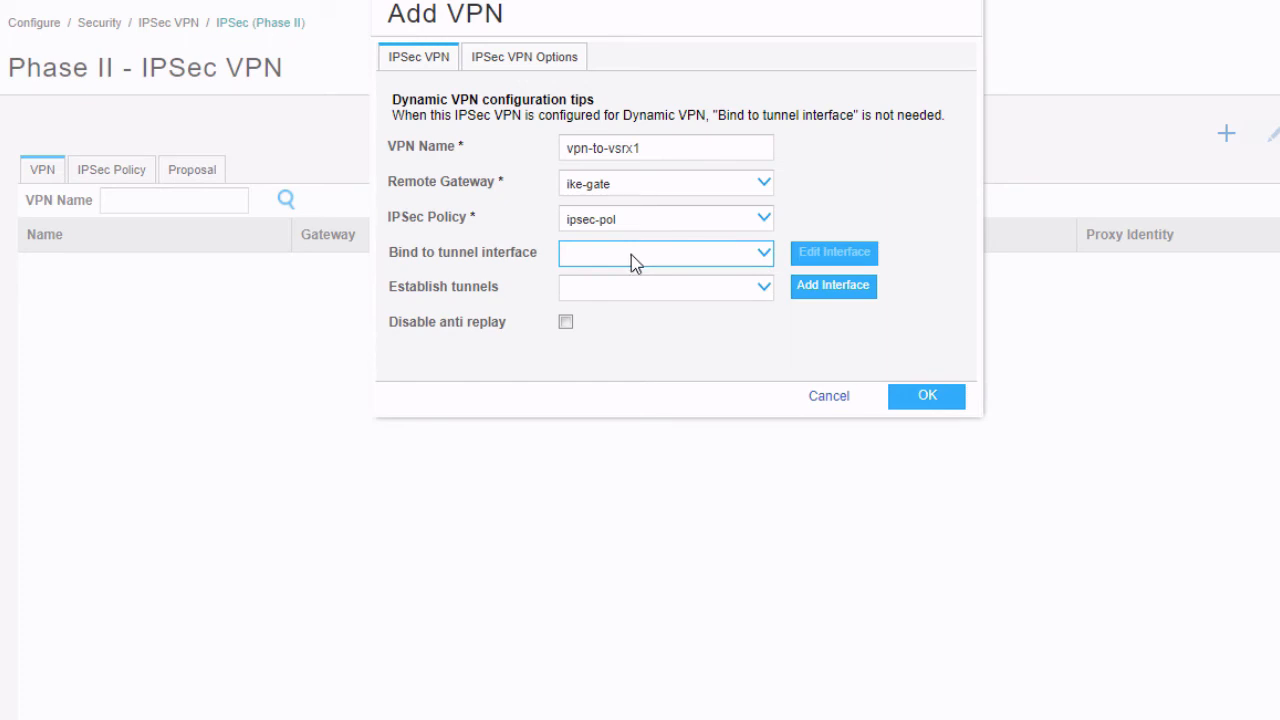
{"action": "left_click", "coordinate": [820, 290]}
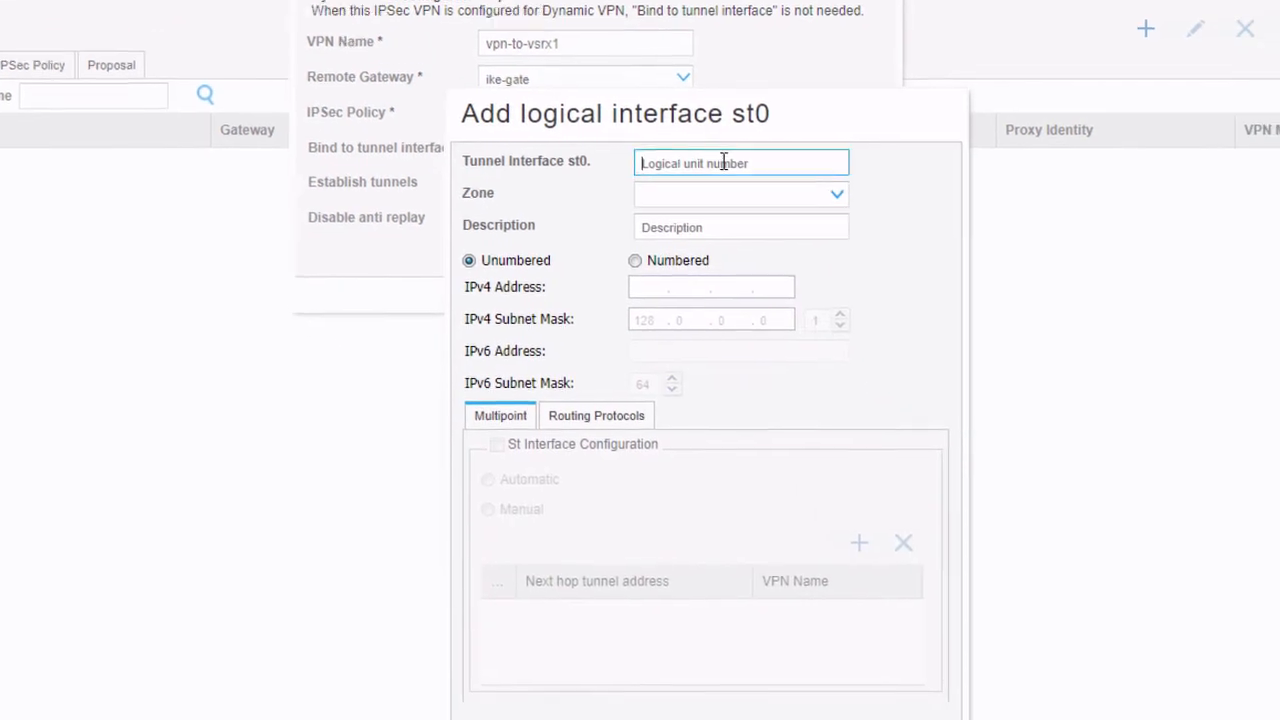
Create tunnel interface st0.0 in the Internet zone with address 192.168.1.2/24
{"action": "left_click", "coordinate": [729, 169]}
{"action": "type", "text": "0"}
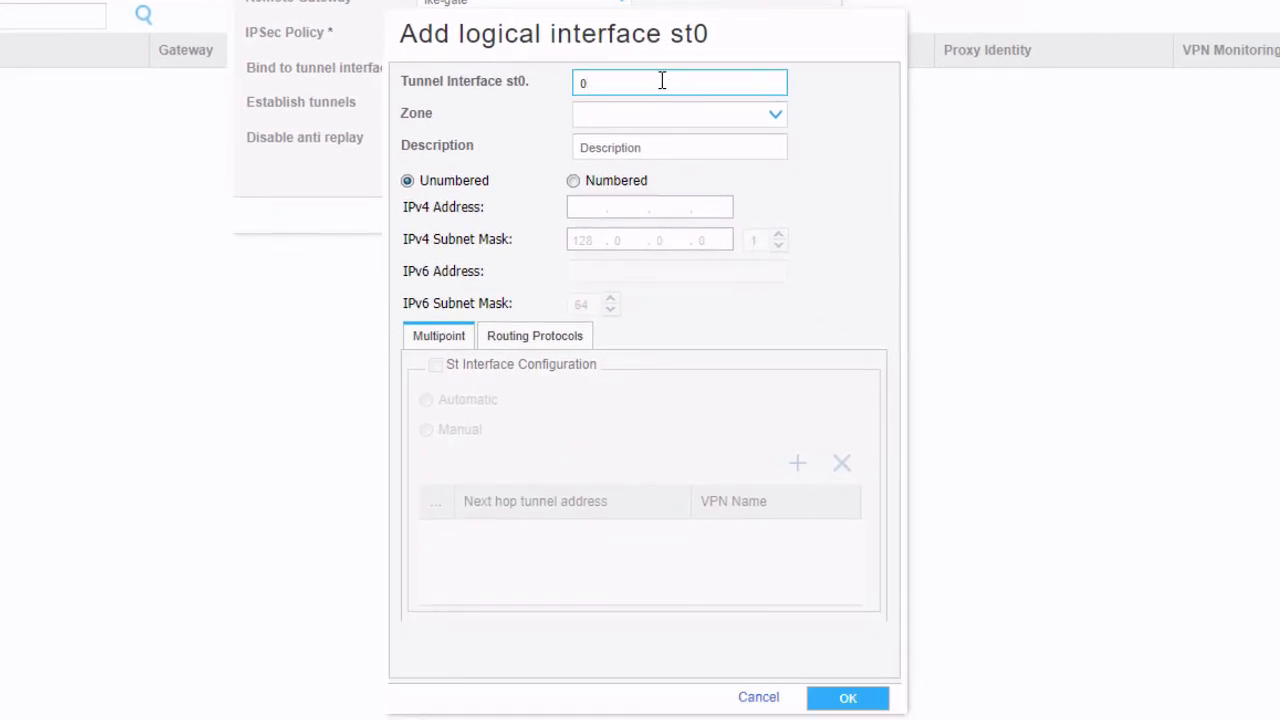
{"action": "left_click", "coordinate": [649, 114]}
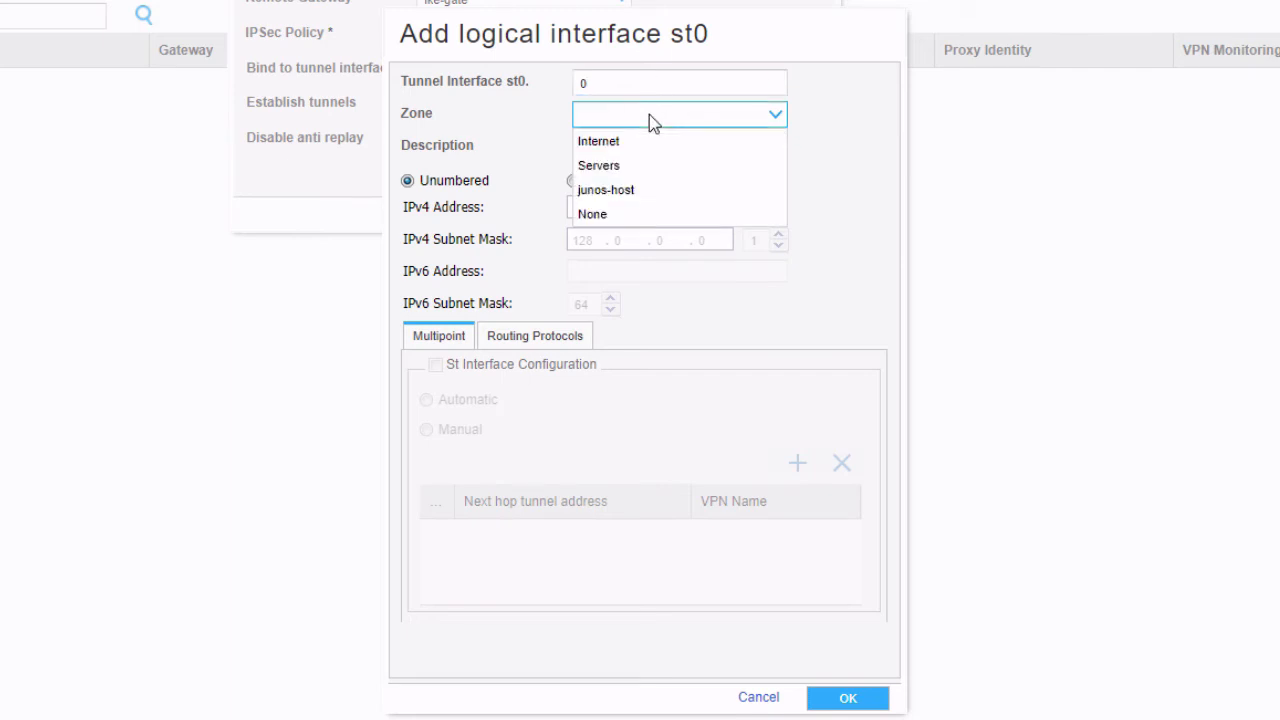
{"action": "left_click", "coordinate": [645, 143]}
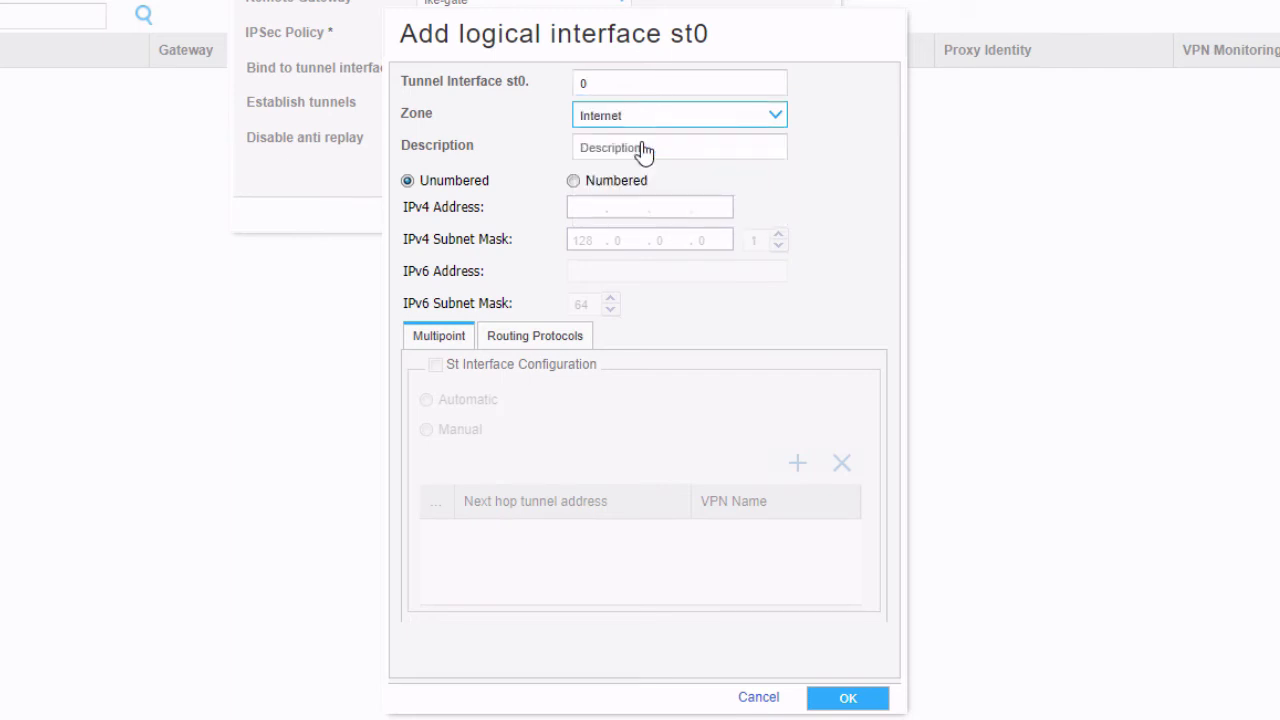
{"action": "left_click", "coordinate": [587, 206]}
{"action": "left_click", "coordinate": [584, 188]}
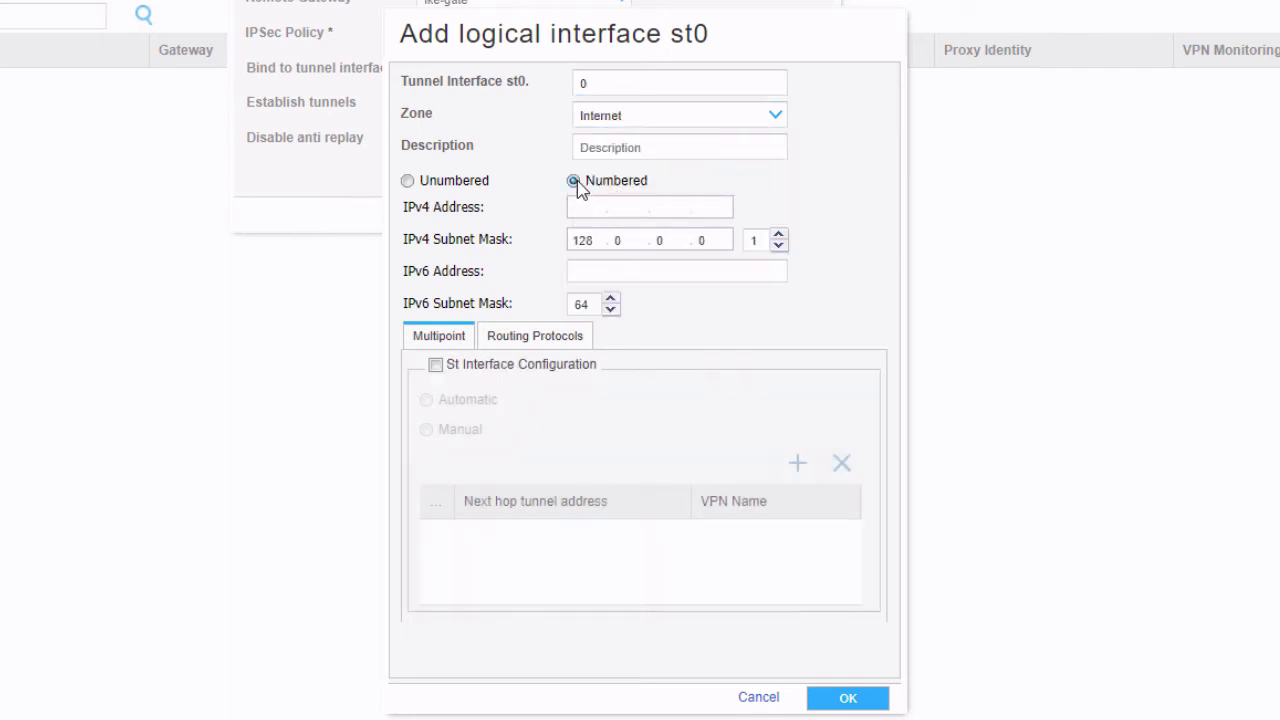
{"action": "type", "text": "192.168.1.2"}
{"action": "key", "text": "Tab"}
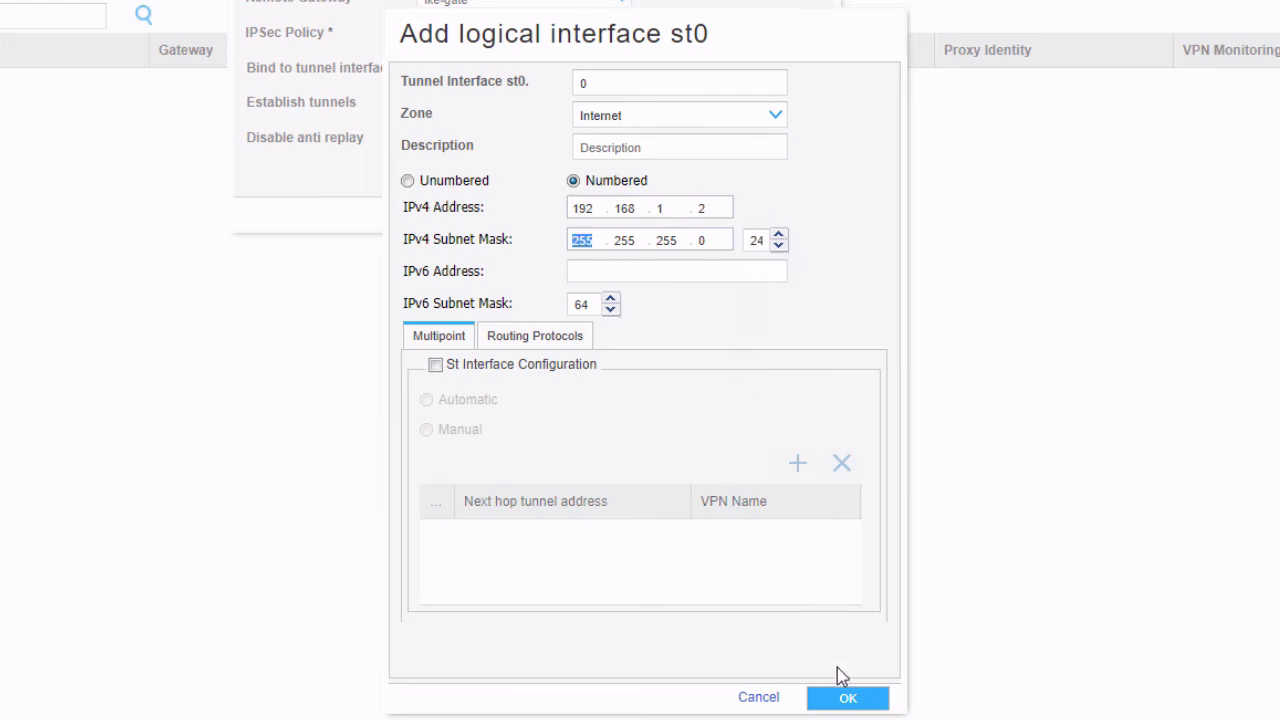
{"action": "left_click", "coordinate": [838, 702]}
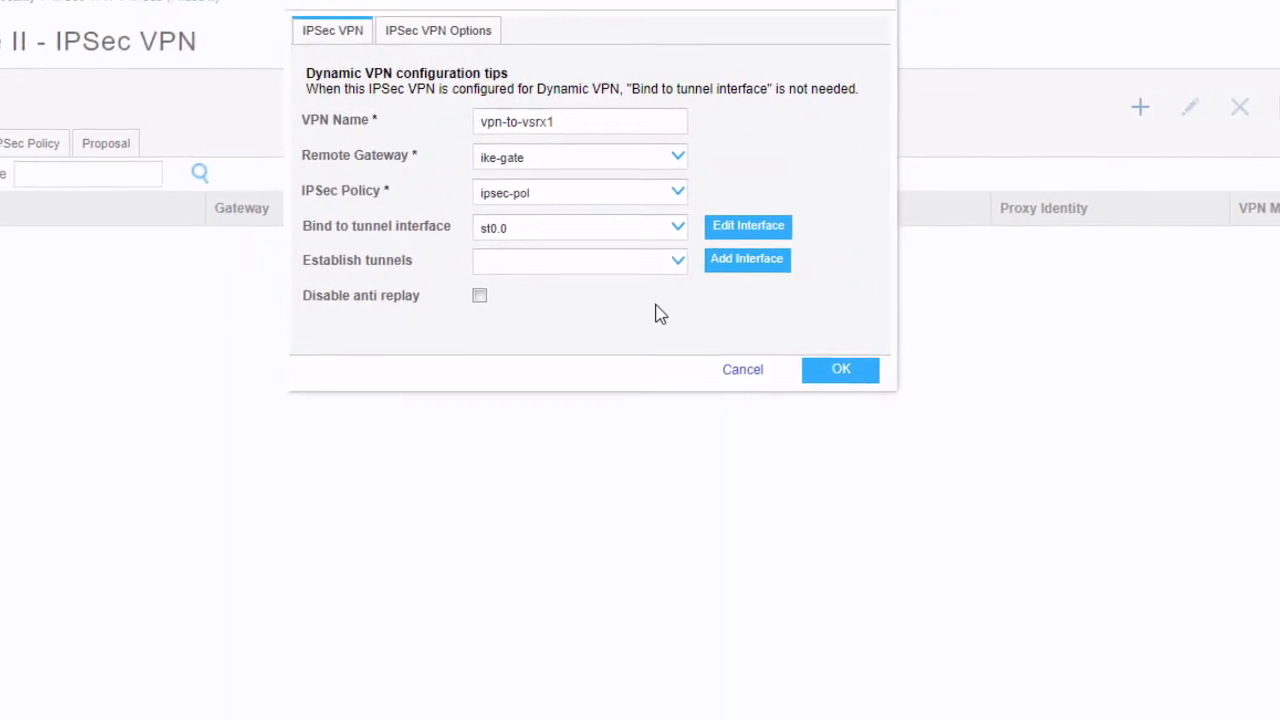
Set tunnels to establish immediately and save the vpn-to-vsrx1 VPN
{"action": "left_click", "coordinate": [615, 138]}
{"action": "left_click", "coordinate": [577, 187]}
{"action": "left_click", "coordinate": [650, 392]}
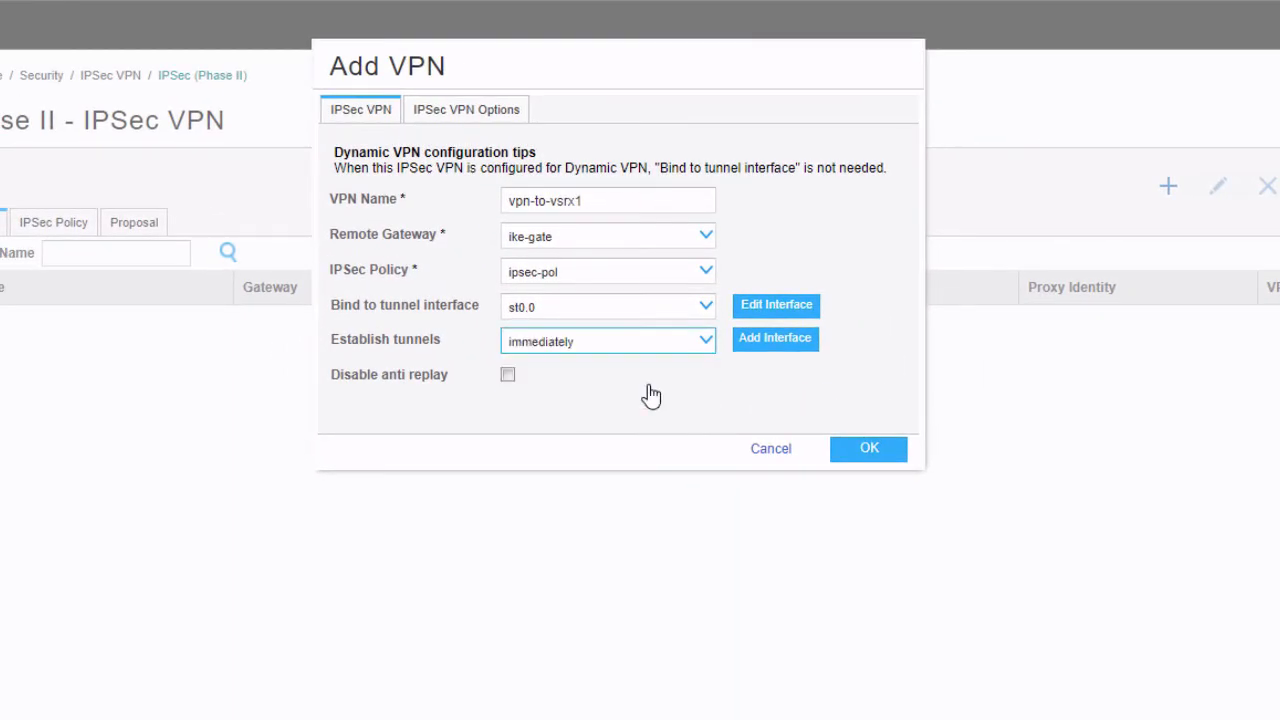
{"action": "left_click", "coordinate": [866, 450]}
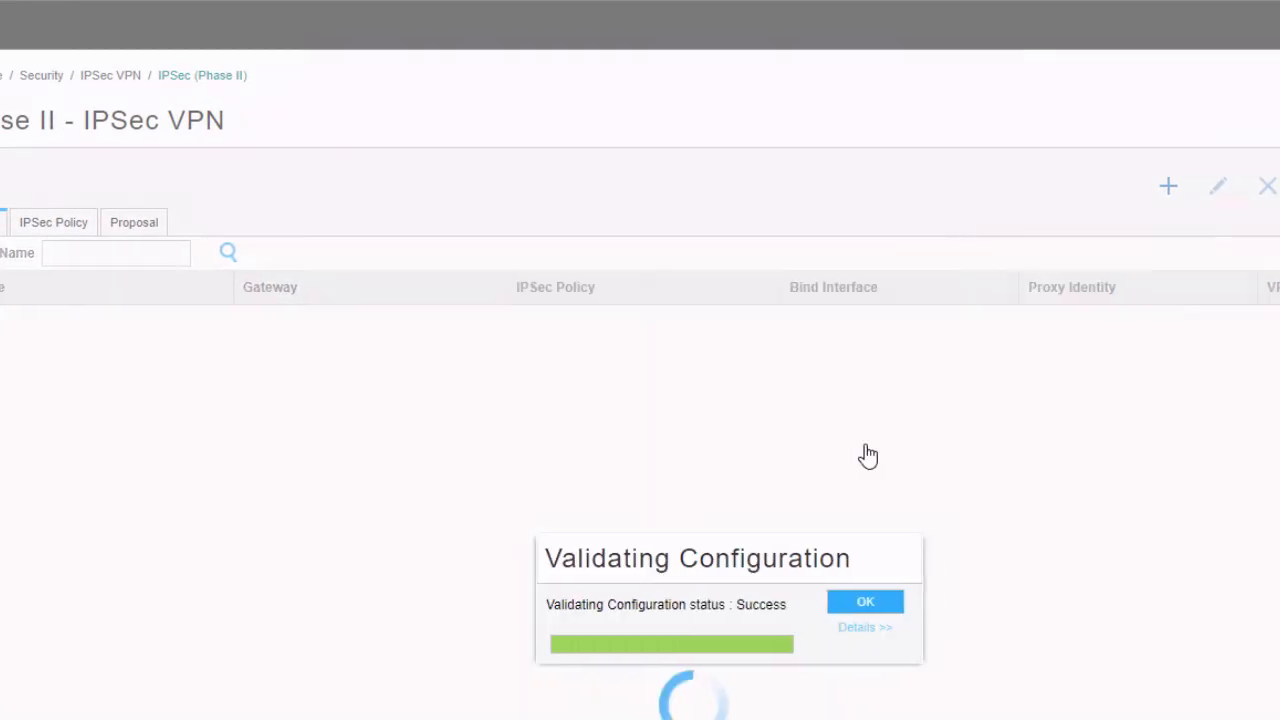
{"action": "left_click", "coordinate": [108, 184]}
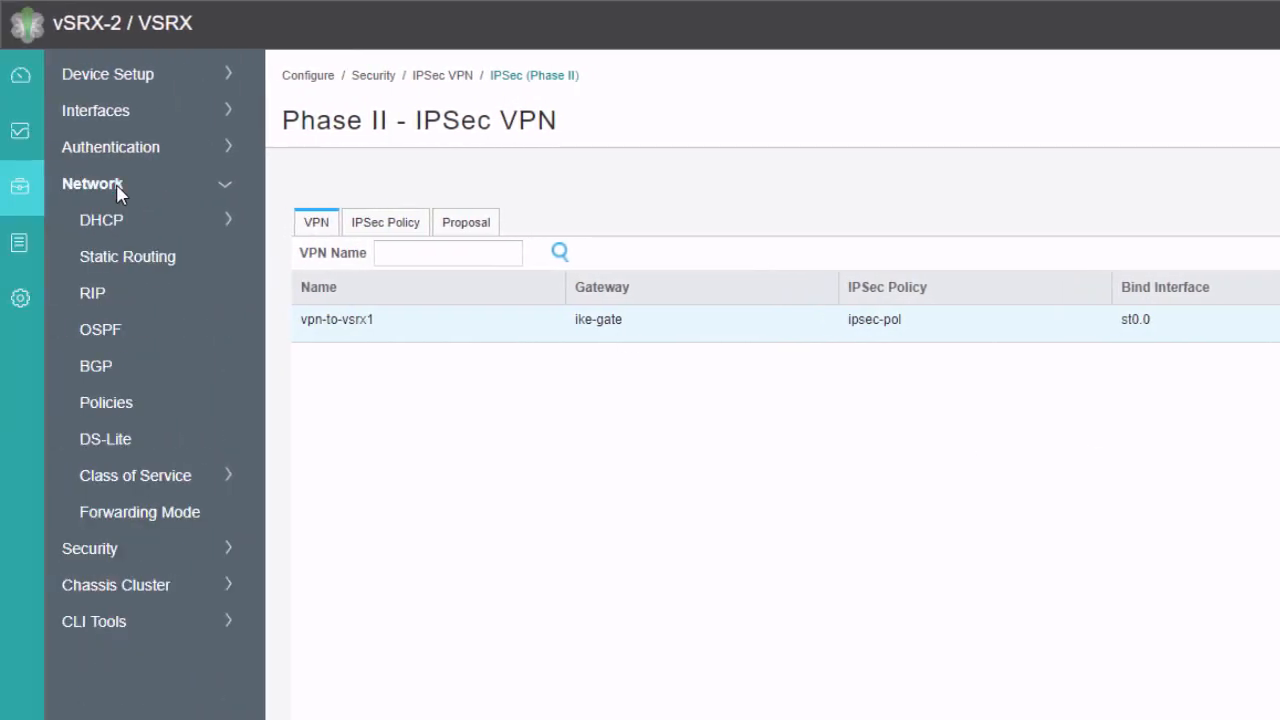
Start a new static route with destination 172.25.11.0/24
{"action": "left_click", "coordinate": [112, 259]}
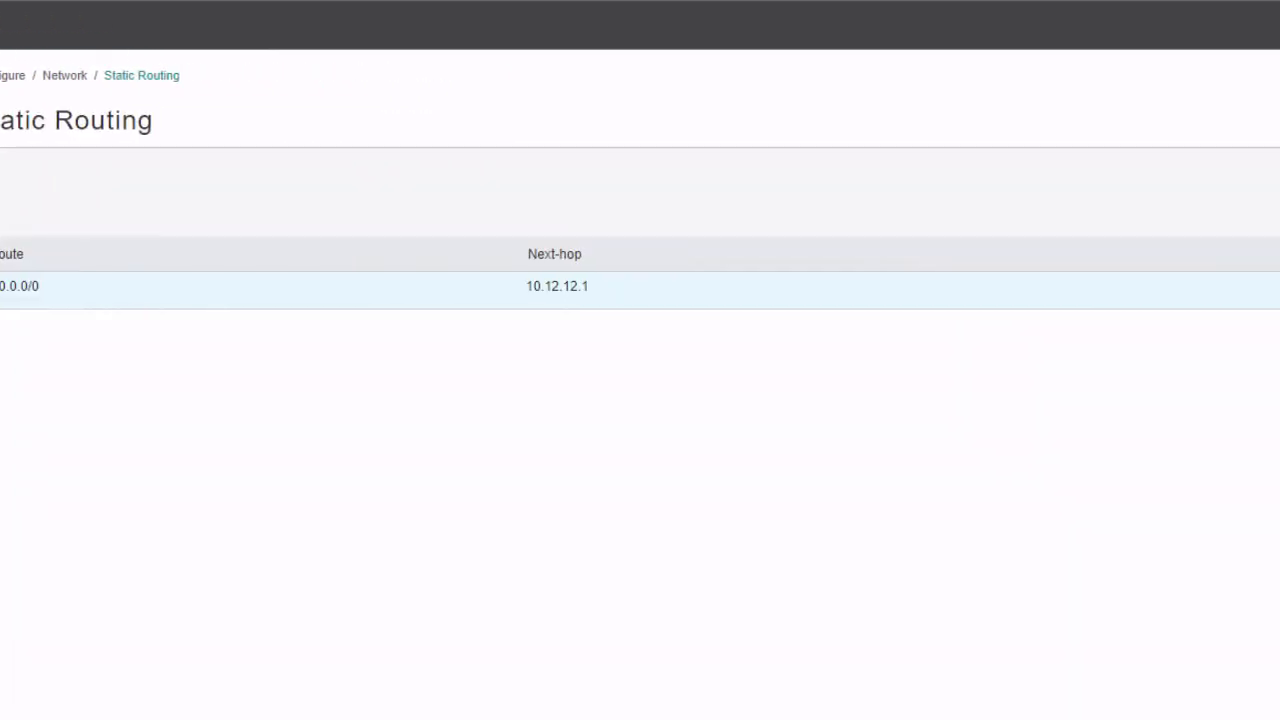
{"action": "left_click", "coordinate": [1077, 197]}
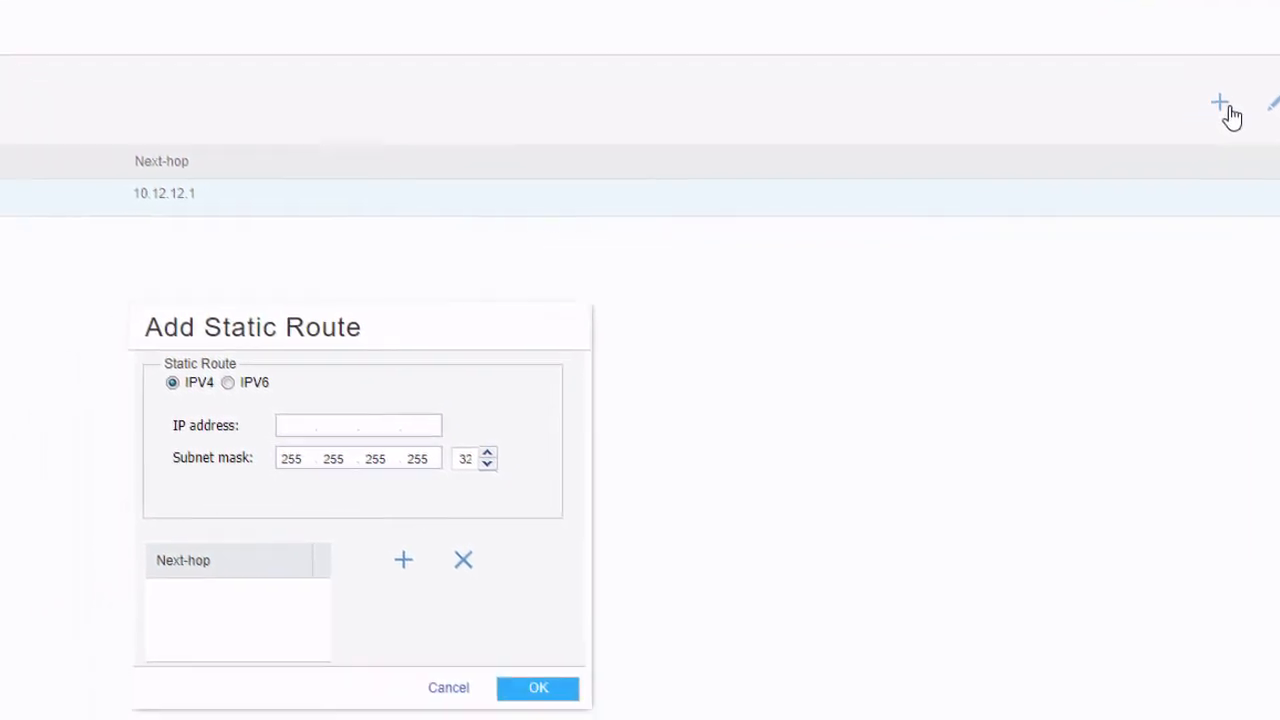
{"action": "left_click", "coordinate": [279, 433]}
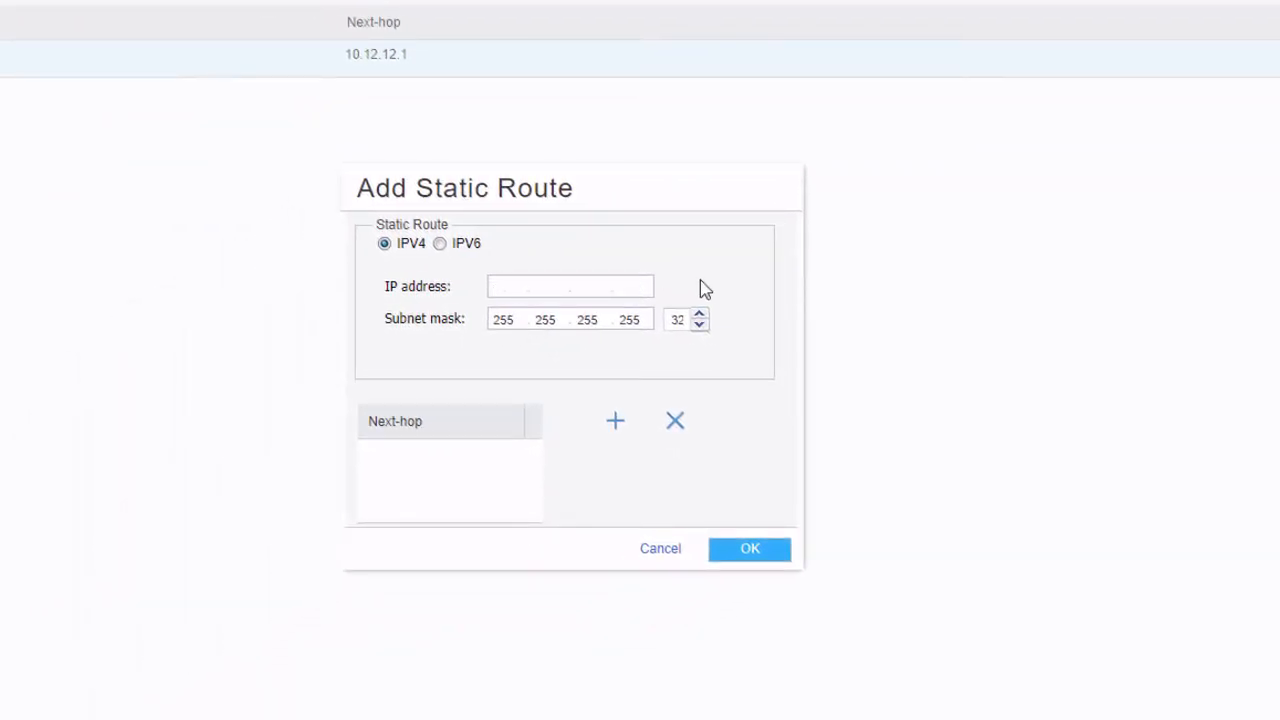
{"action": "type", "text": "172.25.11.0"}
{"action": "double_click", "coordinate": [677, 319]}
{"action": "type", "text": "24"}
Set st0.0 as the route's next hop, save it, and commit the configuration
{"action": "left_click", "coordinate": [617, 421]}
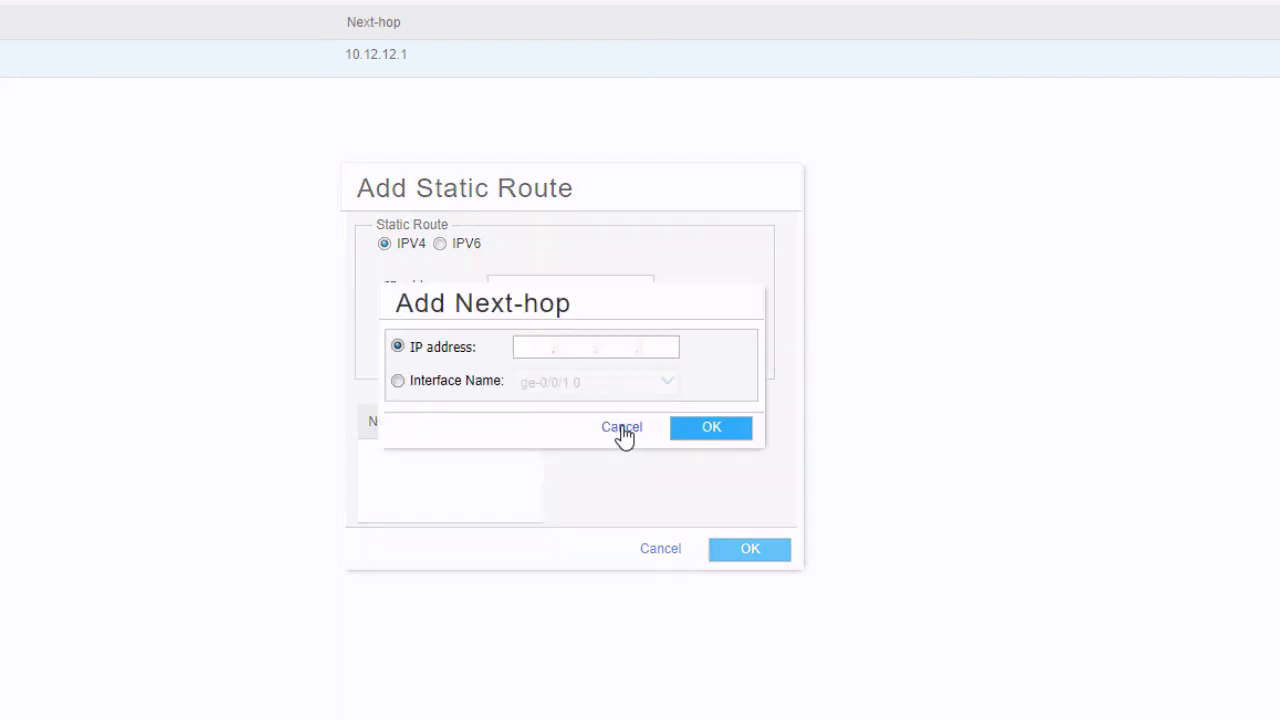
{"action": "left_click", "coordinate": [474, 381]}
{"action": "left_click", "coordinate": [667, 383]}
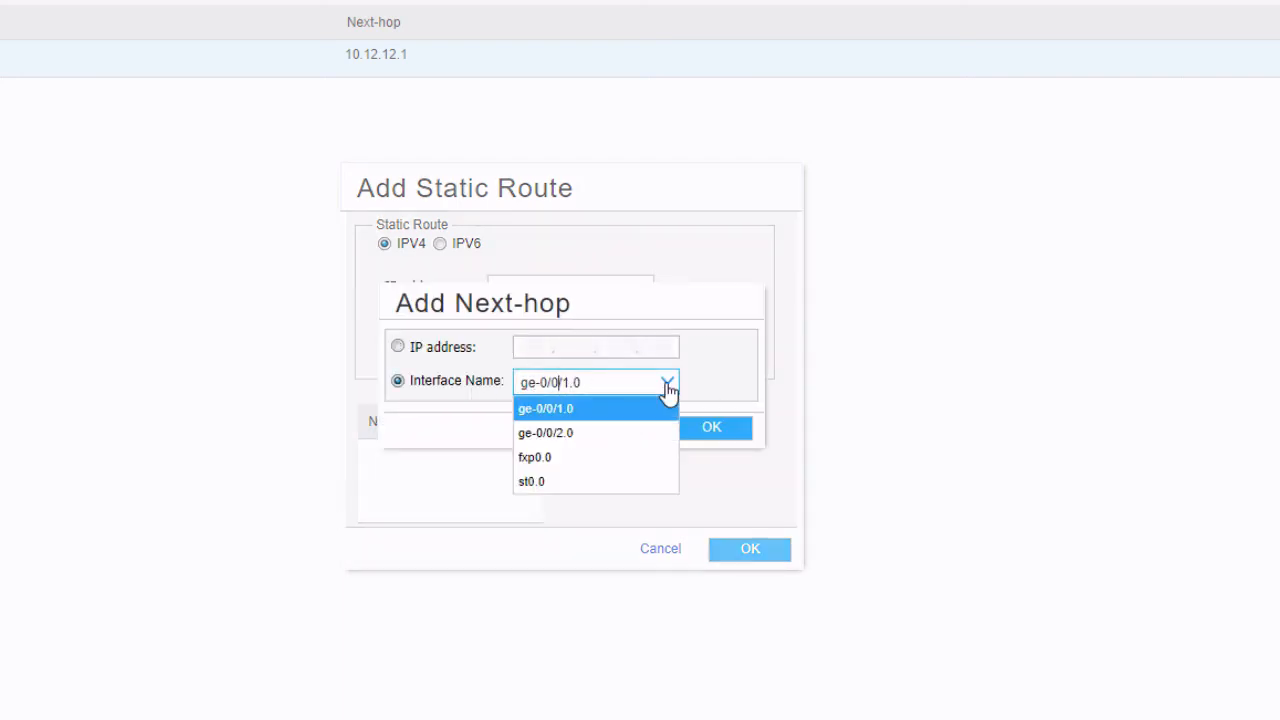
{"action": "left_click", "coordinate": [570, 480]}
{"action": "left_click", "coordinate": [713, 428]}
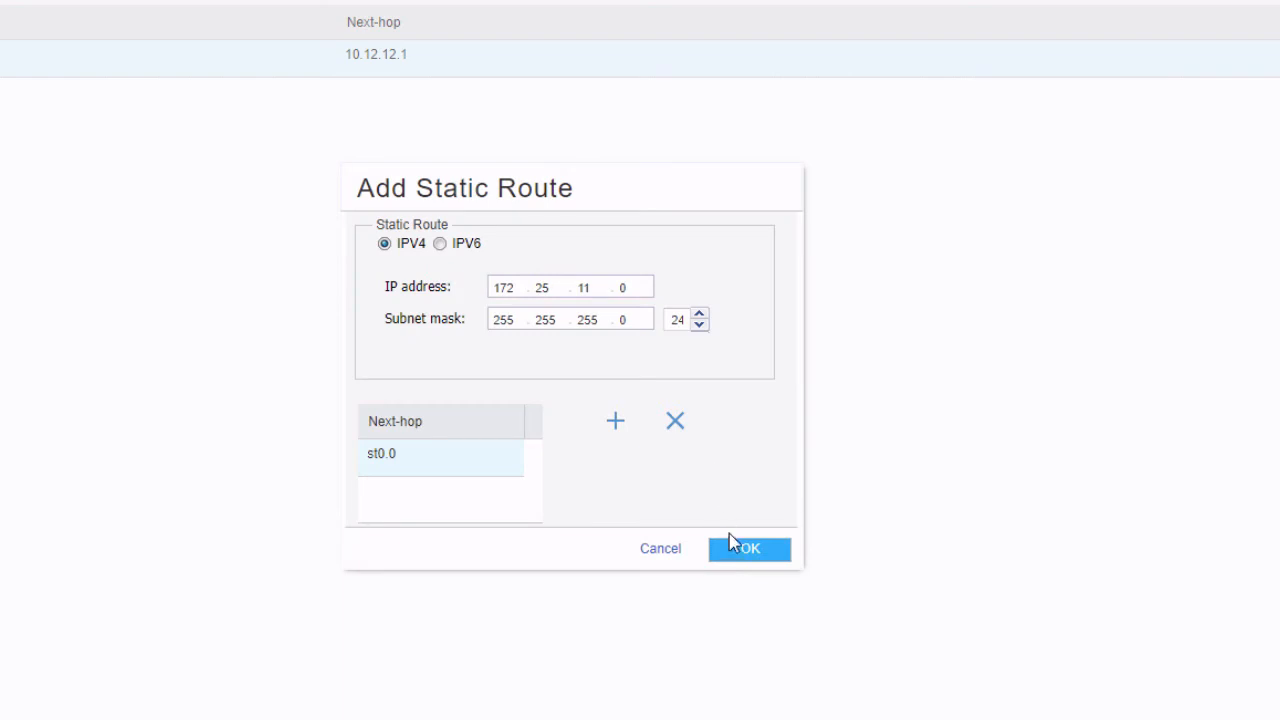
{"action": "left_click", "coordinate": [748, 549]}
{"action": "left_click", "coordinate": [1147, 15]}
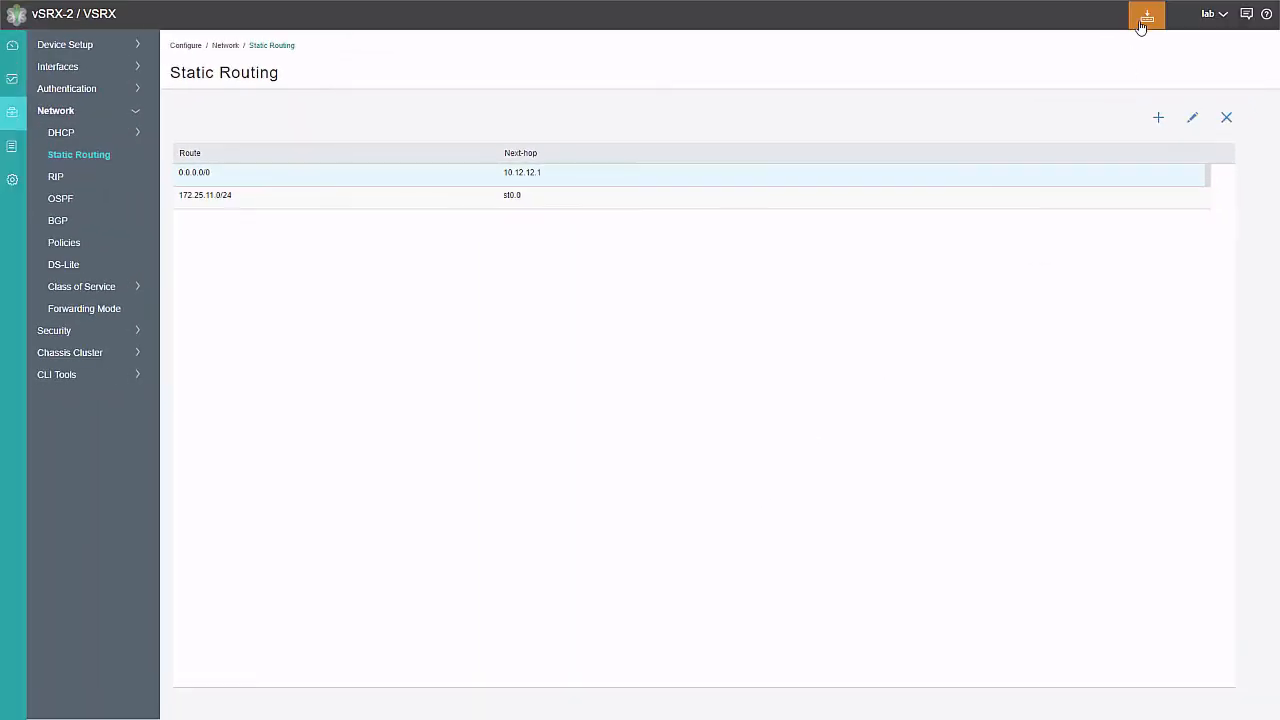
{"action": "left_click", "coordinate": [1160, 40]}
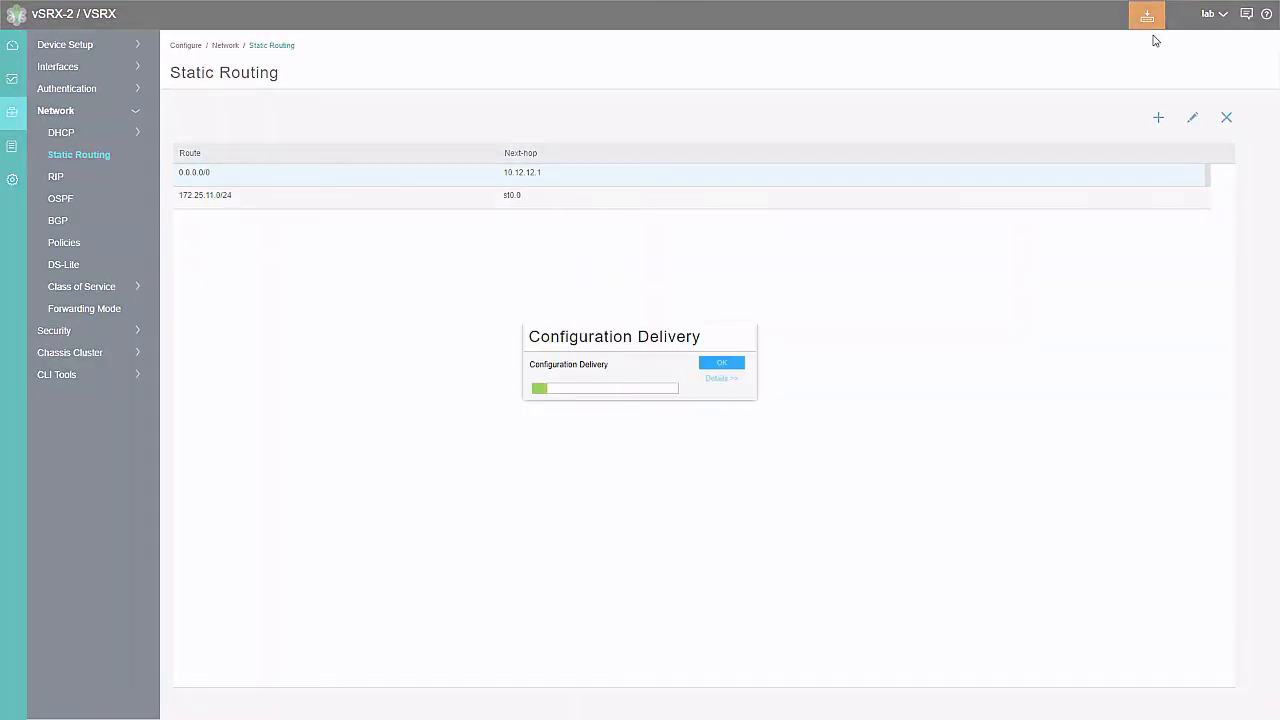
{"action": "left_click", "coordinate": [722, 363]}
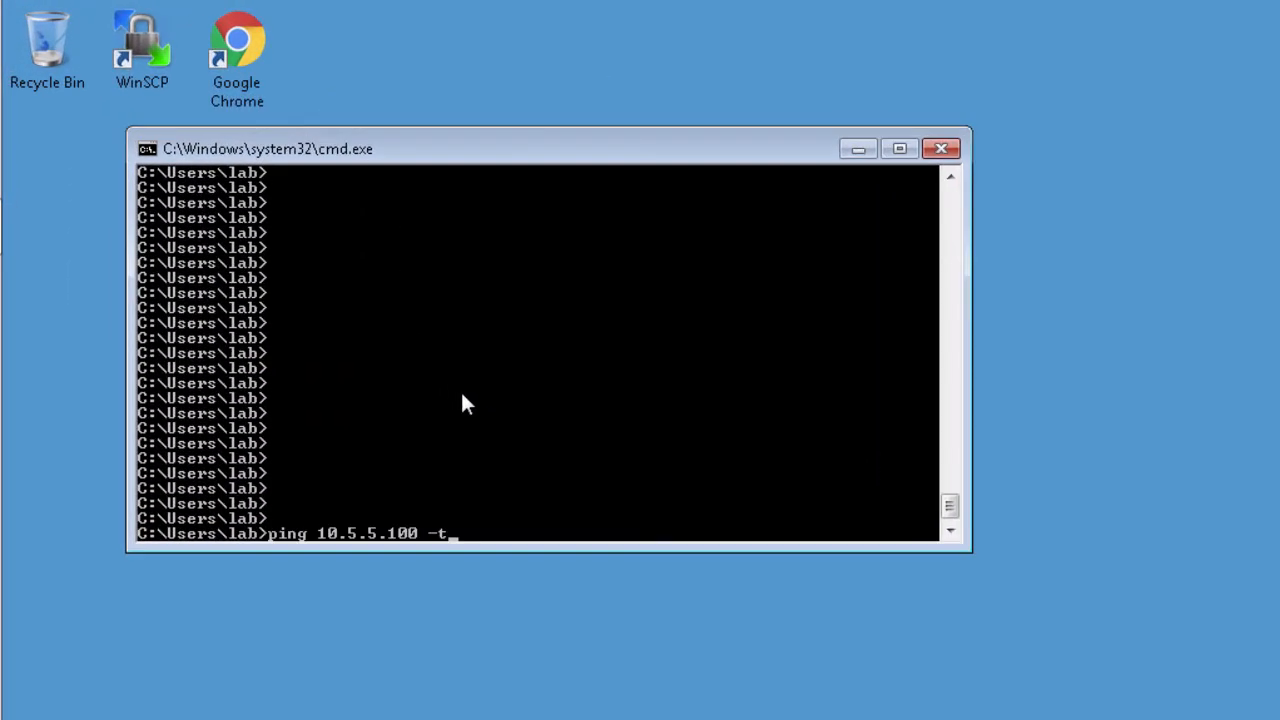
Run ping 10.5.5.100 -t, check the replies, then stop it with Ctrl+C
{"action": "key", "text": "Return"}
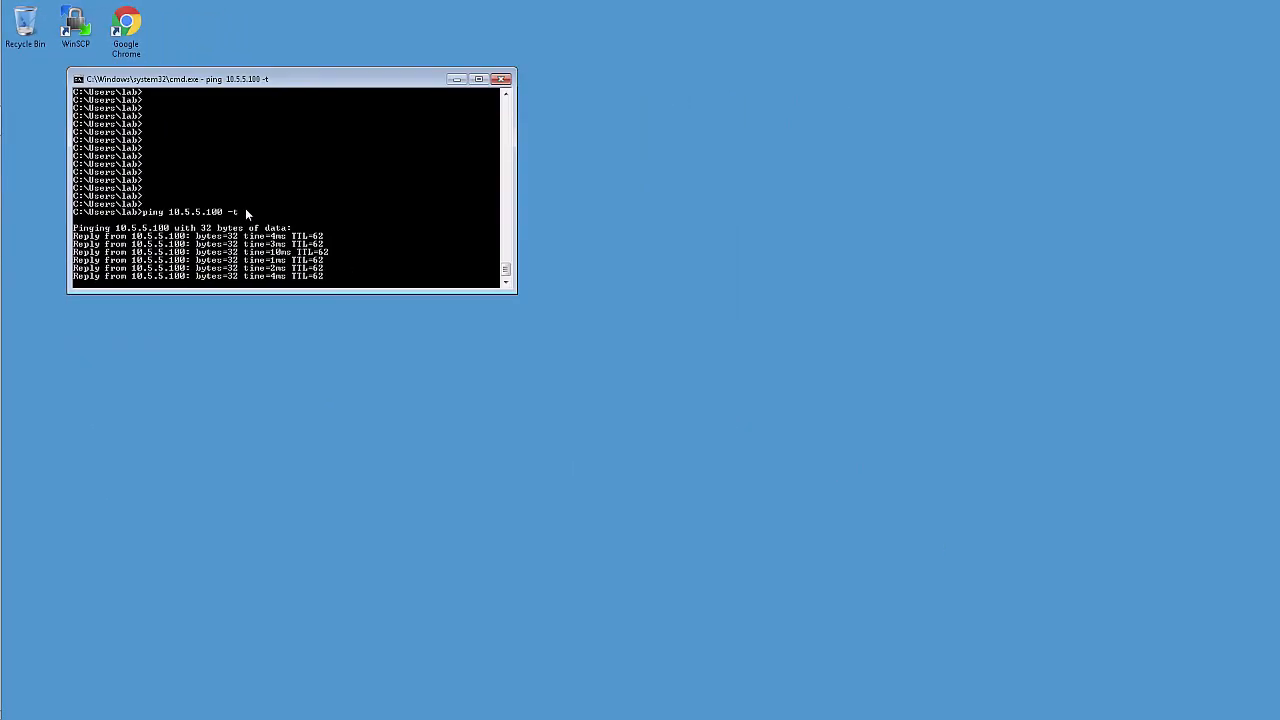
{"action": "key", "text": "ctrl+c"}
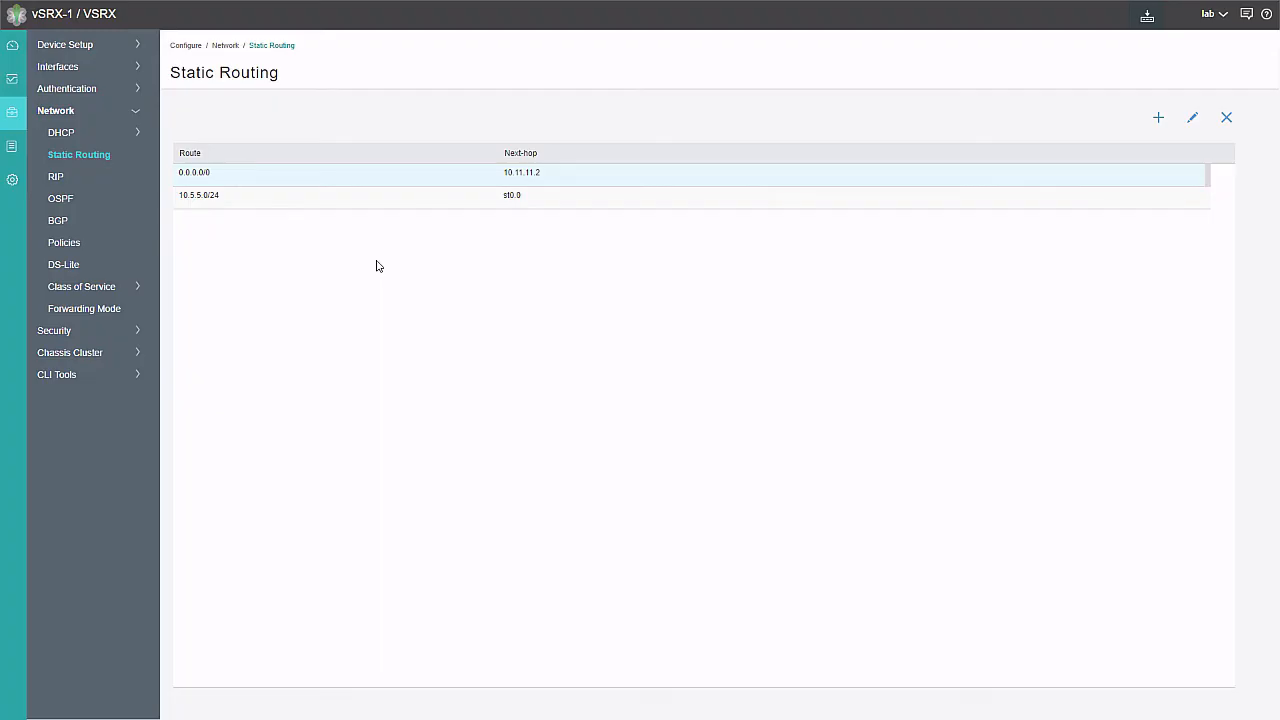
Open Monitor > IPSec VPN > Phase I to see the UP SA with 10.12.12.2
{"action": "mouse_move", "coordinate": [19, 148]}
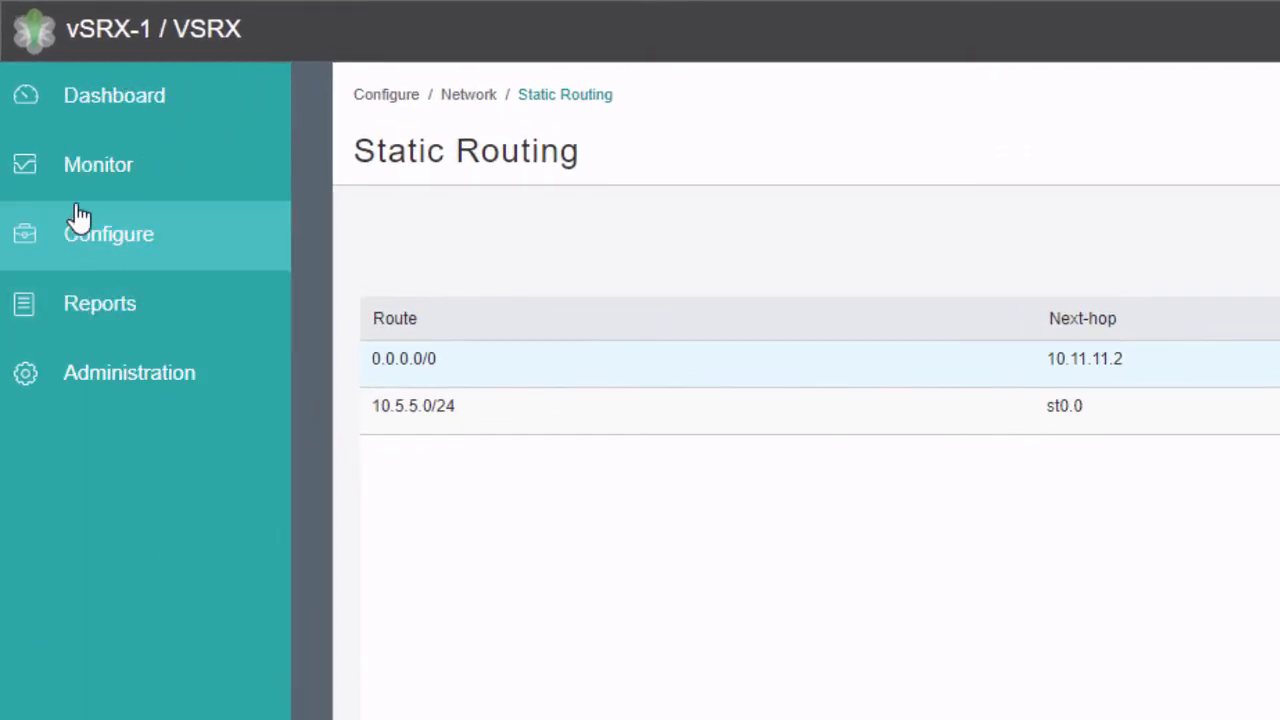
{"action": "left_click", "coordinate": [118, 178]}
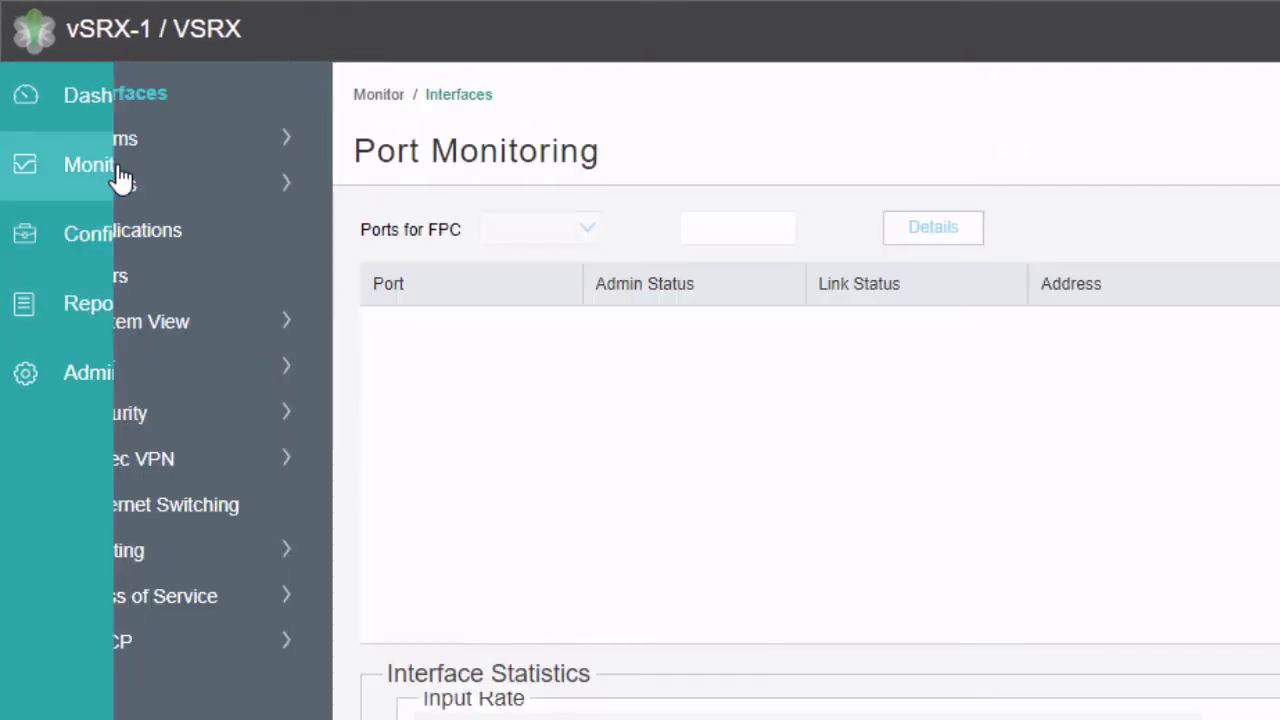
{"action": "left_click", "coordinate": [143, 460]}
{"action": "left_click", "coordinate": [136, 505]}
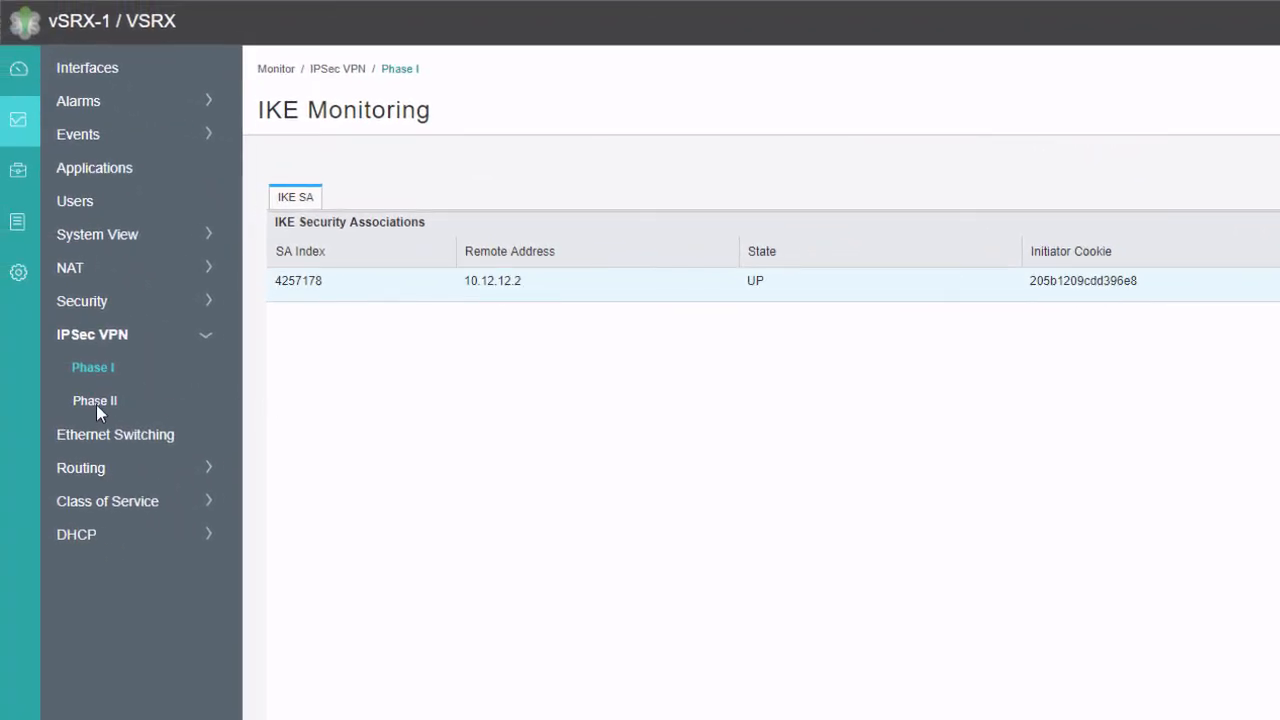
Chart Phase II IPsec traffic by packets, then list the two IPsec SAs with gateway 10.12.12.2/500 (ESP des/sha1)
{"action": "left_click", "coordinate": [96, 399]}
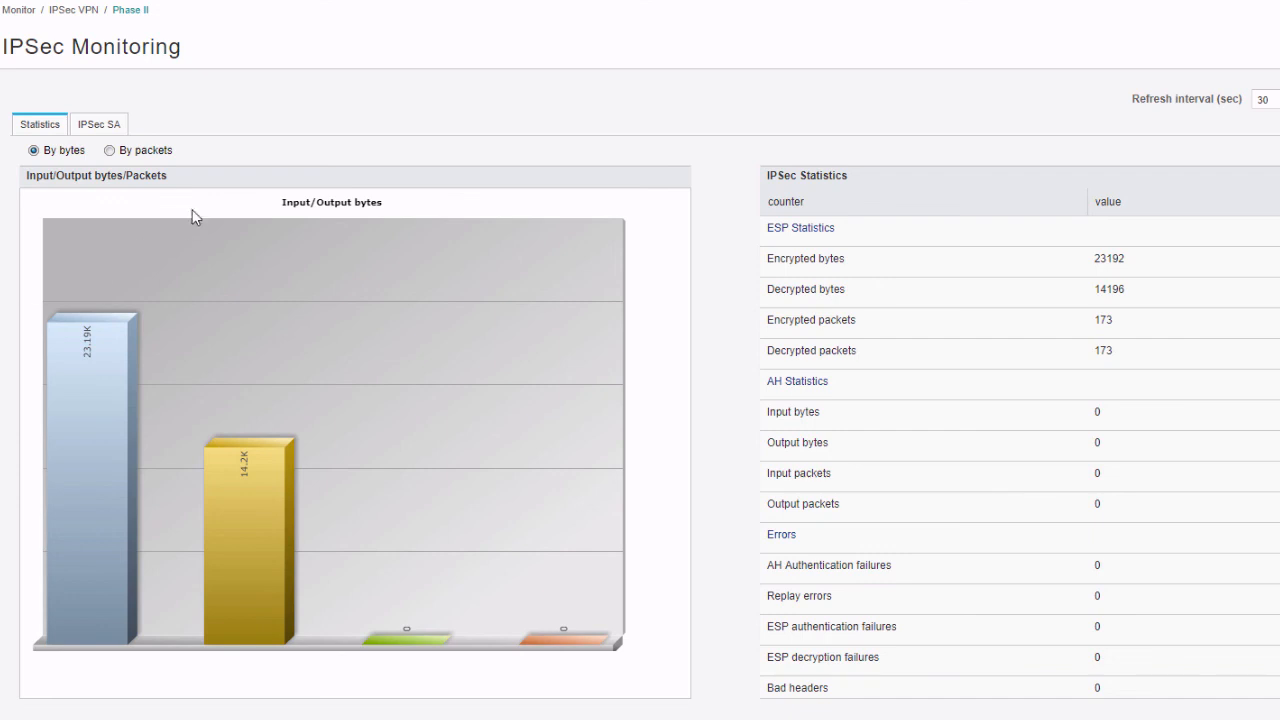
{"action": "left_click", "coordinate": [140, 152]}
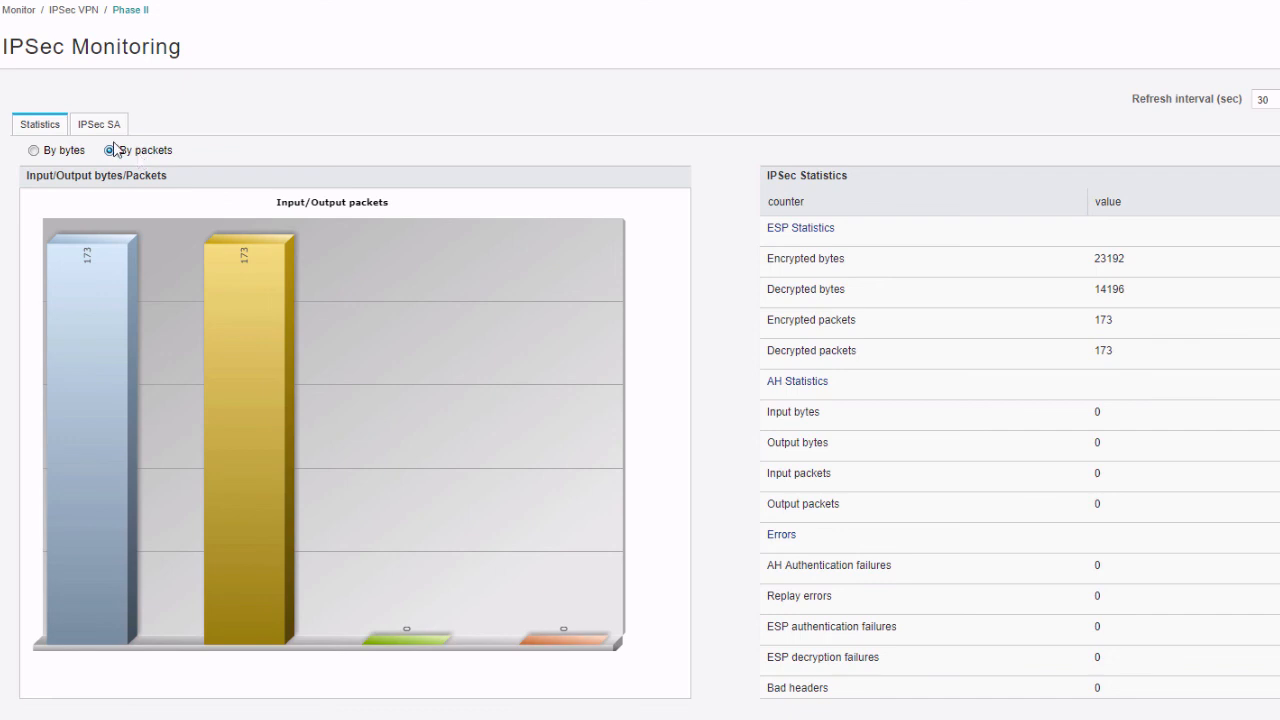
{"action": "left_click", "coordinate": [113, 128]}
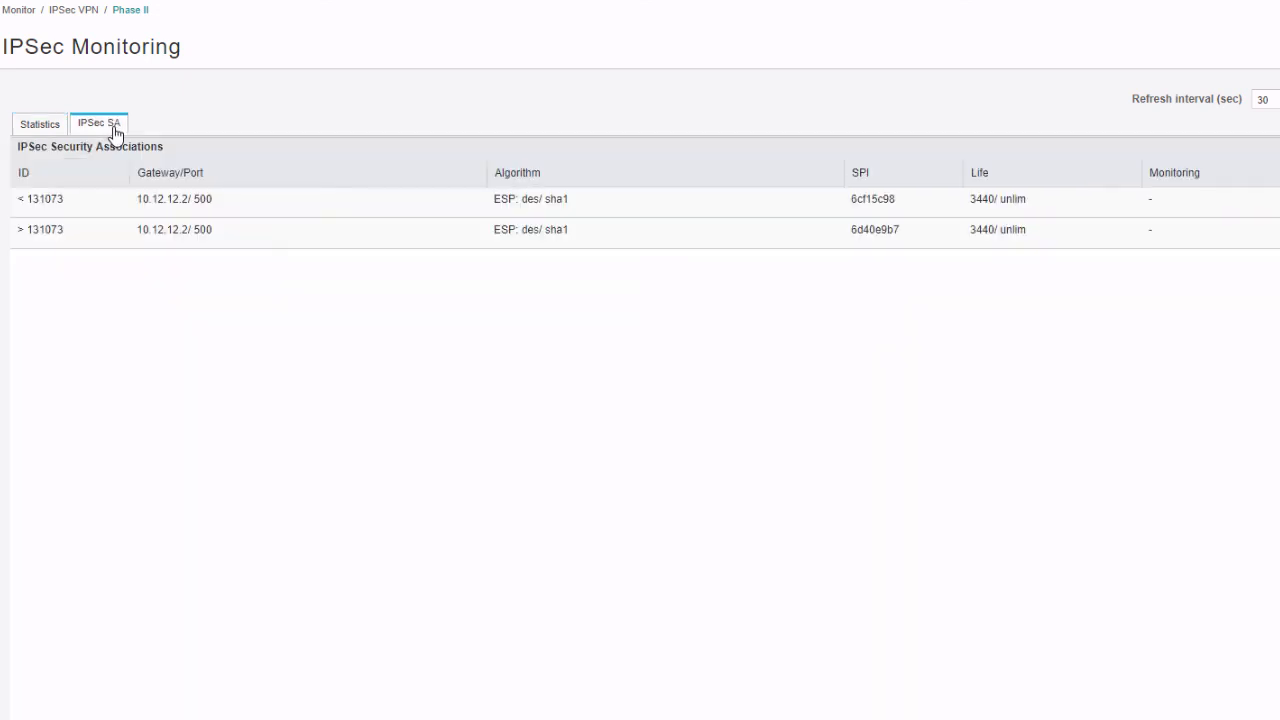